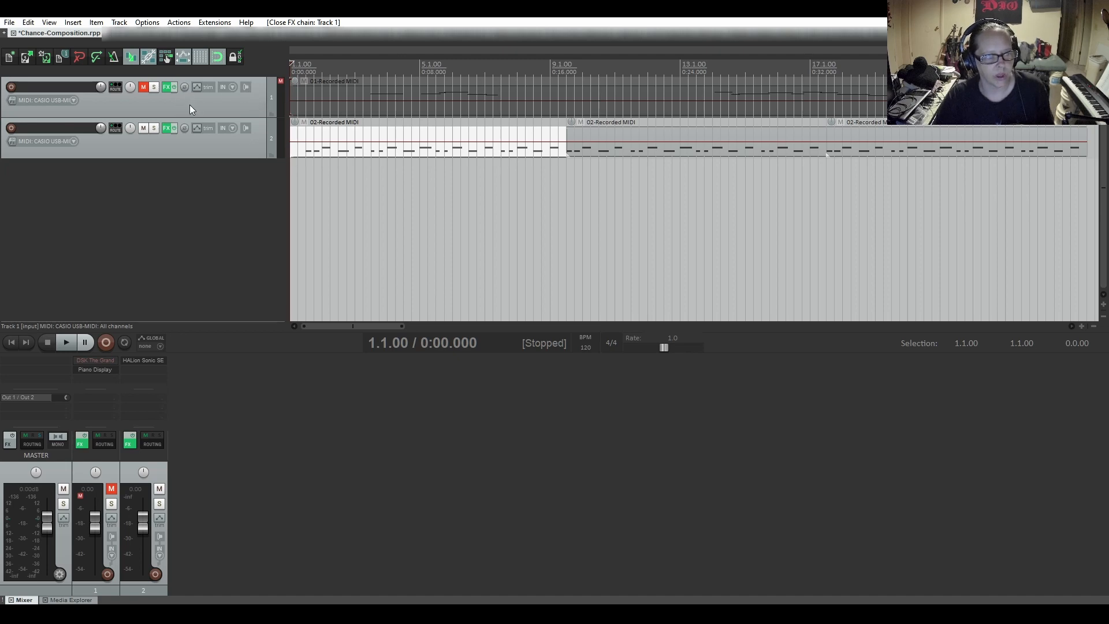
Move all the recorded items on track 2 so they start at bar 4, and save the project
{"action": "double_click", "coordinate": [222, 142]}
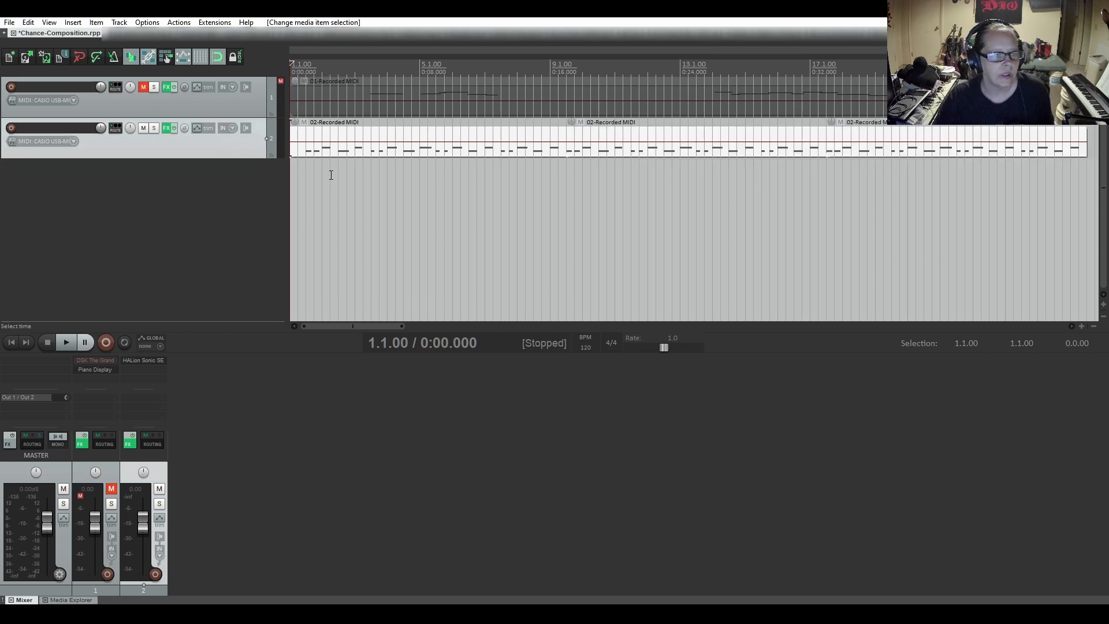
{"action": "scroll", "coordinate": [335, 175], "scroll_direction": "up", "scroll_amount": 2}
{"action": "left_click_drag", "start_coordinate": [351, 326], "coordinate": [344, 324]}
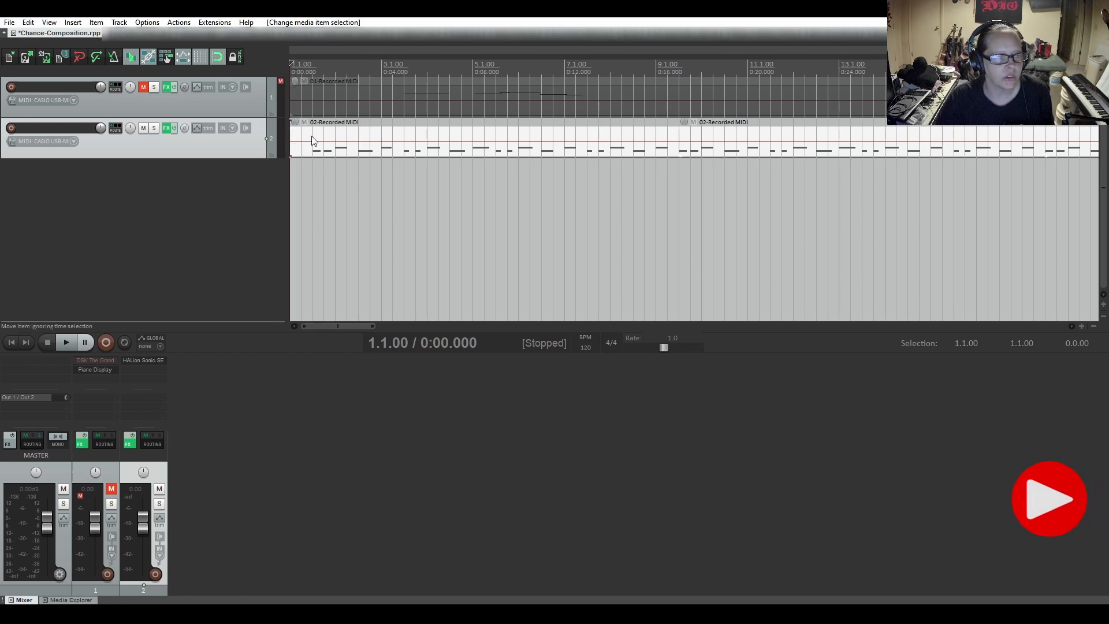
{"action": "left_click_drag", "start_coordinate": [315, 142], "coordinate": [453, 139]}
{"action": "scroll", "coordinate": [443, 149], "scroll_direction": "up", "scroll_amount": 4}
{"action": "scroll", "coordinate": [459, 201], "scroll_direction": "down", "scroll_amount": 6}
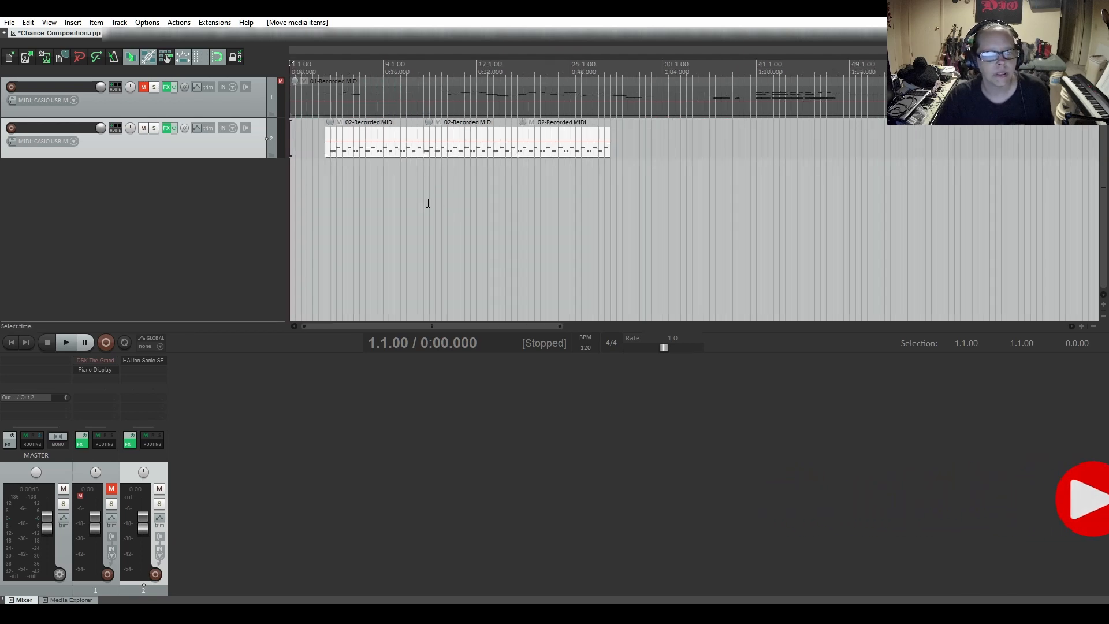
{"action": "left_click", "coordinate": [49, 59]}
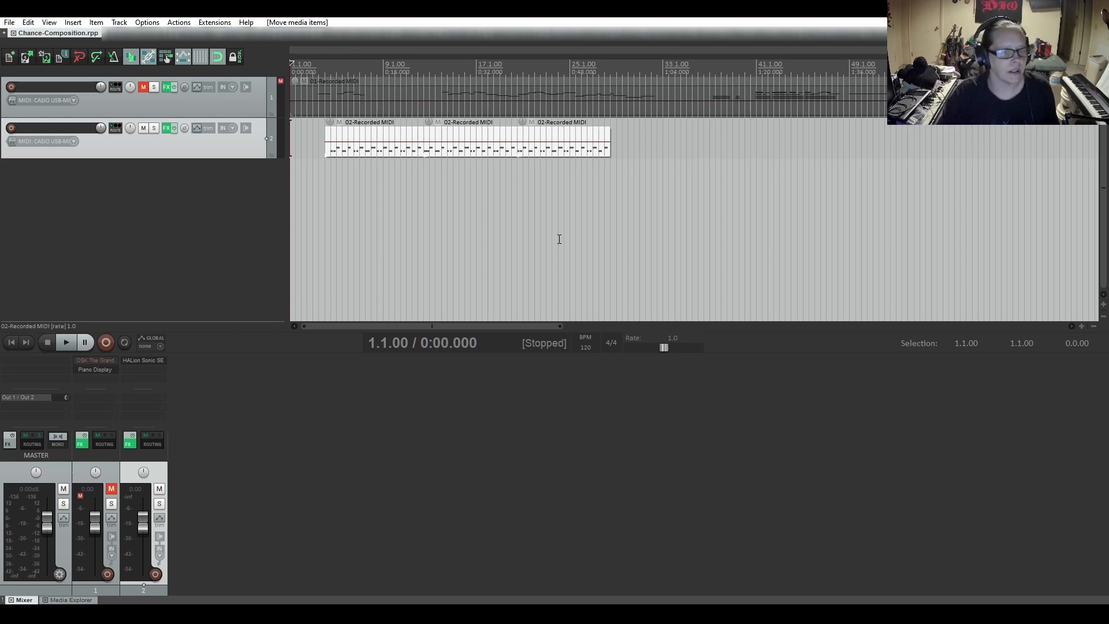
Add a third track and copy the HALion Sonic SE instrument from track 2 onto it
{"action": "scroll", "coordinate": [559, 239], "scroll_direction": "up", "scroll_amount": 5}
{"action": "left_click_drag", "start_coordinate": [410, 326], "coordinate": [345, 322]}
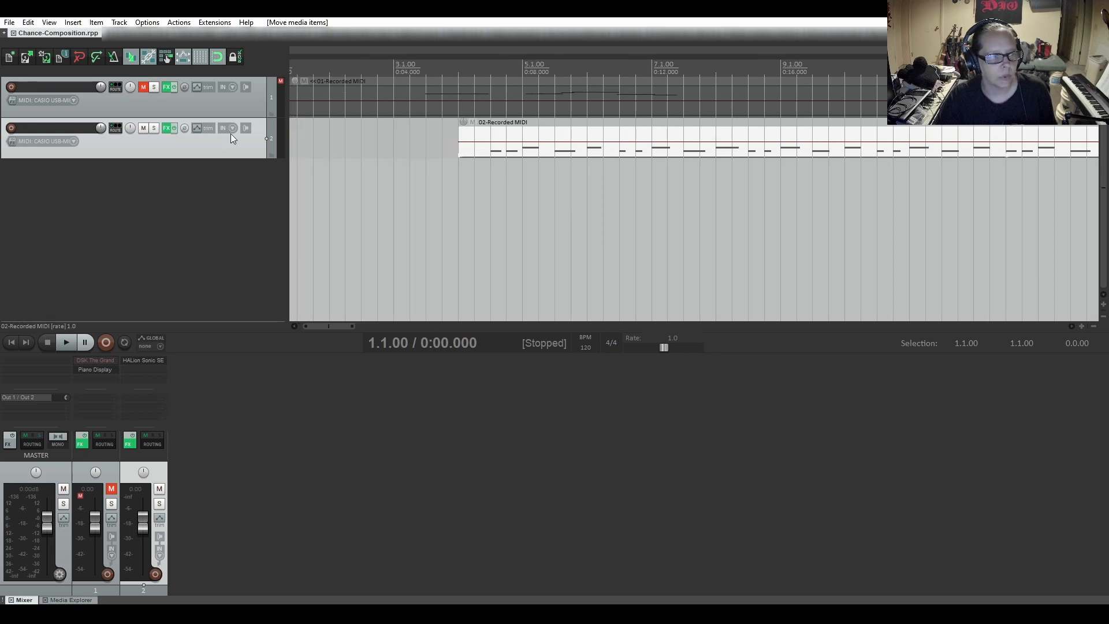
{"action": "left_click", "coordinate": [159, 185]}
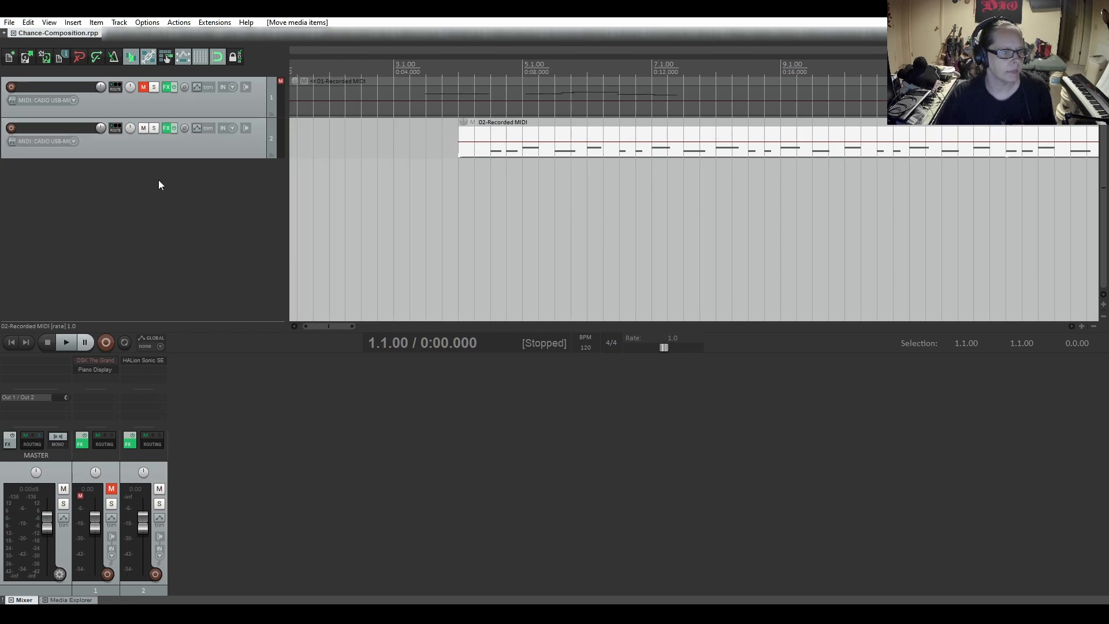
{"action": "double_click", "coordinate": [160, 185]}
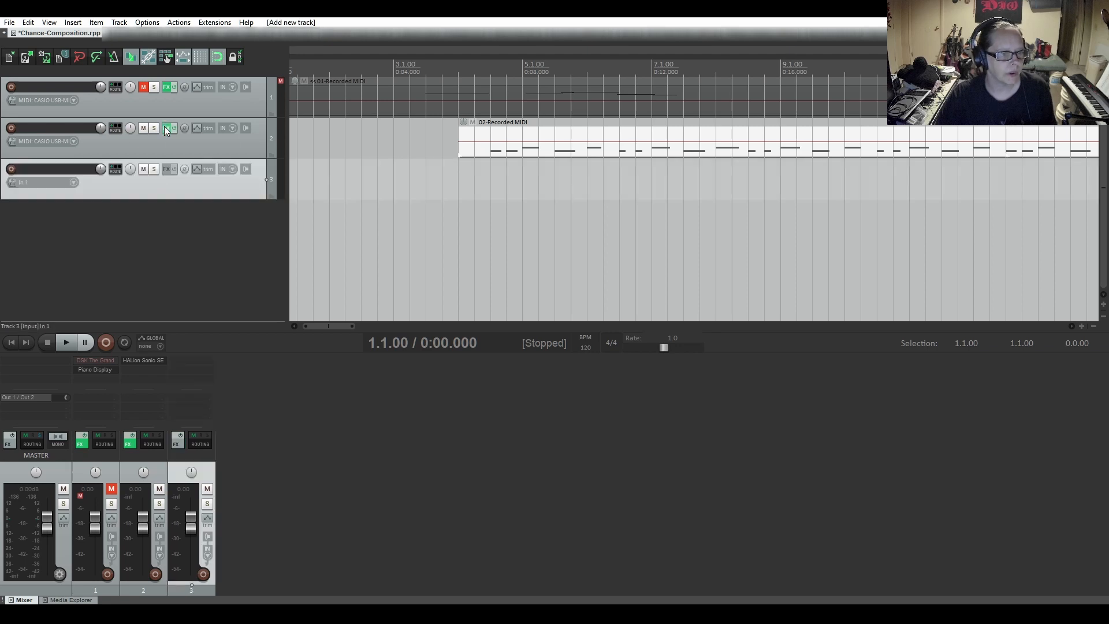
{"action": "left_click_drag", "start_coordinate": [166, 126], "coordinate": [167, 172]}
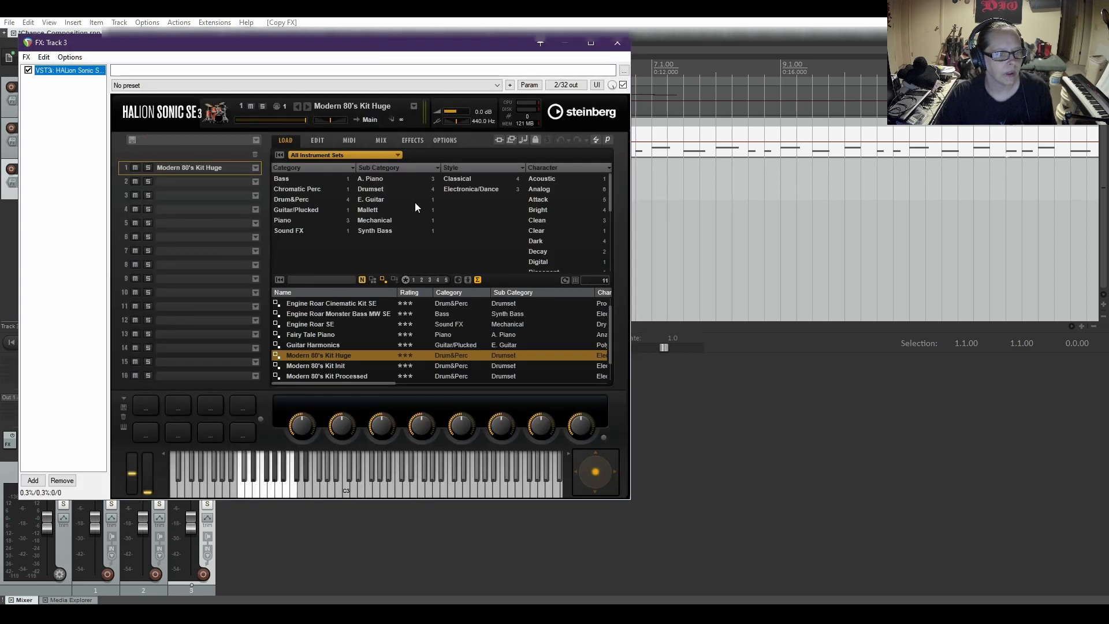
{"action": "left_click", "coordinate": [617, 45]}
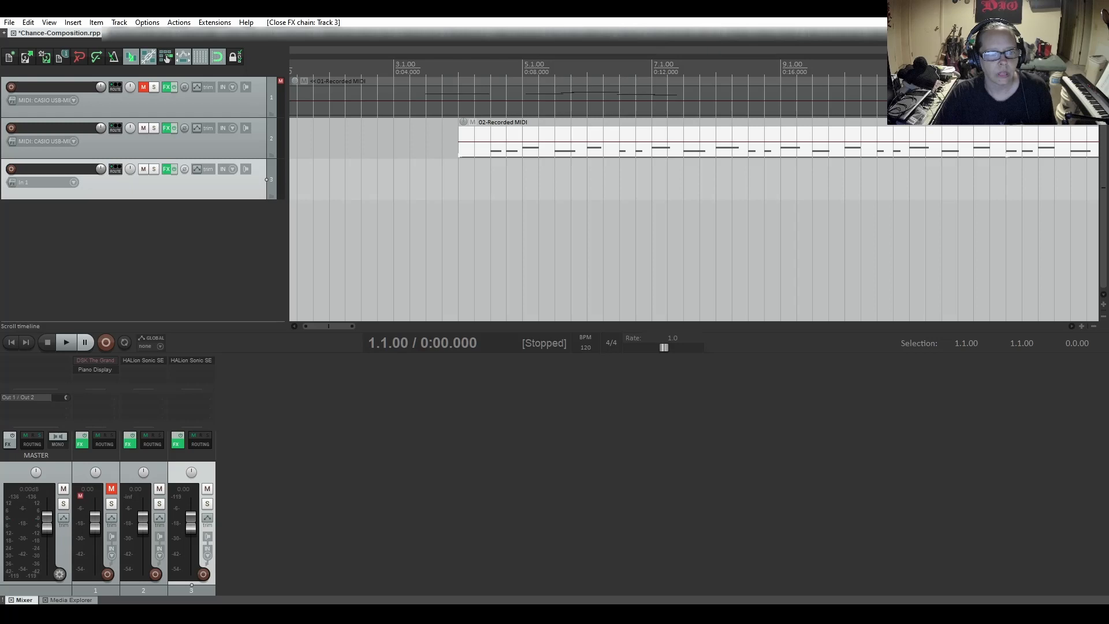
Arm track 3 for recording from the CASIO USB-MIDI input on all channels, with the edit cursor at bar 2
{"action": "left_click", "coordinate": [12, 184]}
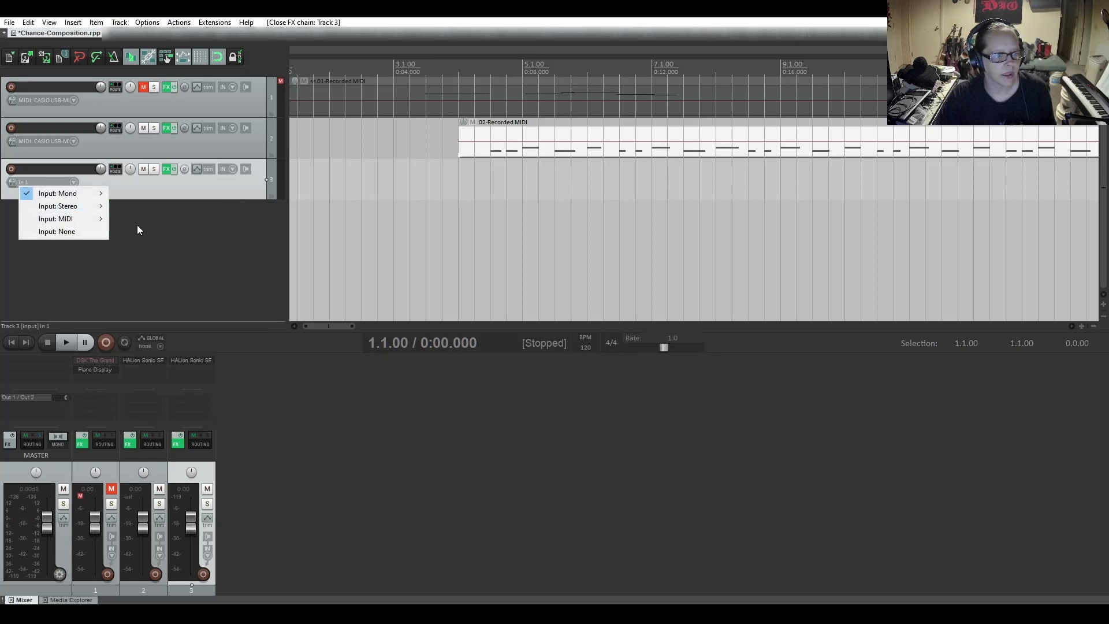
{"action": "mouse_move", "coordinate": [91, 220]}
{"action": "mouse_move", "coordinate": [173, 219]}
{"action": "left_click", "coordinate": [248, 218]}
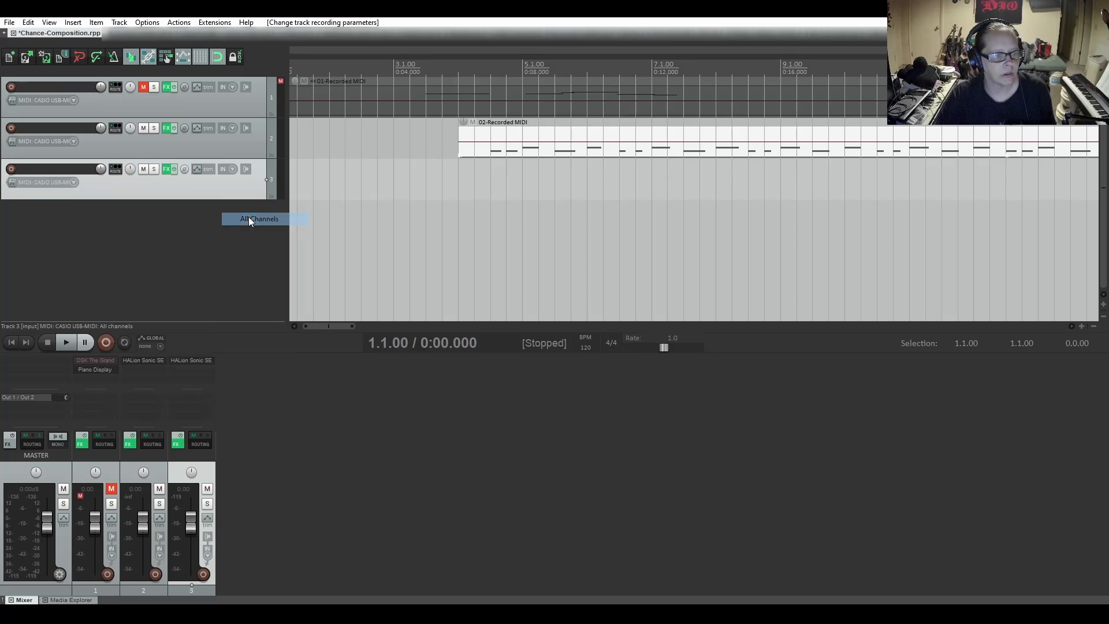
{"action": "left_click", "coordinate": [11, 168]}
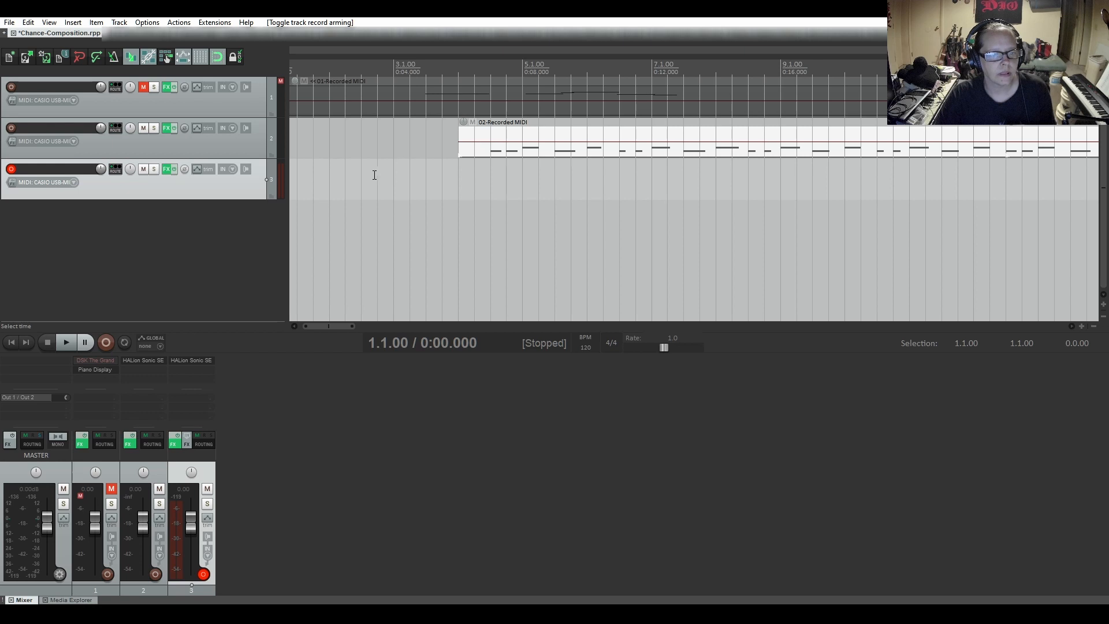
{"action": "left_click_drag", "start_coordinate": [349, 326], "coordinate": [333, 326]}
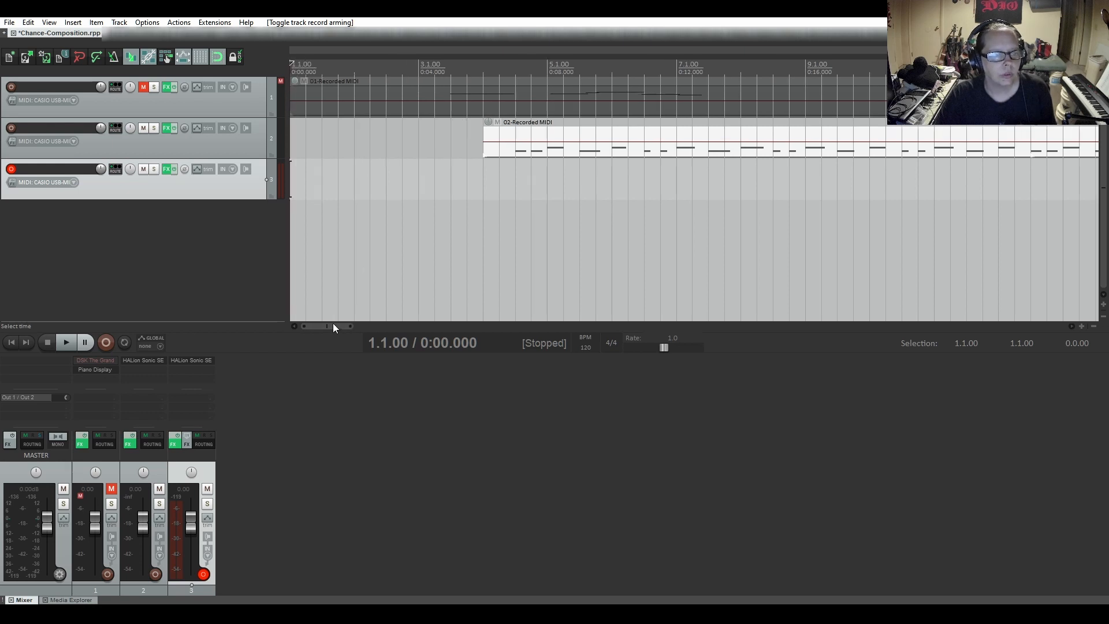
{"action": "left_click", "coordinate": [354, 178]}
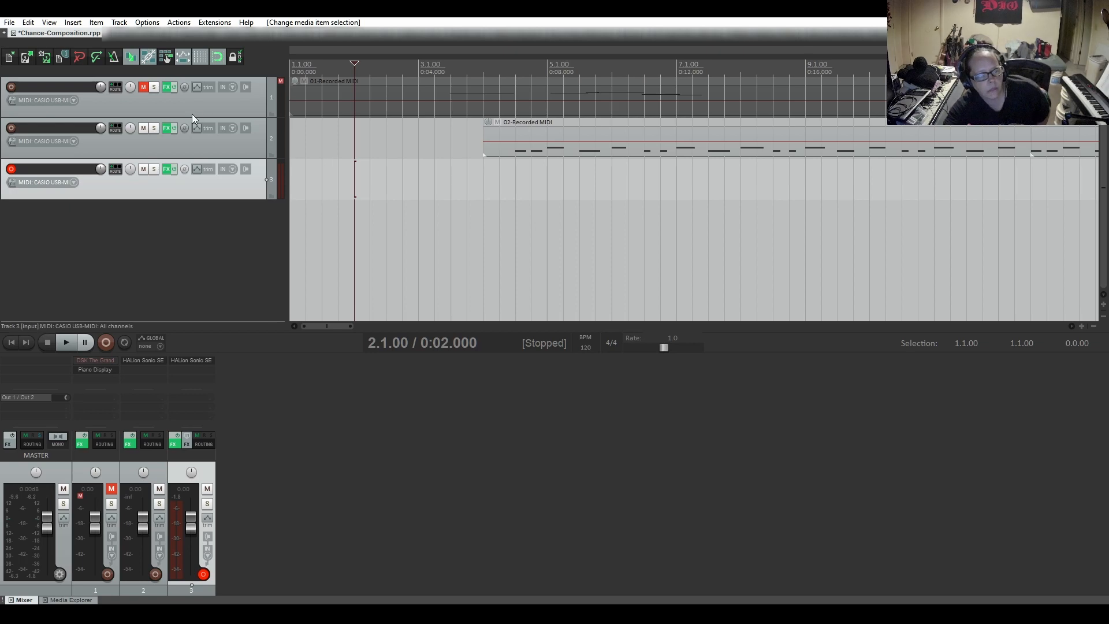
Copy the Piano Display effect from track 1 to track 3 and place track 3's effects window below the tracks
{"action": "left_click", "coordinate": [167, 87]}
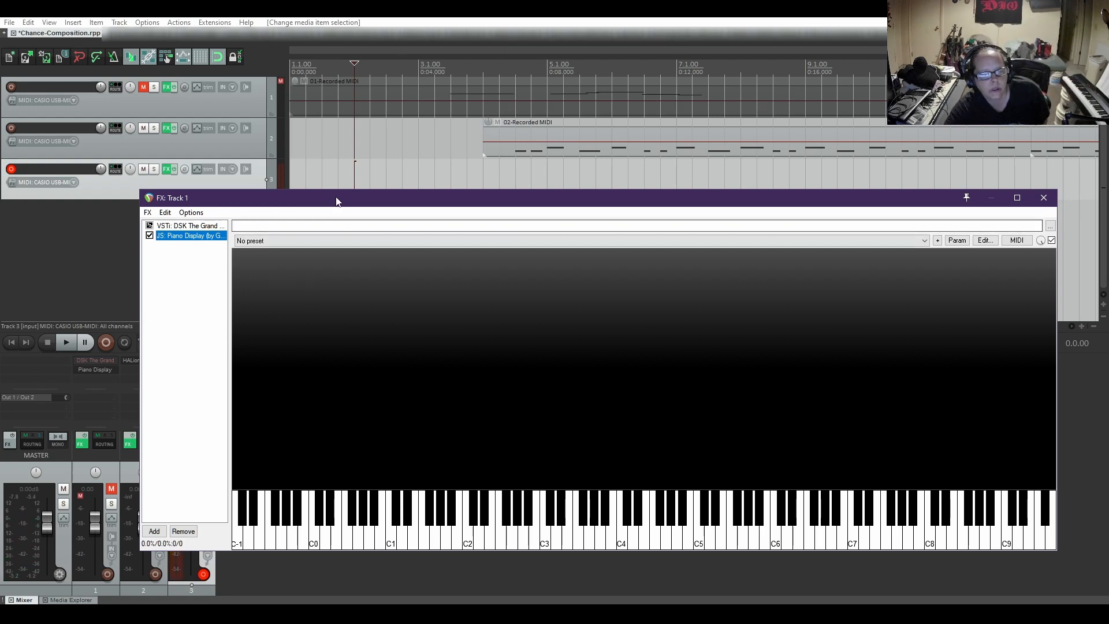
{"action": "left_click", "coordinate": [166, 169]}
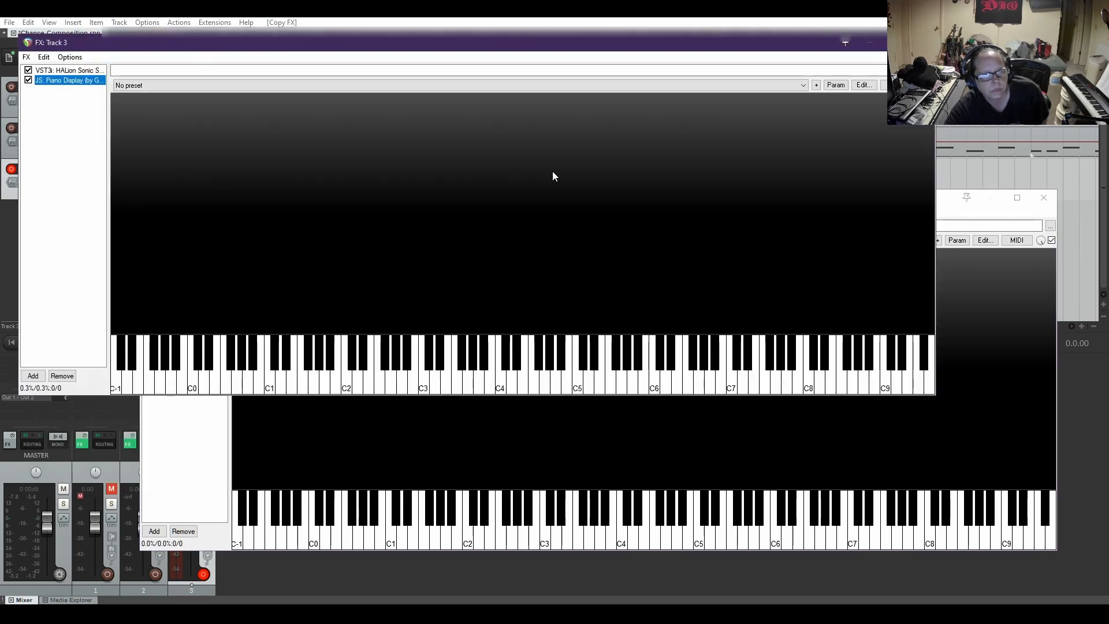
{"action": "left_click", "coordinate": [1049, 205]}
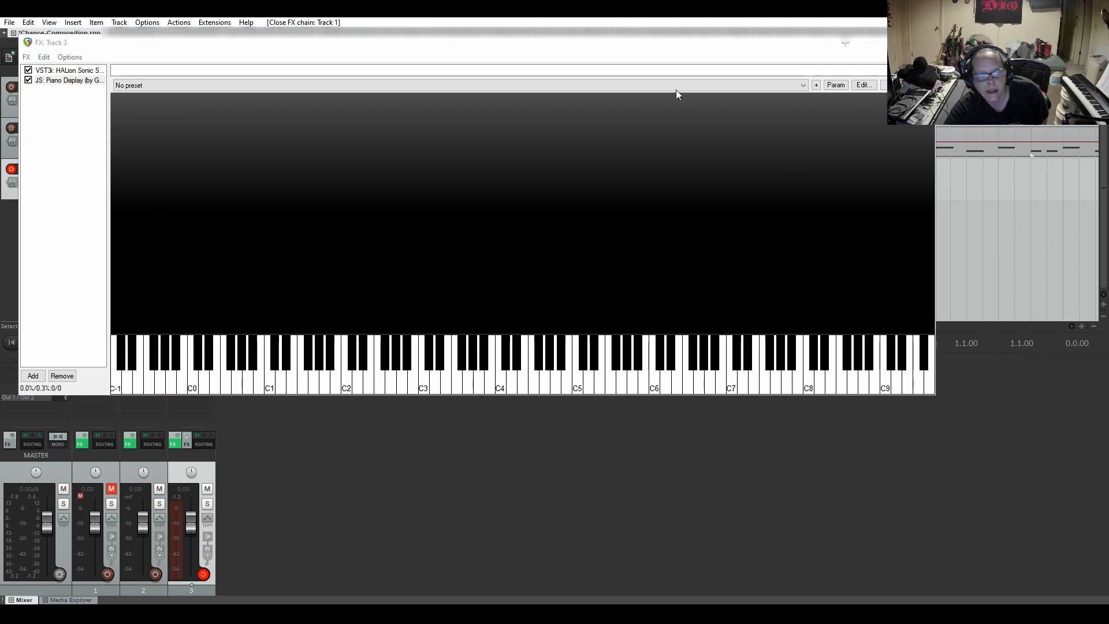
{"action": "left_click_drag", "start_coordinate": [606, 48], "coordinate": [738, 231]}
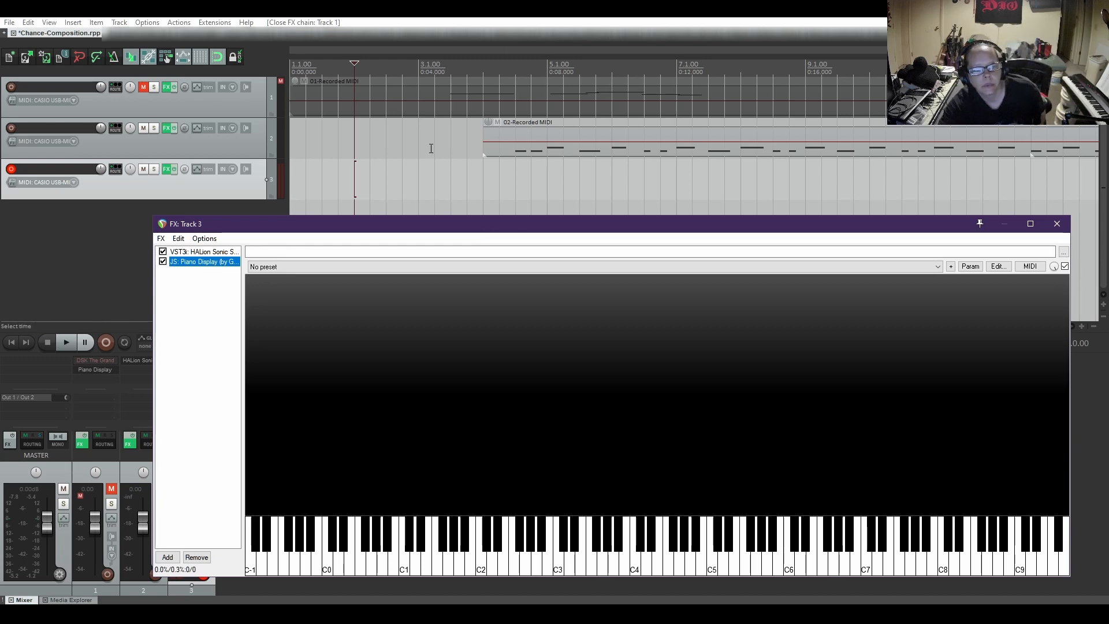
Play back the track 2 part from bar 4 to hear it
{"action": "left_click", "coordinate": [484, 158]}
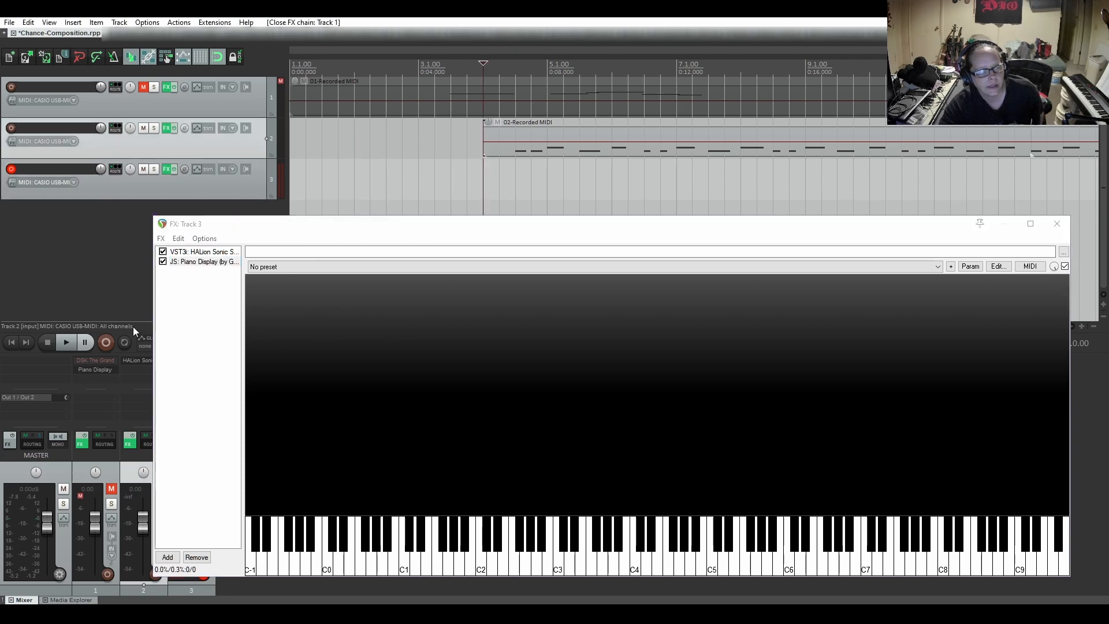
{"action": "left_click", "coordinate": [71, 344]}
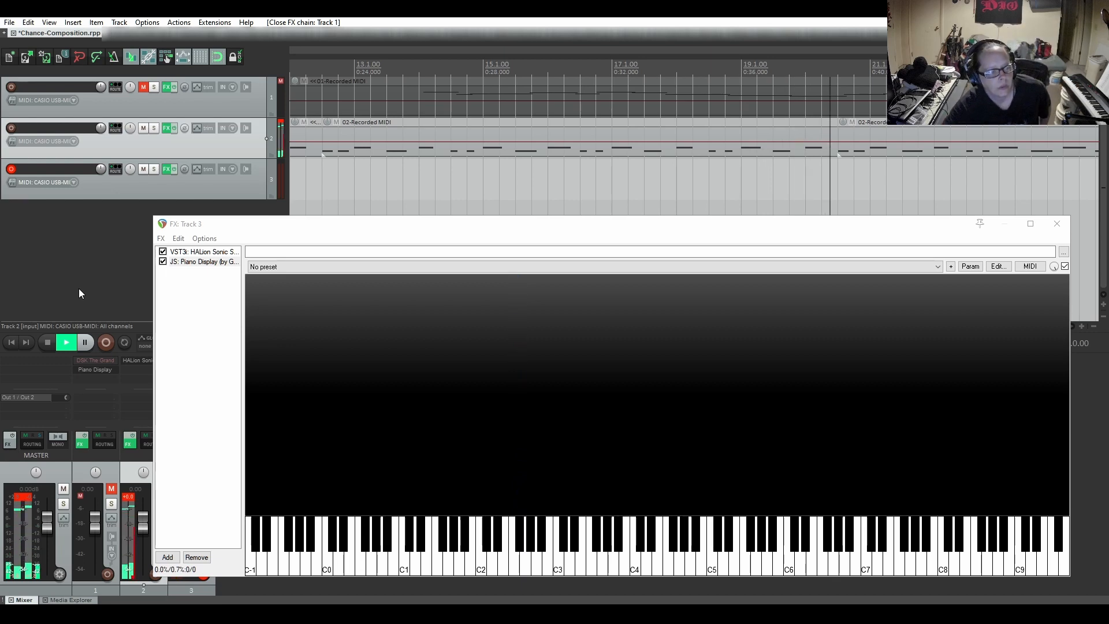
{"action": "left_click", "coordinate": [47, 345]}
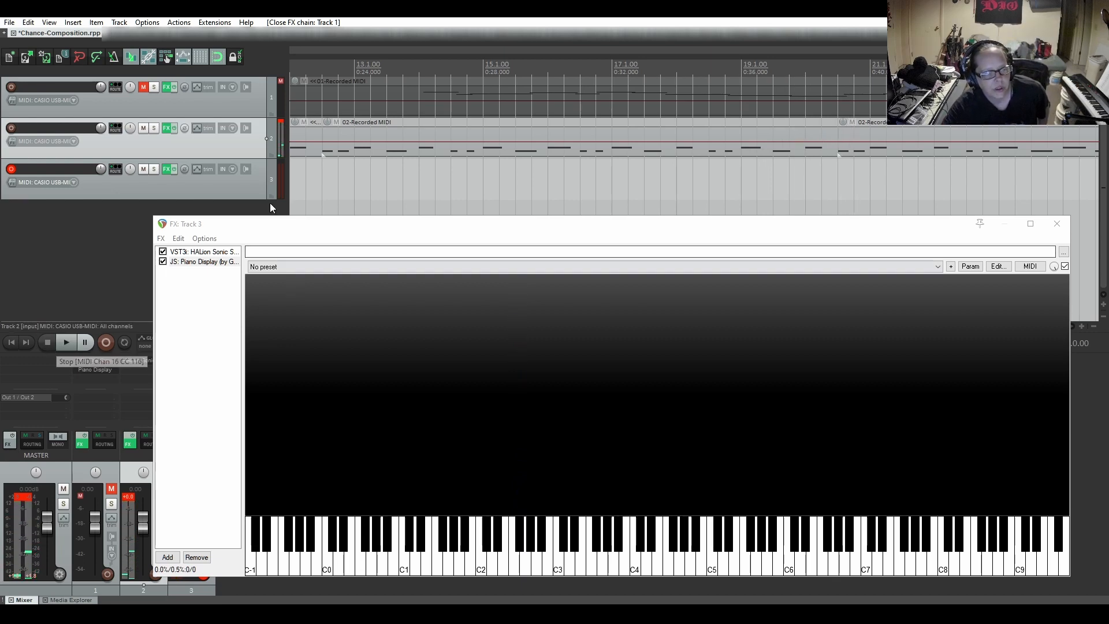
Record a MIDI drum part on track 3 starting at bar 2, through the end of the track 2 items, and save the take
{"action": "left_click", "coordinate": [16, 342]}
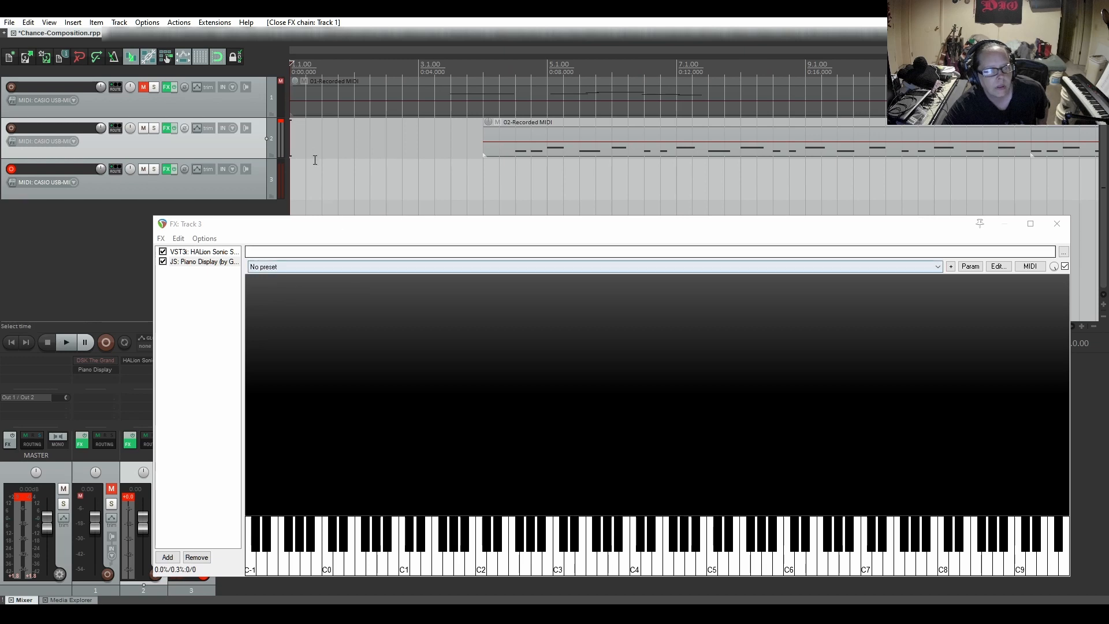
{"action": "left_click", "coordinate": [357, 178]}
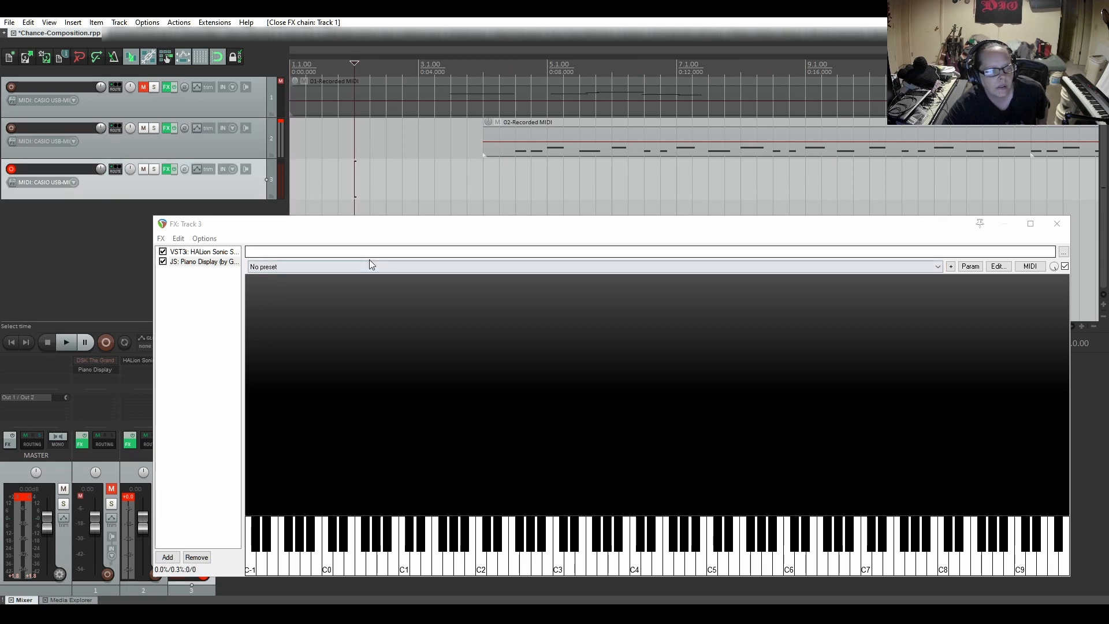
{"action": "left_click", "coordinate": [105, 342]}
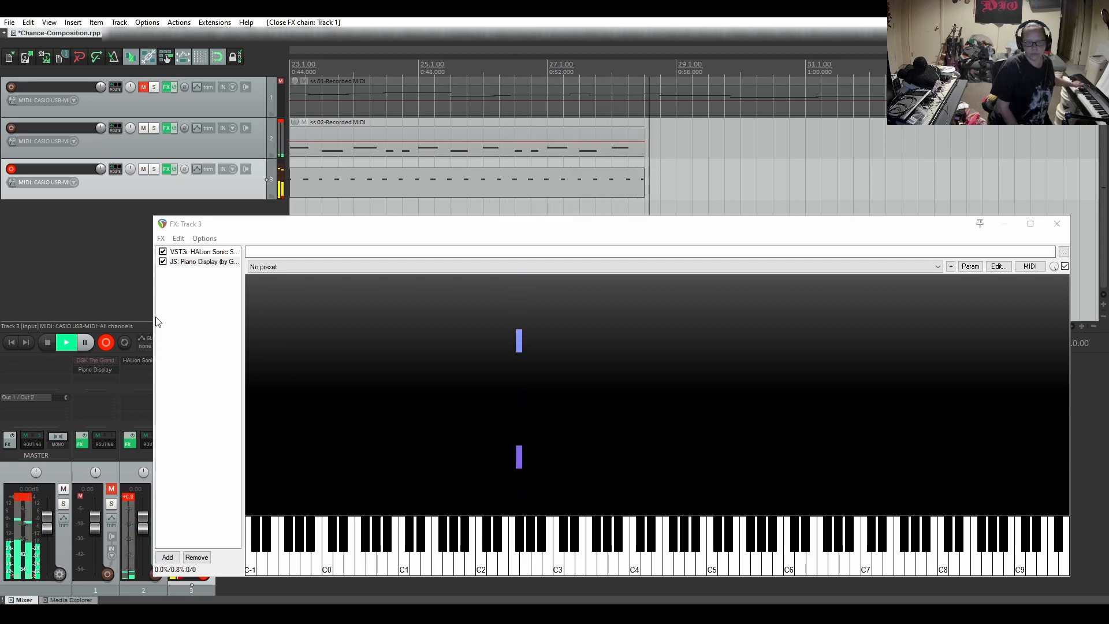
{"action": "key", "text": "space"}
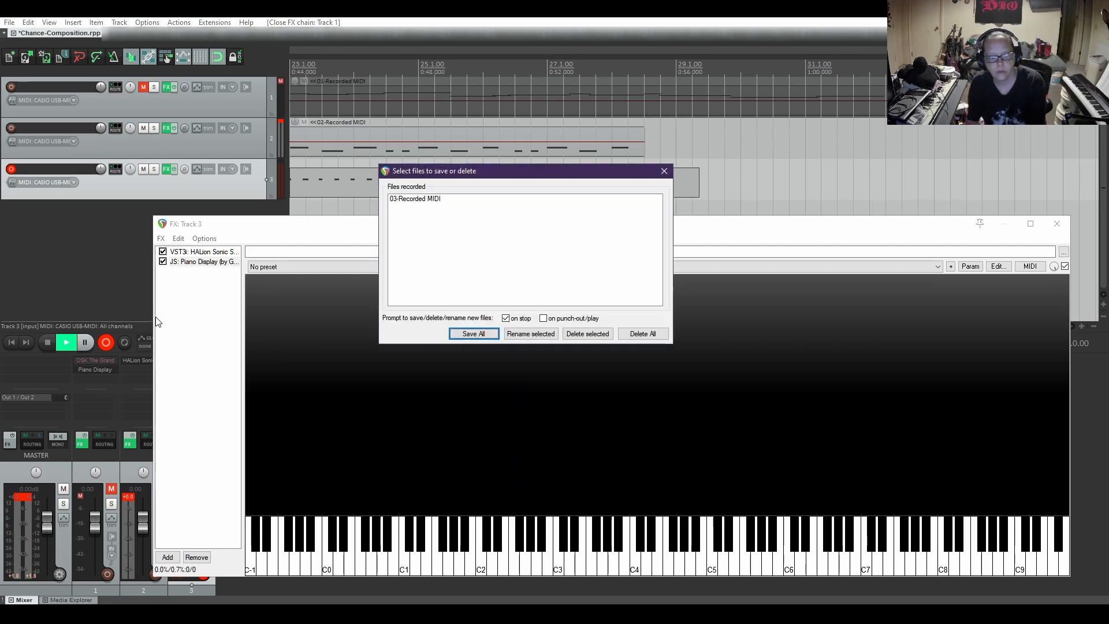
{"action": "left_click", "coordinate": [470, 334]}
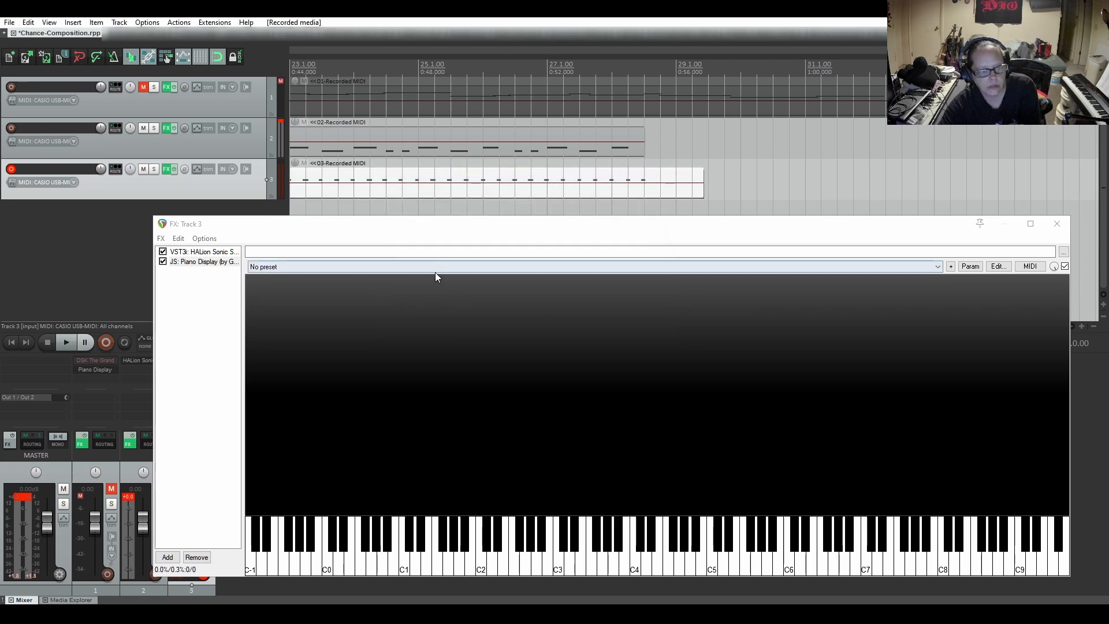
Close the track 3 effects window and open the recorded take on track 3 in the MIDI editor
{"action": "left_click", "coordinate": [1057, 224]}
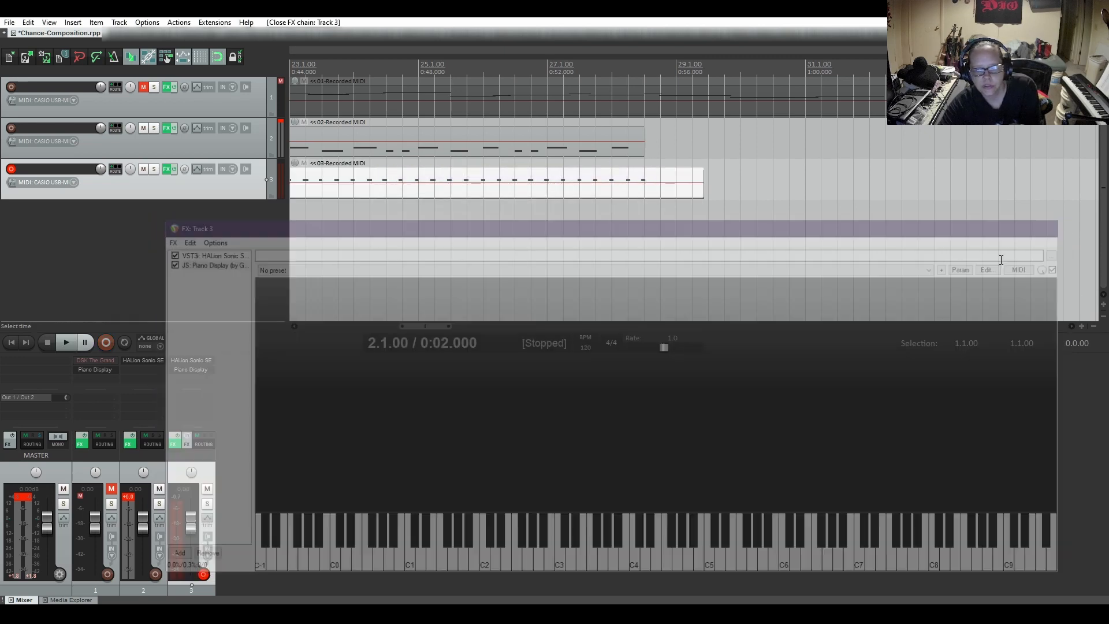
{"action": "left_click_drag", "start_coordinate": [409, 324], "coordinate": [295, 317]}
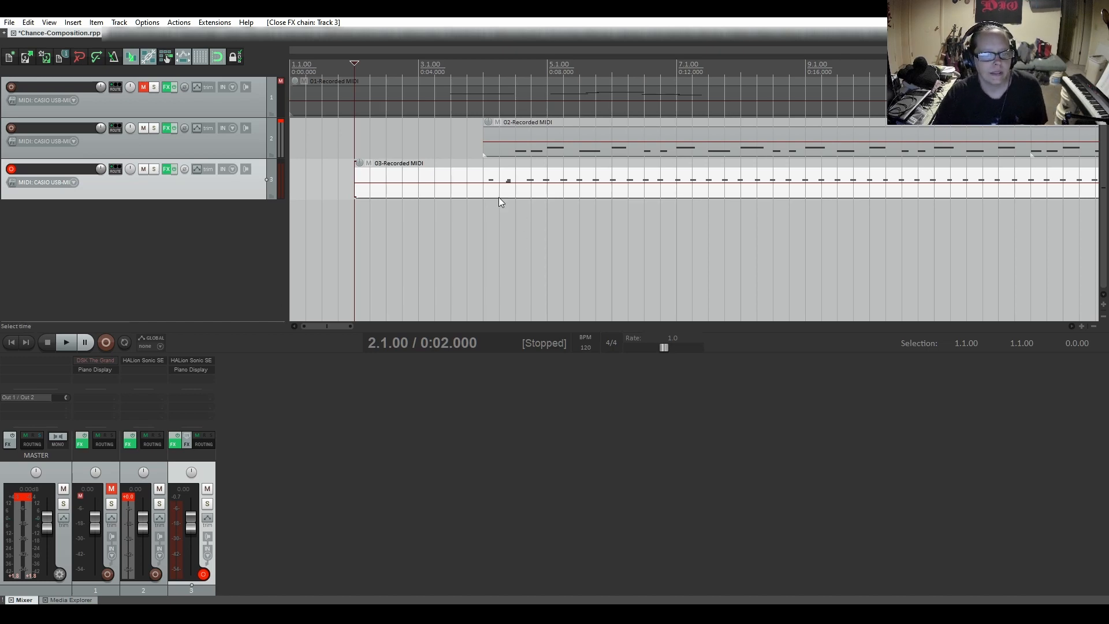
{"action": "double_click", "coordinate": [514, 186]}
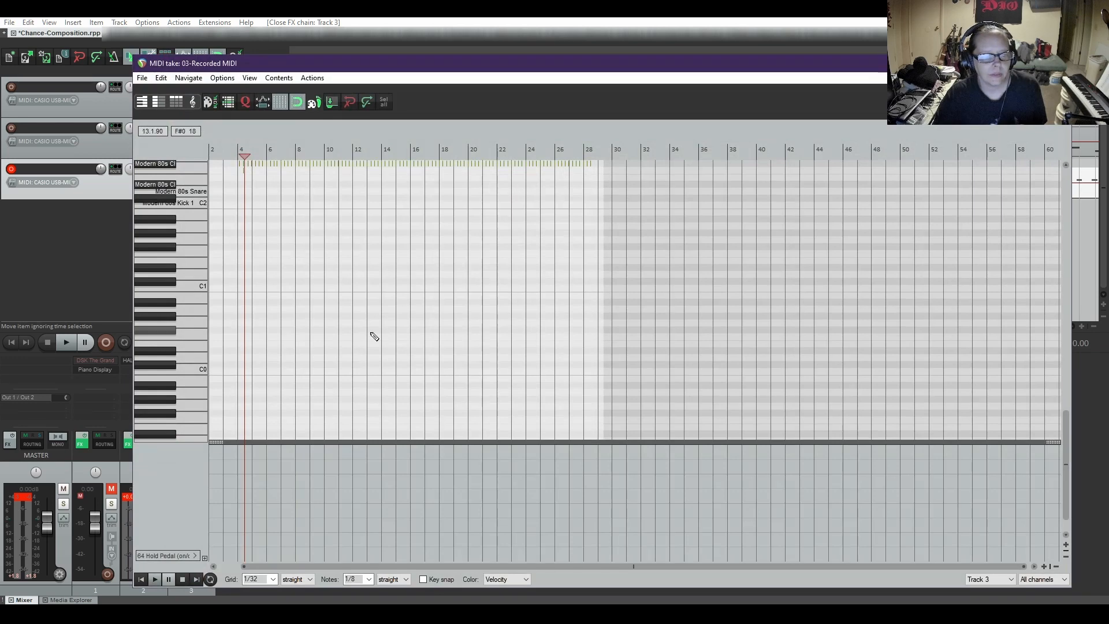
Delete the stray lower note overlapping the second drum note in bar 4, and raise the velocity of the remaining note
{"action": "scroll", "coordinate": [343, 322], "scroll_direction": "up", "scroll_amount": 8}
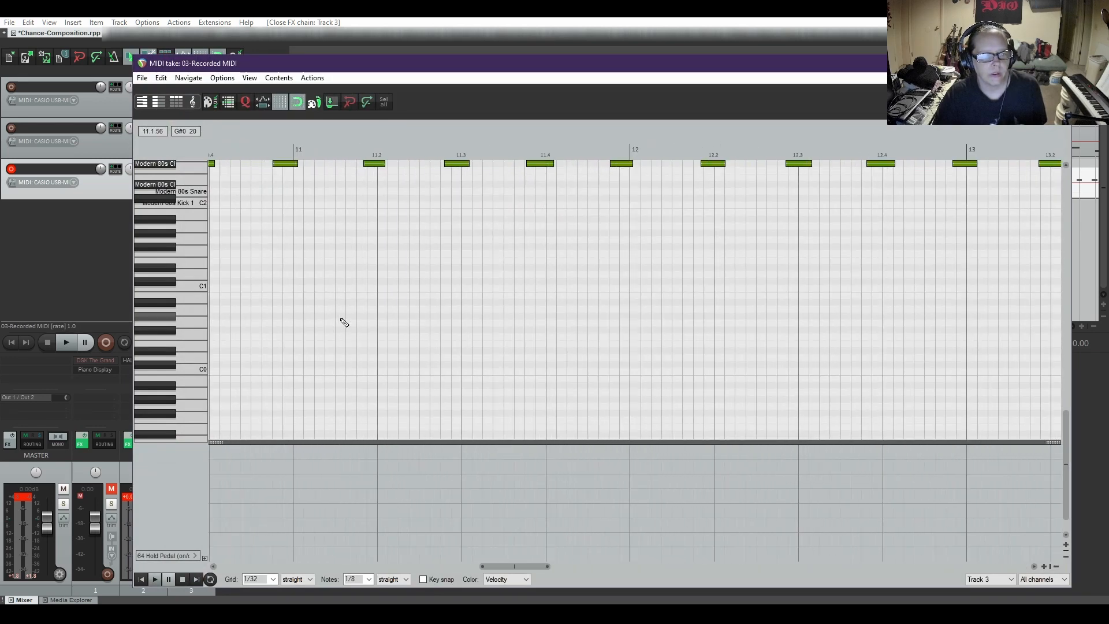
{"action": "left_click_drag", "start_coordinate": [524, 567], "coordinate": [221, 566]}
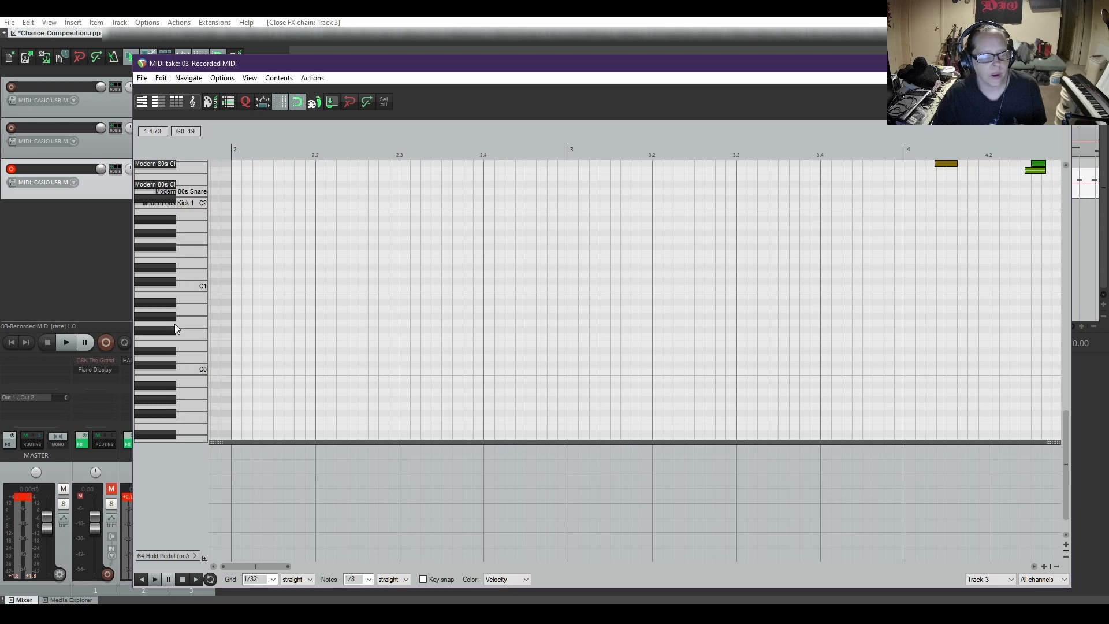
{"action": "scroll", "coordinate": [175, 324], "scroll_direction": "up", "scroll_amount": 5}
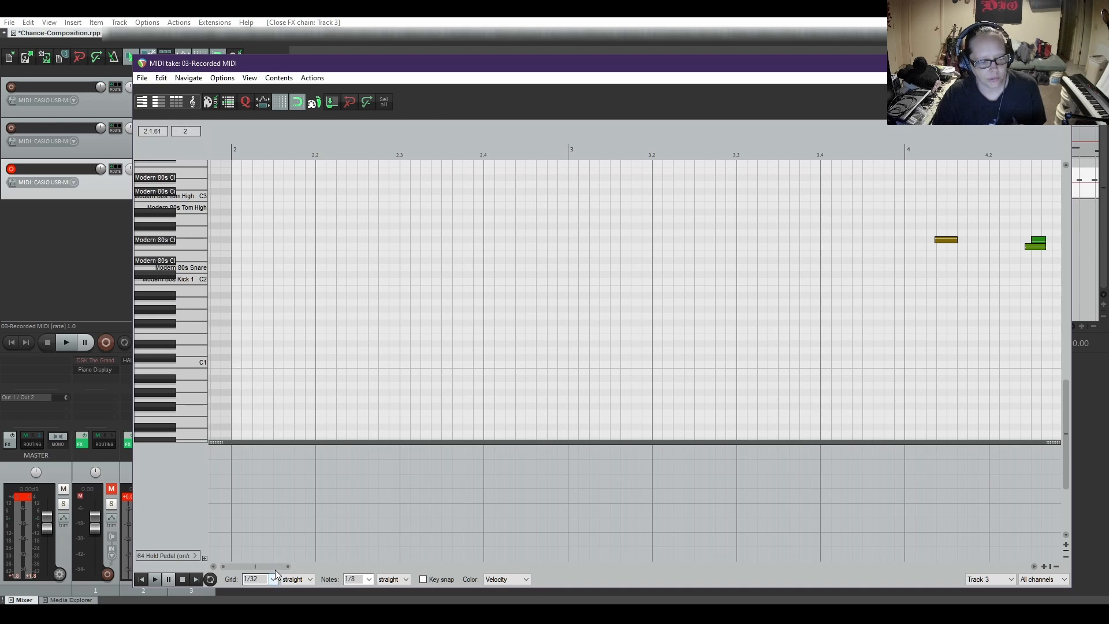
{"action": "left_click_drag", "start_coordinate": [275, 570], "coordinate": [330, 566]}
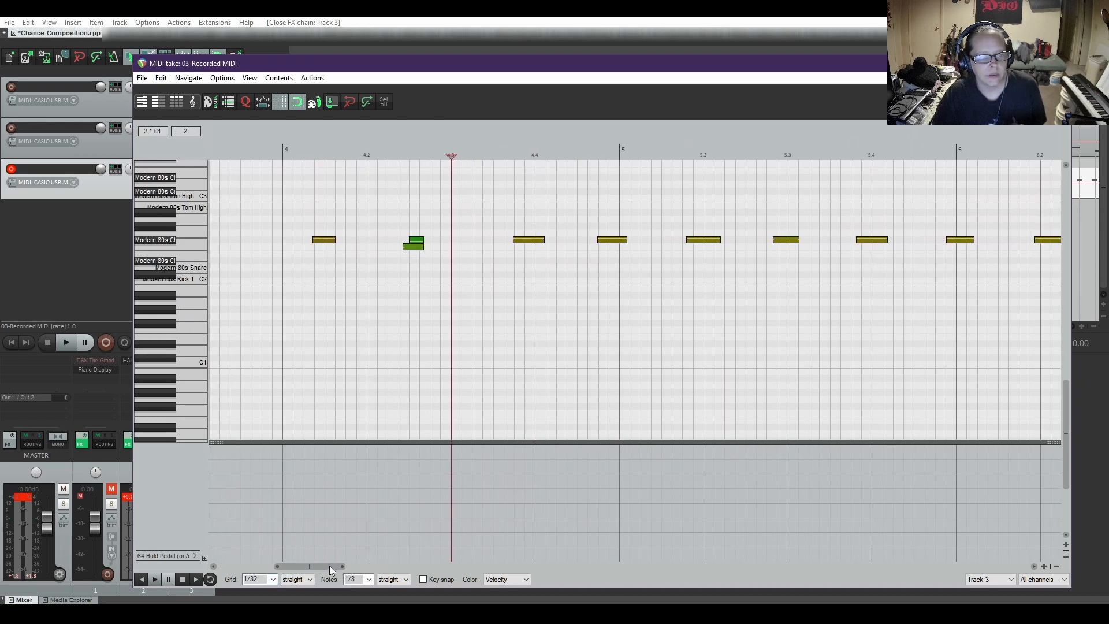
{"action": "double_click", "coordinate": [409, 246]}
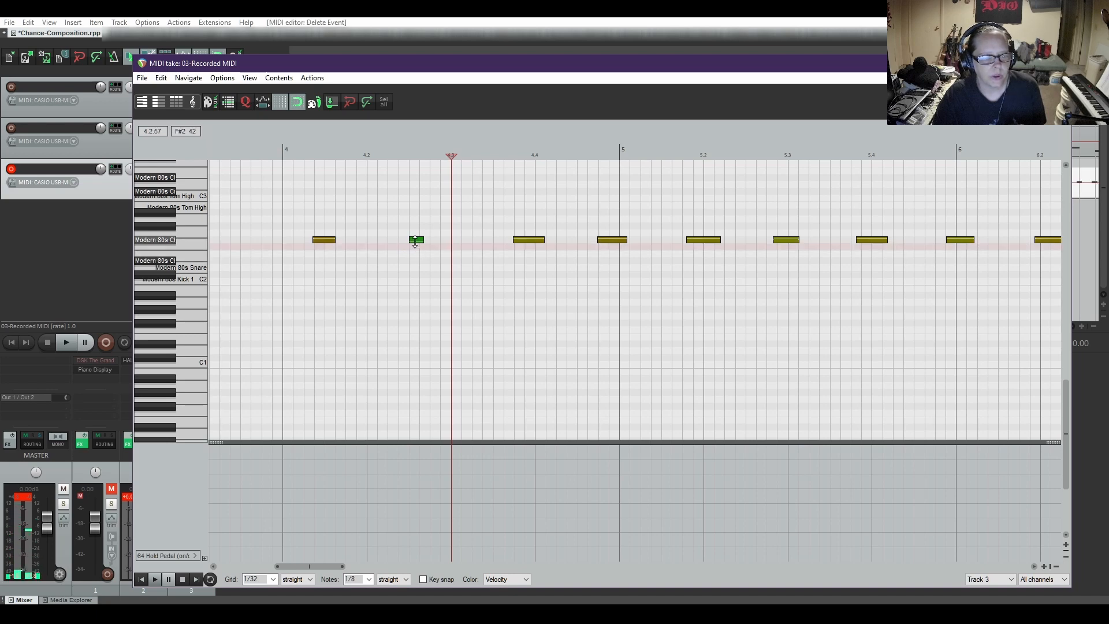
{"action": "left_click_drag", "start_coordinate": [416, 242], "coordinate": [418, 216]}
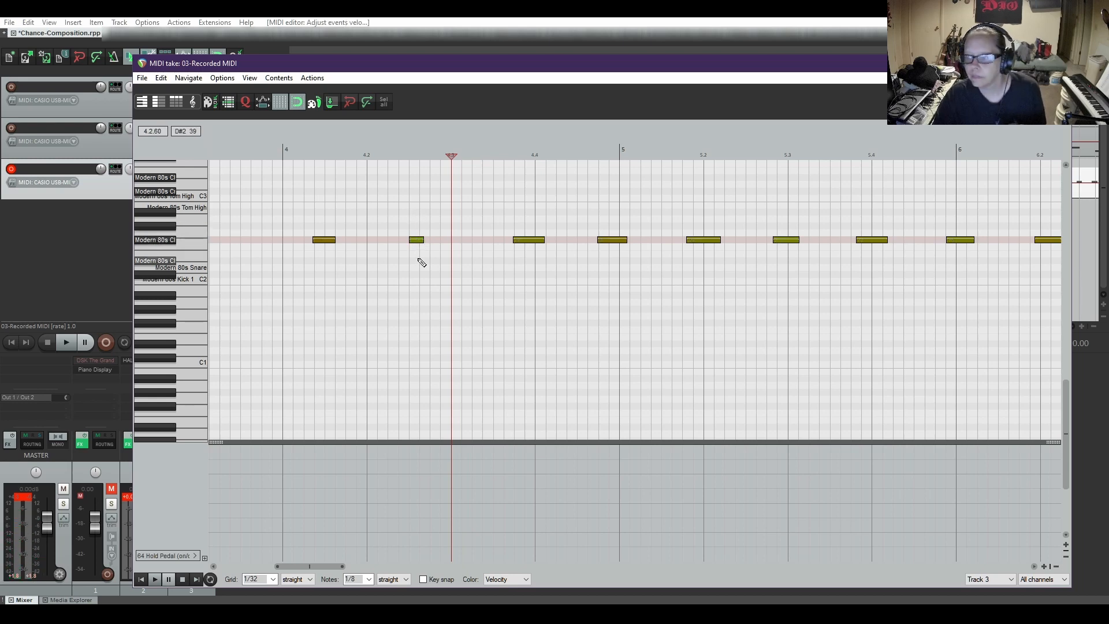
Adjust the velocities of the second and first drum notes in bar 4 slightly upward
{"action": "scroll", "coordinate": [418, 259], "scroll_direction": "up", "scroll_amount": 5}
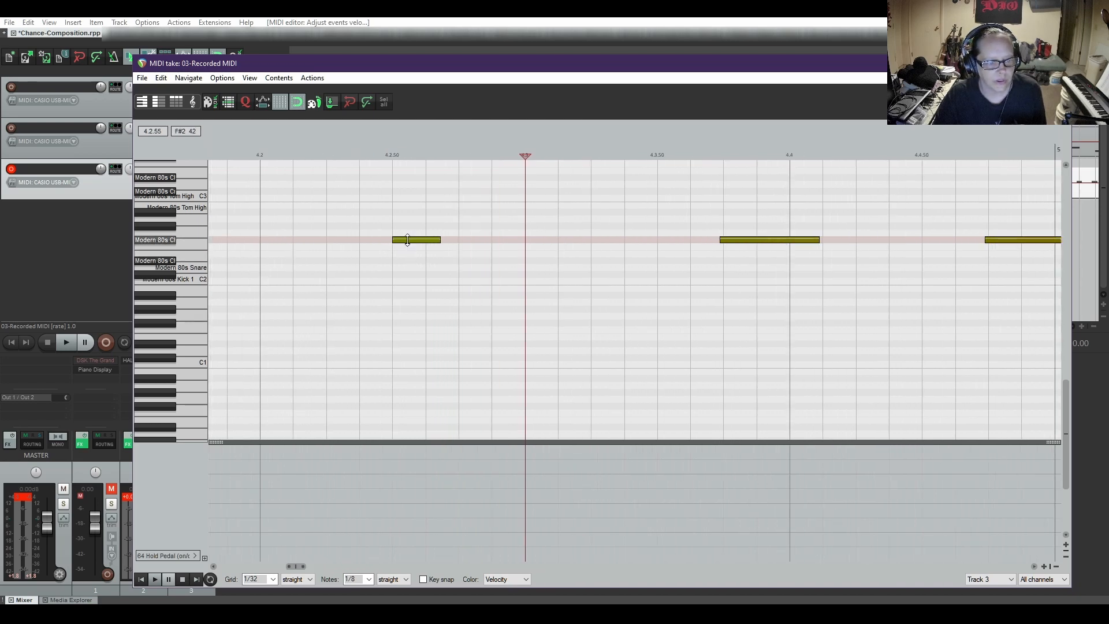
{"action": "left_click_drag", "start_coordinate": [409, 240], "coordinate": [411, 236]}
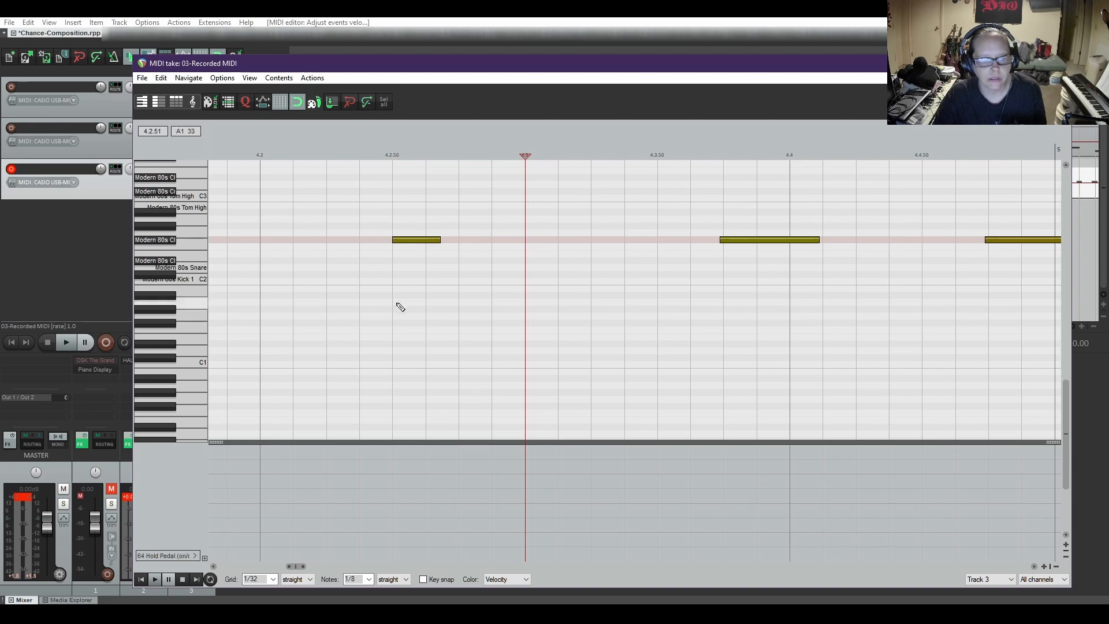
{"action": "scroll", "coordinate": [478, 422], "scroll_direction": "down", "scroll_amount": 2}
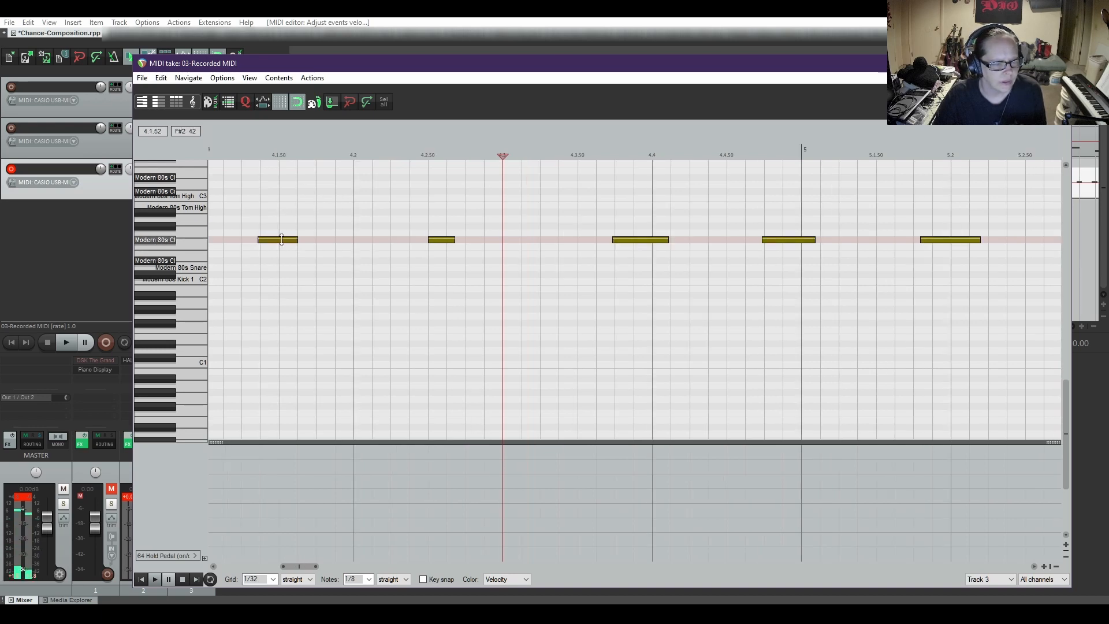
{"action": "left_click_drag", "start_coordinate": [282, 239], "coordinate": [281, 238]}
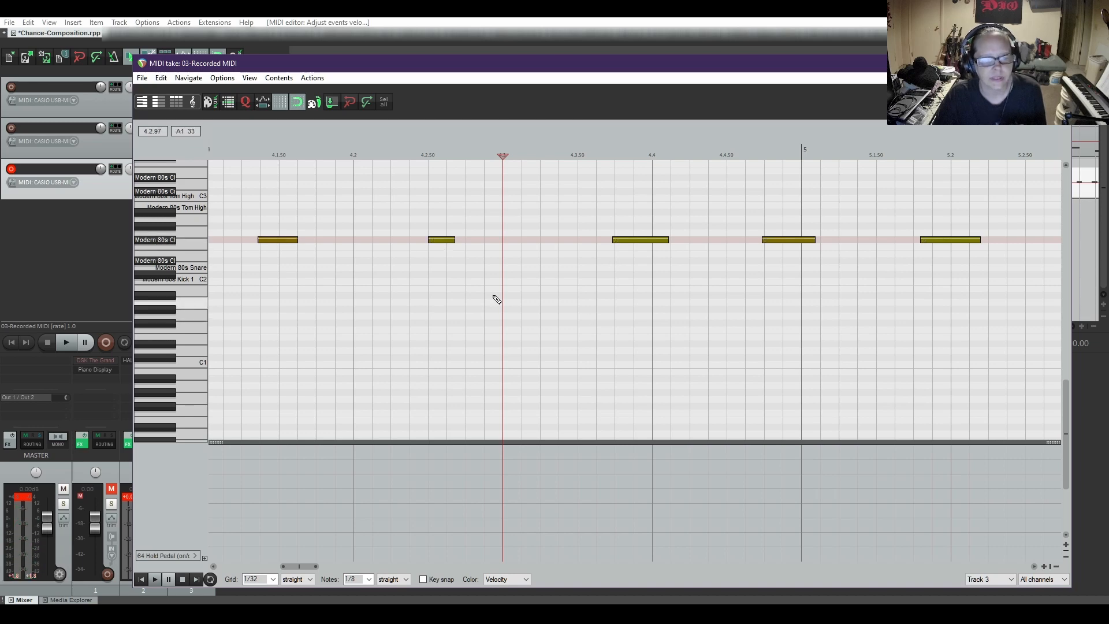
{"action": "scroll", "coordinate": [504, 242], "scroll_direction": "down", "scroll_amount": 2}
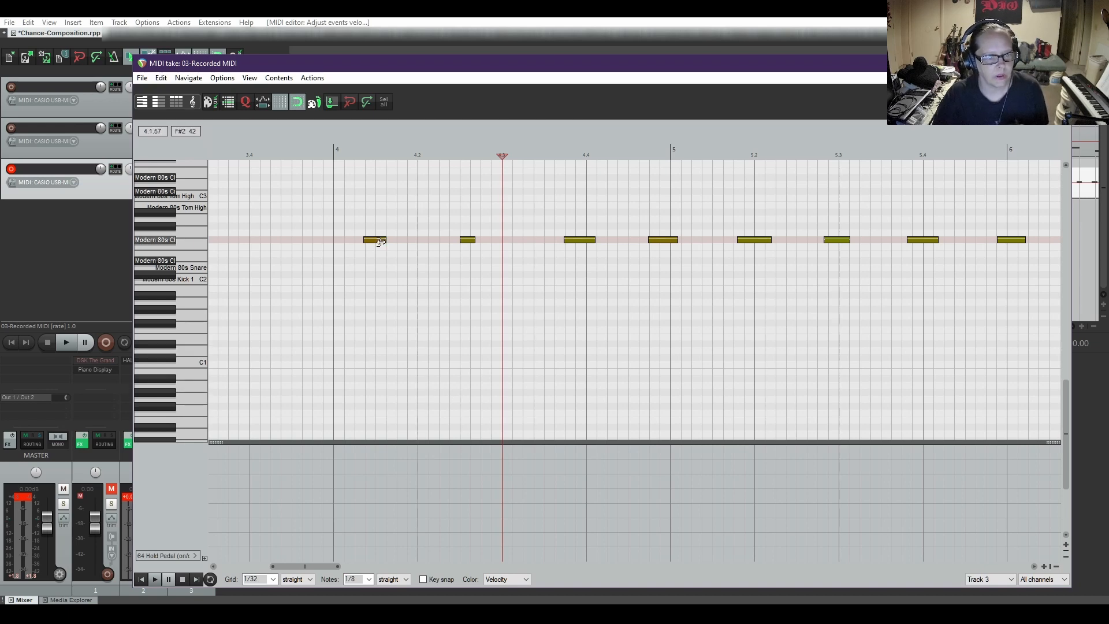
Select track 2 together with track 3 and reopen the track 3 take in the MIDI editor with the track 2 notes shown behind it
{"action": "left_click_drag", "start_coordinate": [445, 74], "coordinate": [452, 255]}
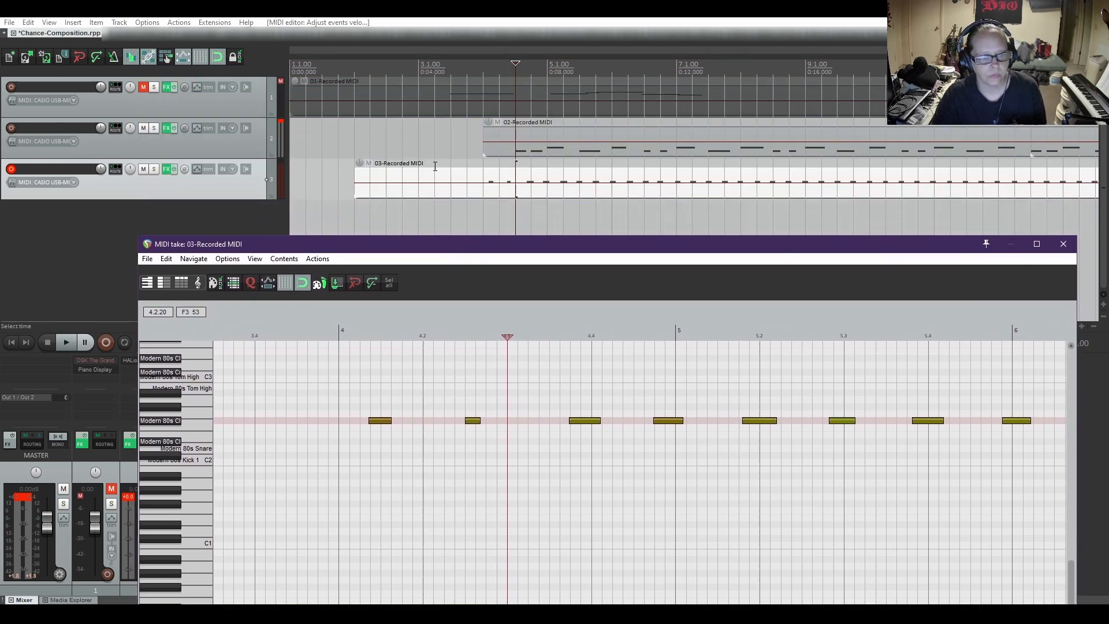
{"action": "left_click", "coordinate": [221, 144]}
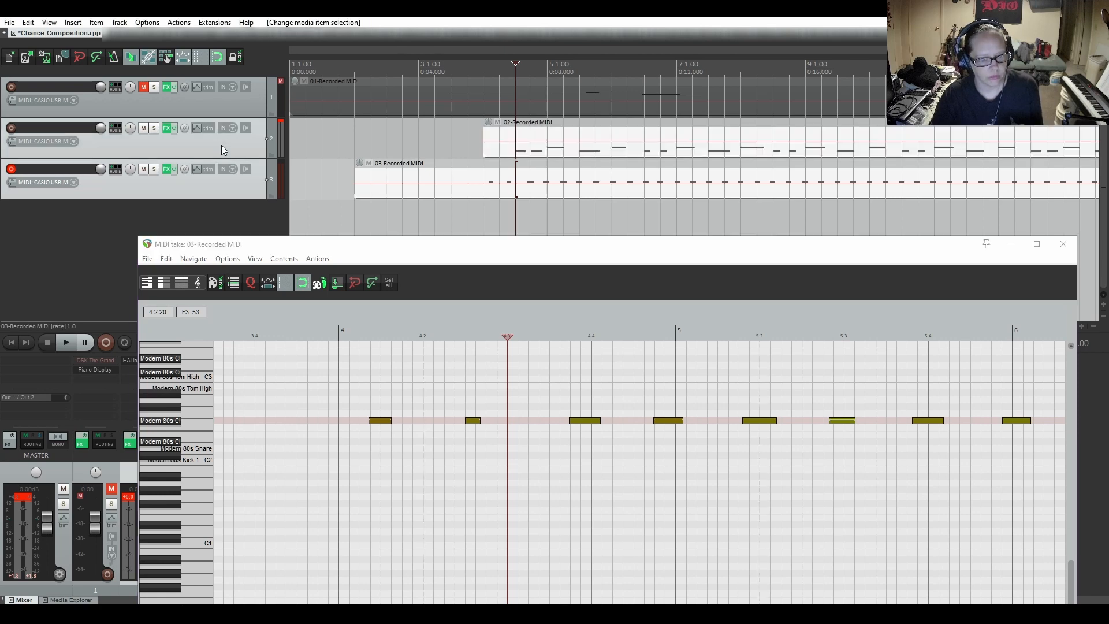
{"action": "left_click_drag", "start_coordinate": [386, 250], "coordinate": [386, 144]}
{"action": "scroll", "coordinate": [186, 295], "scroll_direction": "down", "scroll_amount": 1}
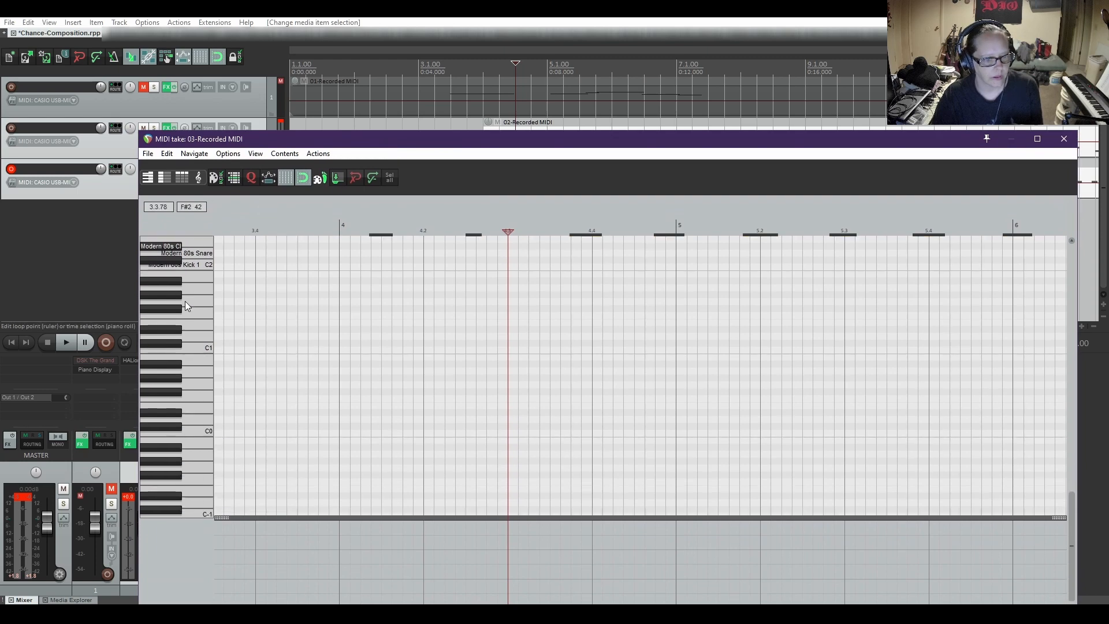
{"action": "scroll", "coordinate": [186, 268], "scroll_direction": "up", "scroll_amount": 3}
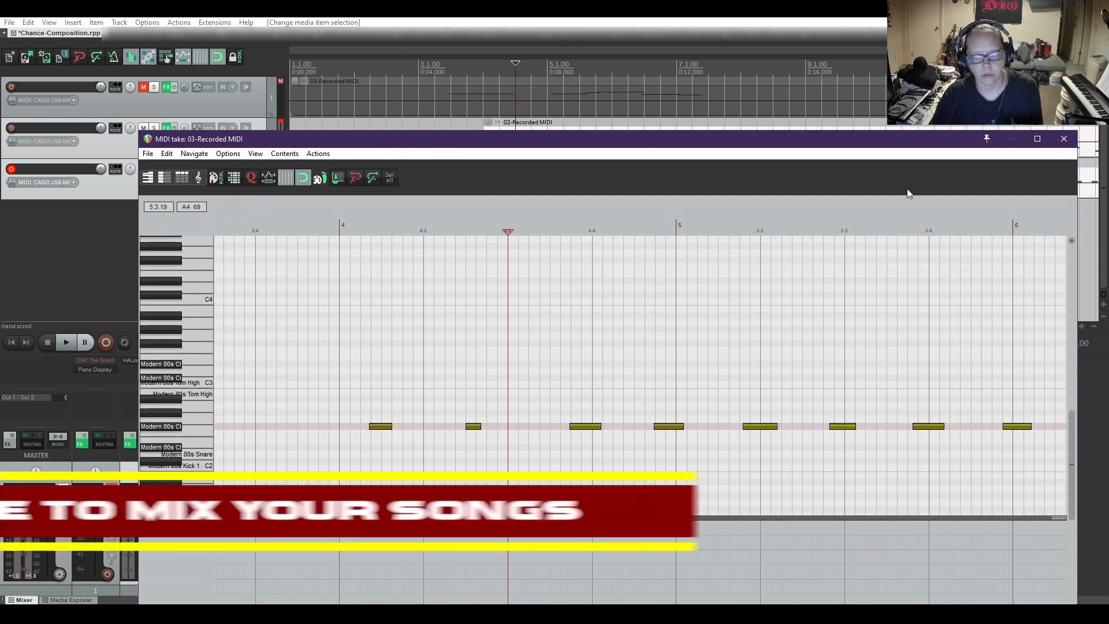
{"action": "left_click", "coordinate": [1064, 139]}
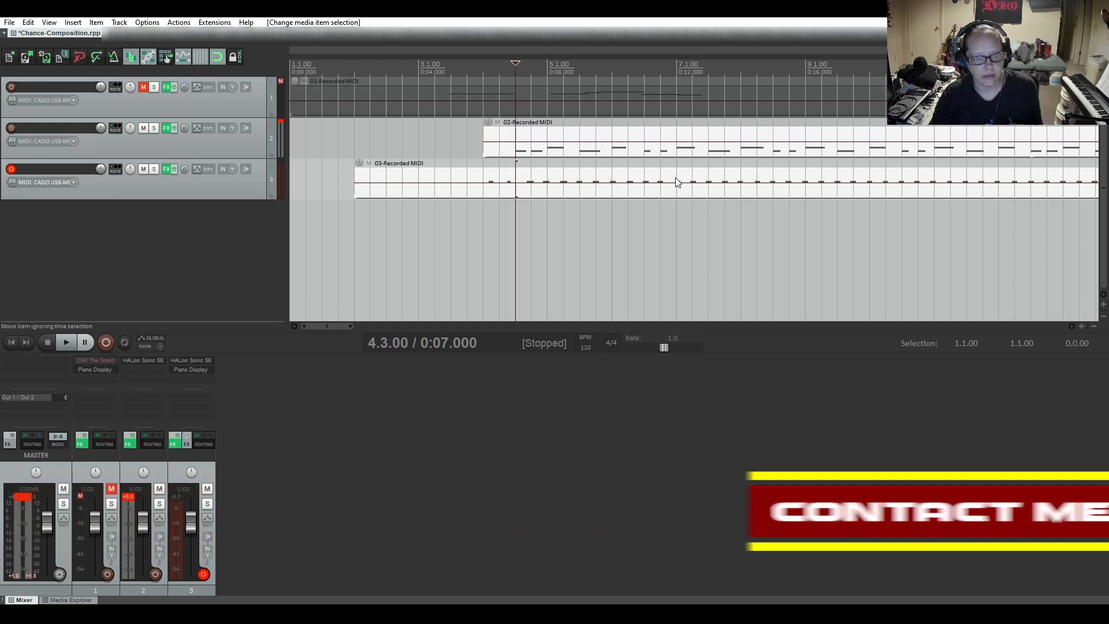
{"action": "double_click", "coordinate": [643, 196]}
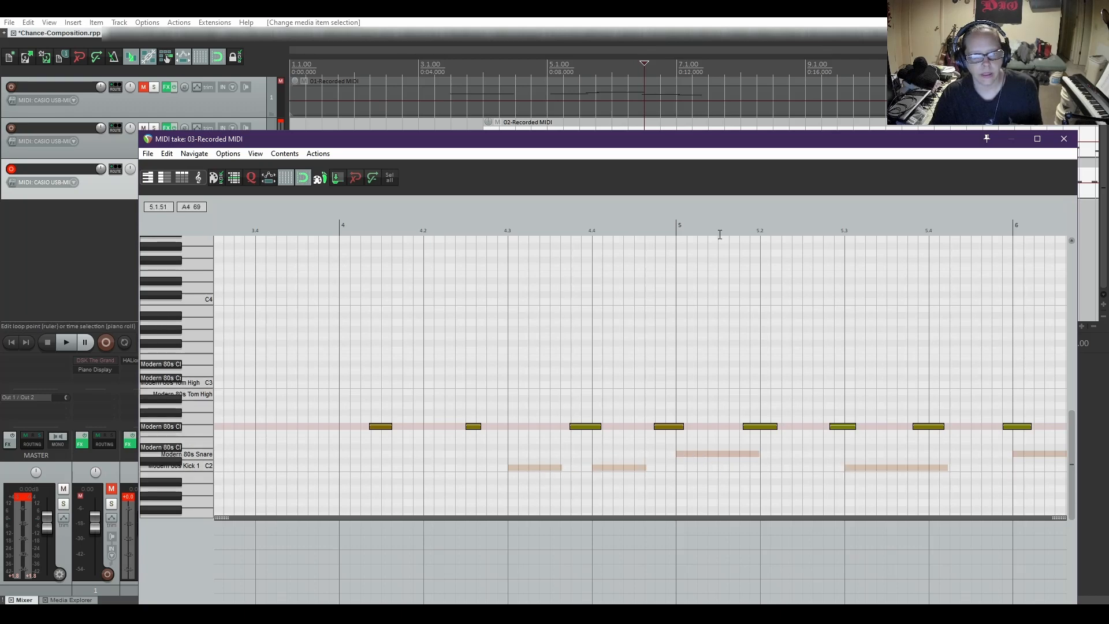
{"action": "left_click_drag", "start_coordinate": [714, 145], "coordinate": [724, 48]}
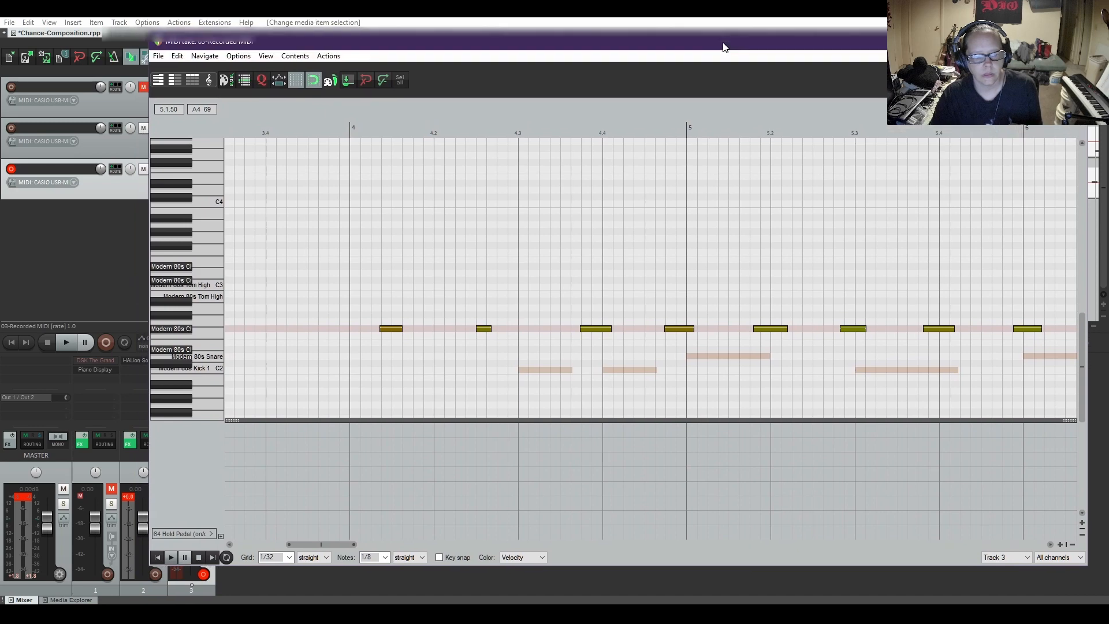
Delete the first drum note in bar 4 and shift all remaining notes right so the first one starts on beat 4.3
{"action": "scroll", "coordinate": [203, 243], "scroll_direction": "down", "scroll_amount": 3}
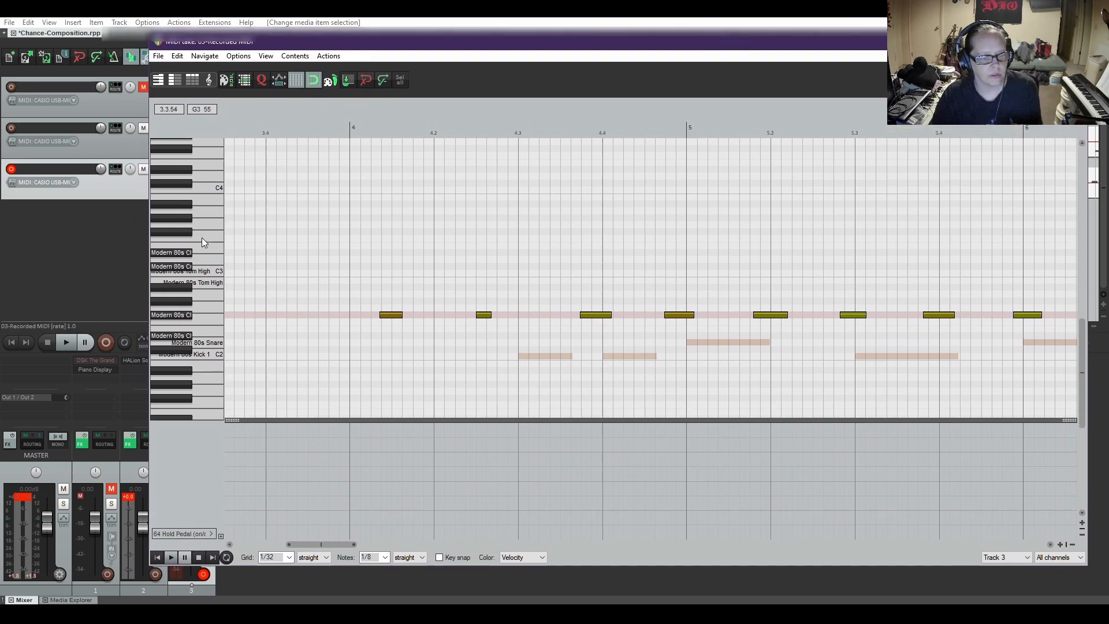
{"action": "scroll", "coordinate": [203, 243], "scroll_direction": "down", "scroll_amount": 1}
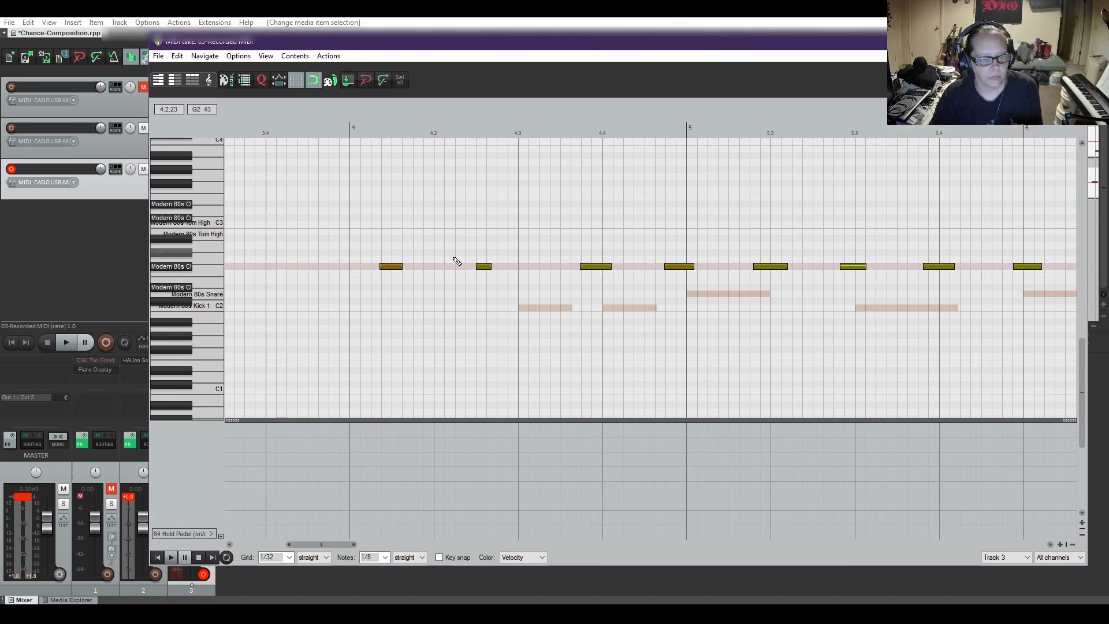
{"action": "scroll", "coordinate": [436, 326], "scroll_direction": "down", "scroll_amount": 6}
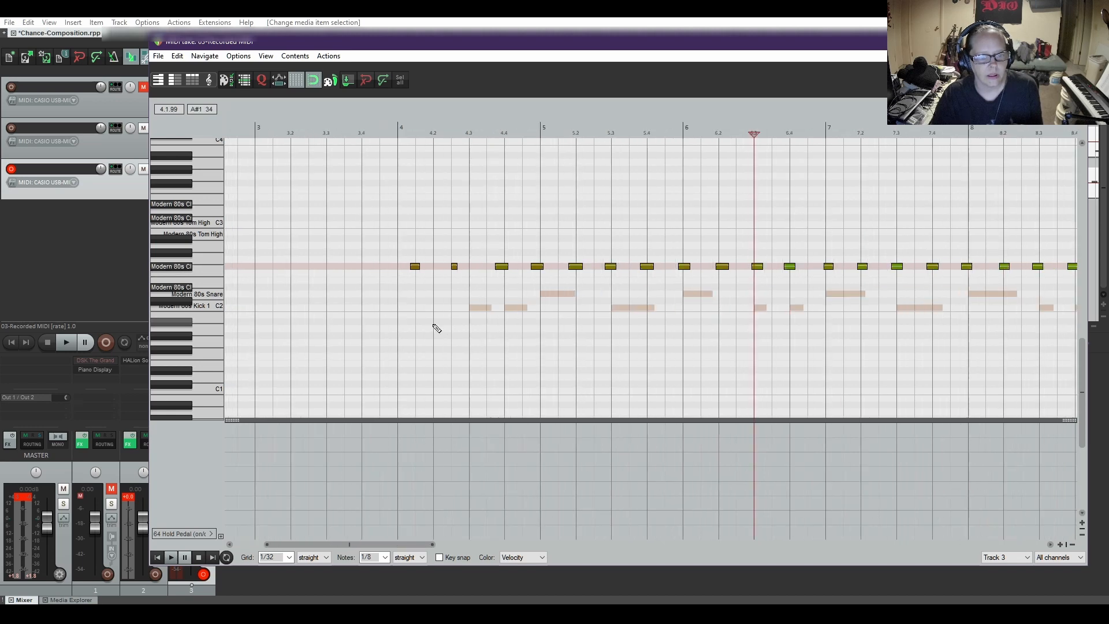
{"action": "scroll", "coordinate": [437, 328], "scroll_direction": "down", "scroll_amount": 4}
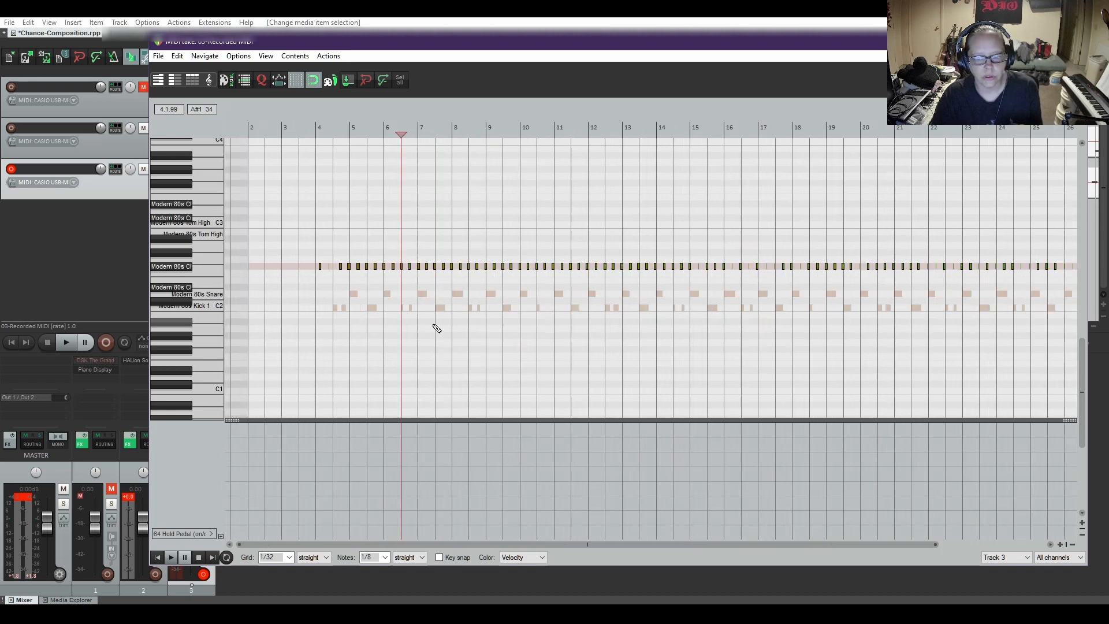
{"action": "scroll", "coordinate": [437, 328], "scroll_direction": "up", "scroll_amount": 8}
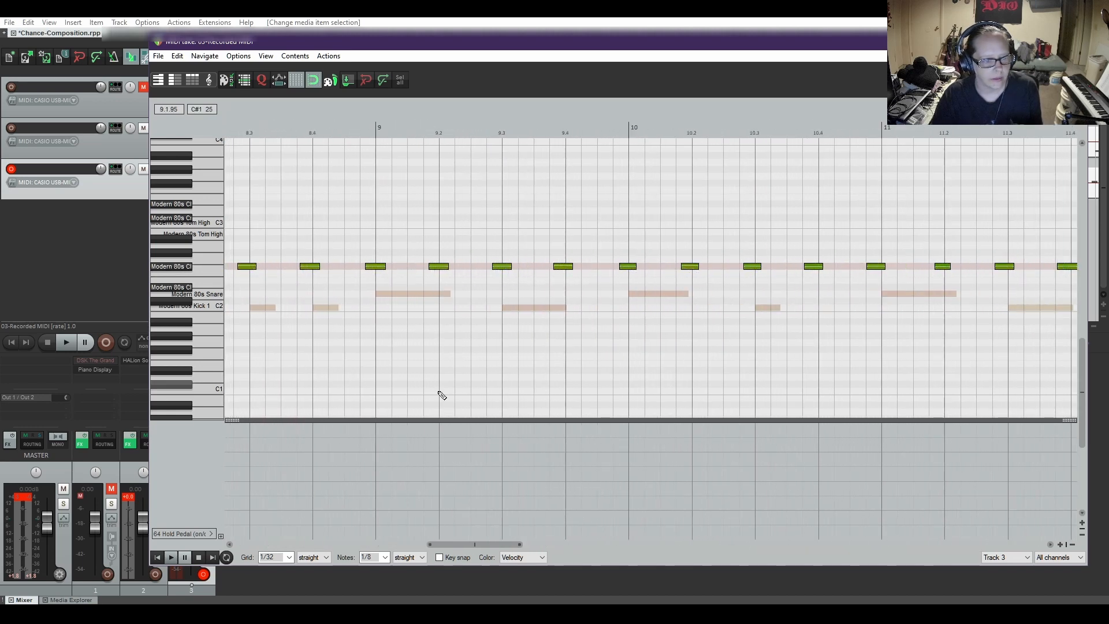
{"action": "left_click_drag", "start_coordinate": [445, 543], "coordinate": [291, 534]}
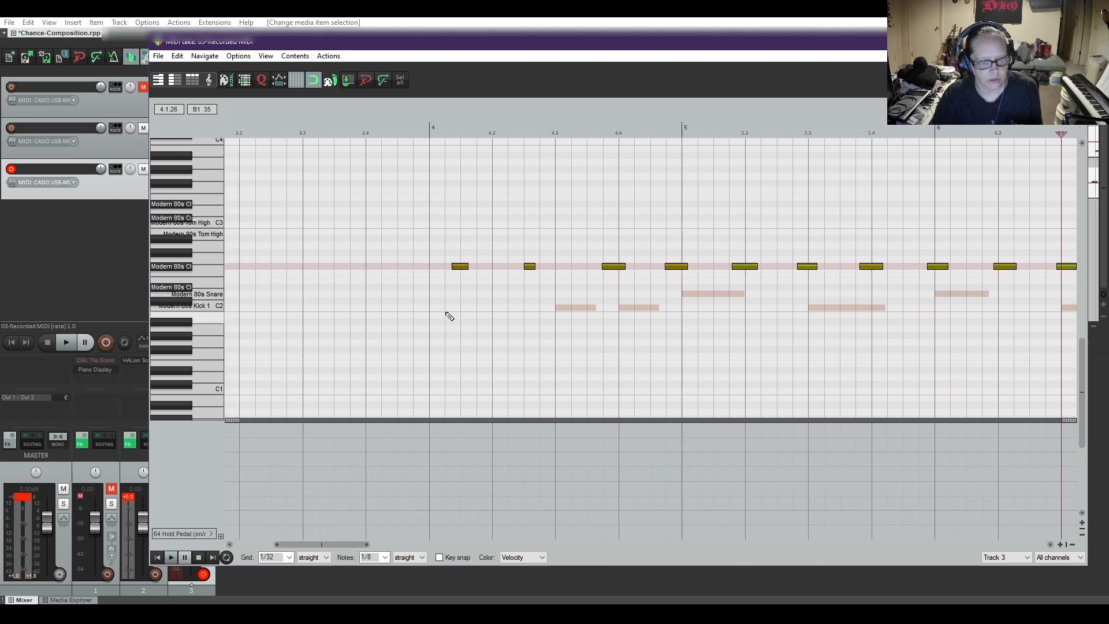
{"action": "double_click", "coordinate": [461, 267]}
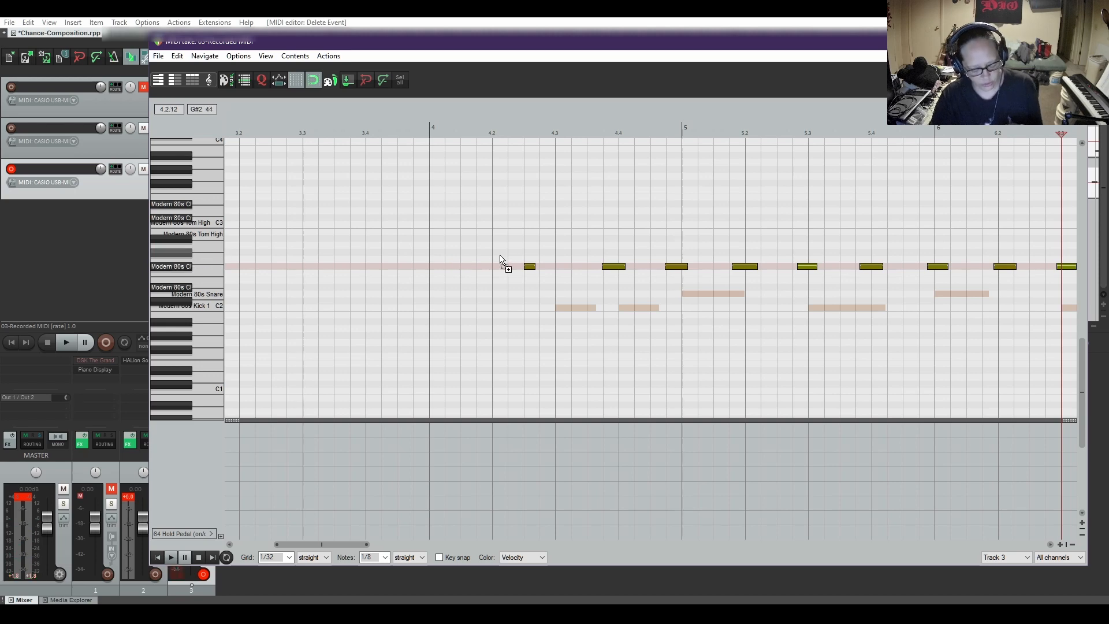
{"action": "key", "text": "ctrl+a"}
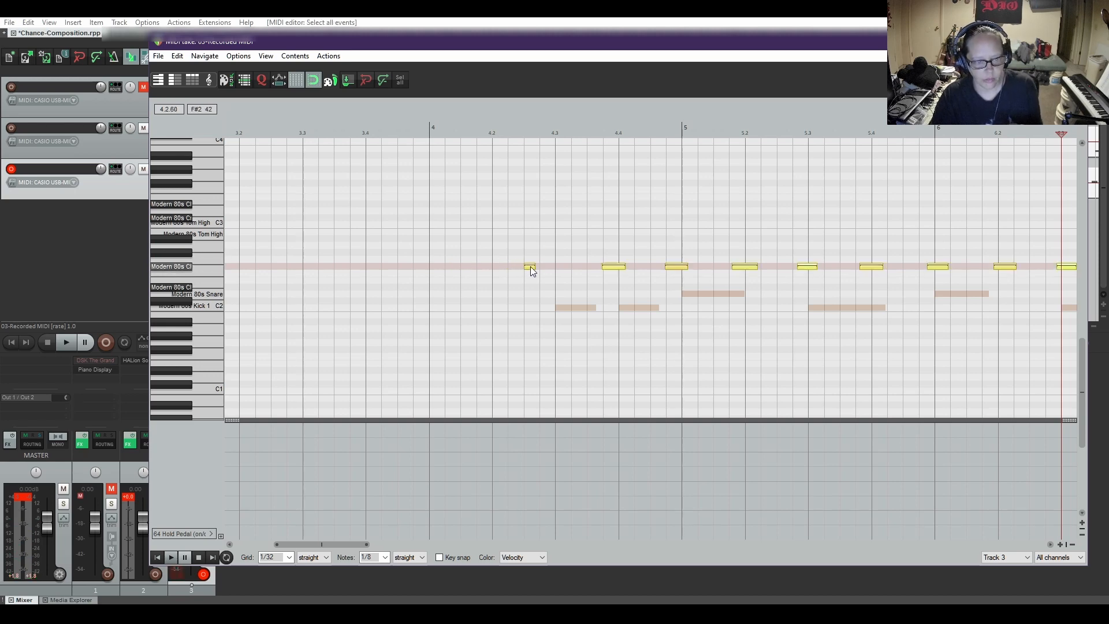
{"action": "left_click_drag", "start_coordinate": [529, 267], "coordinate": [564, 268]}
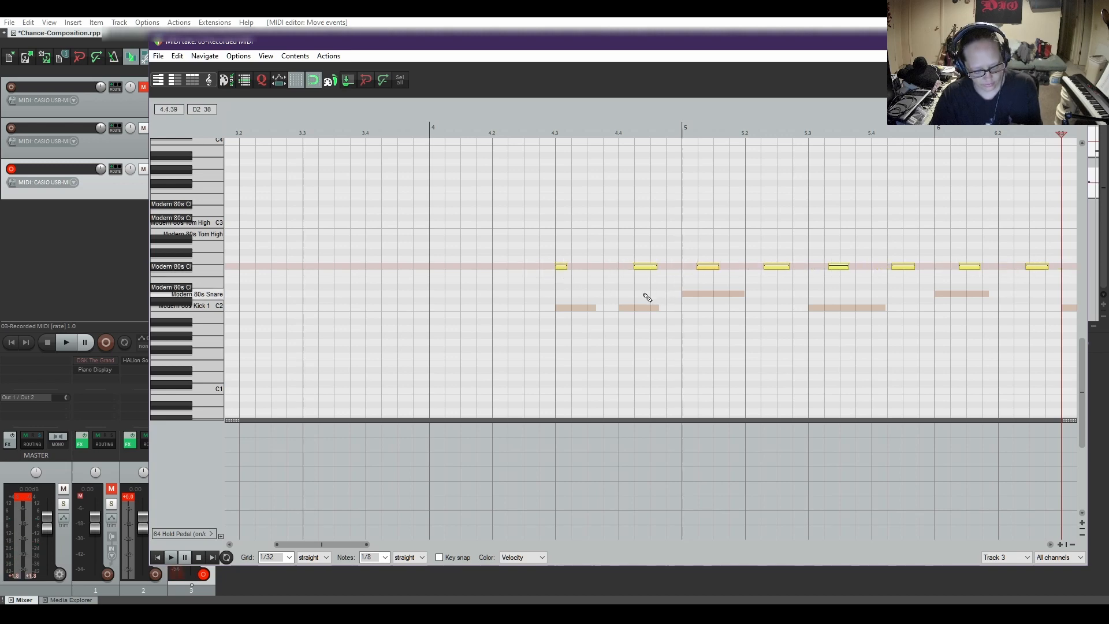
Try quantizing the position of all notes to a straight 1/8 grid and close the quantize settings
{"action": "left_click", "coordinate": [262, 81]}
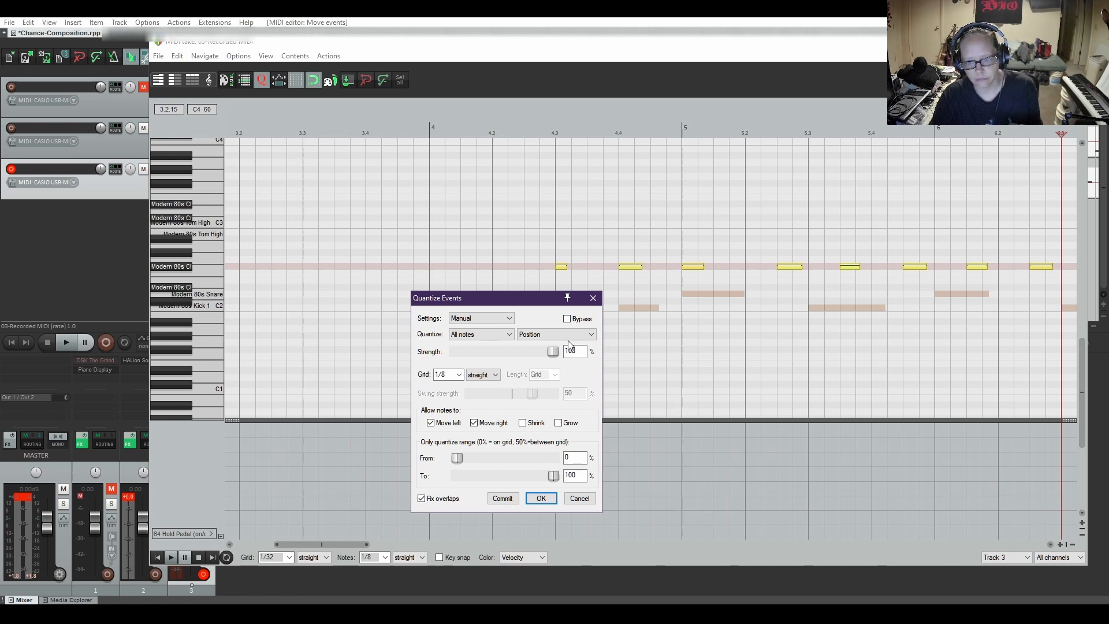
{"action": "left_click", "coordinate": [593, 299]}
Play back the shifted drum part from just before beat 4.3, and stop it
{"action": "left_click", "coordinate": [532, 226]}
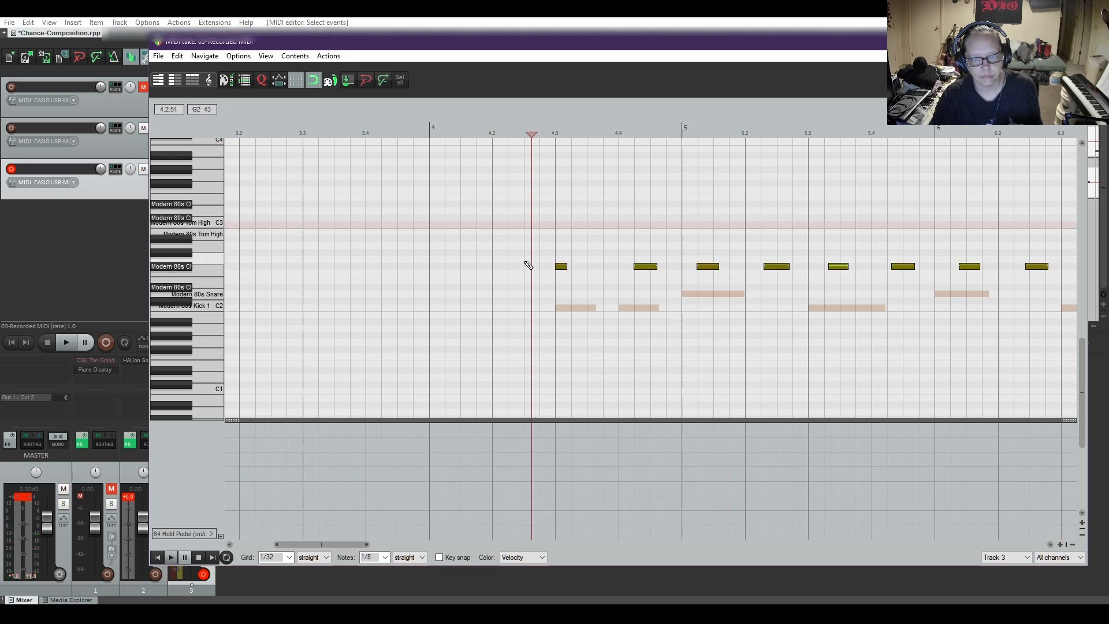
{"action": "key", "text": "space"}
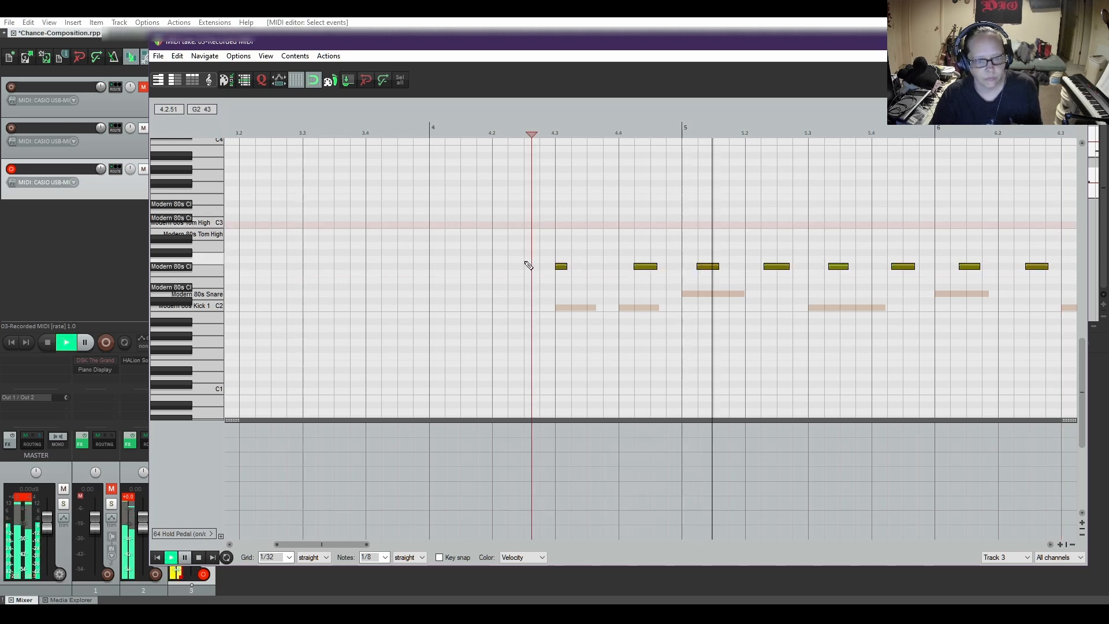
{"action": "key", "text": "space"}
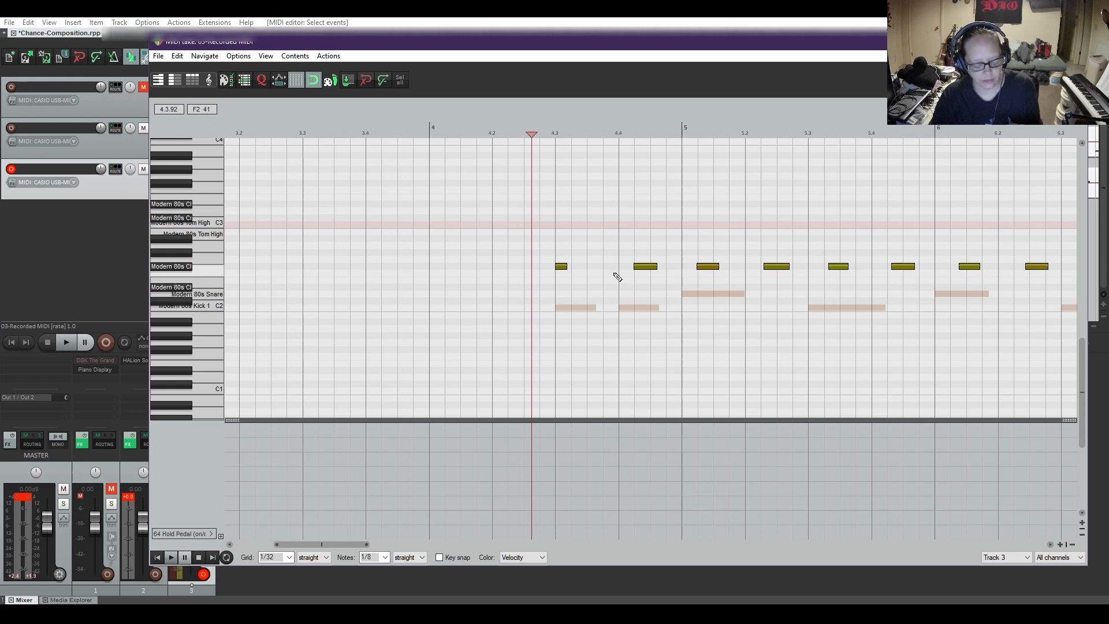
Shift every drum note except the first one earlier so the second note starts on beat 4.4
{"action": "key", "text": "ctrl+a"}
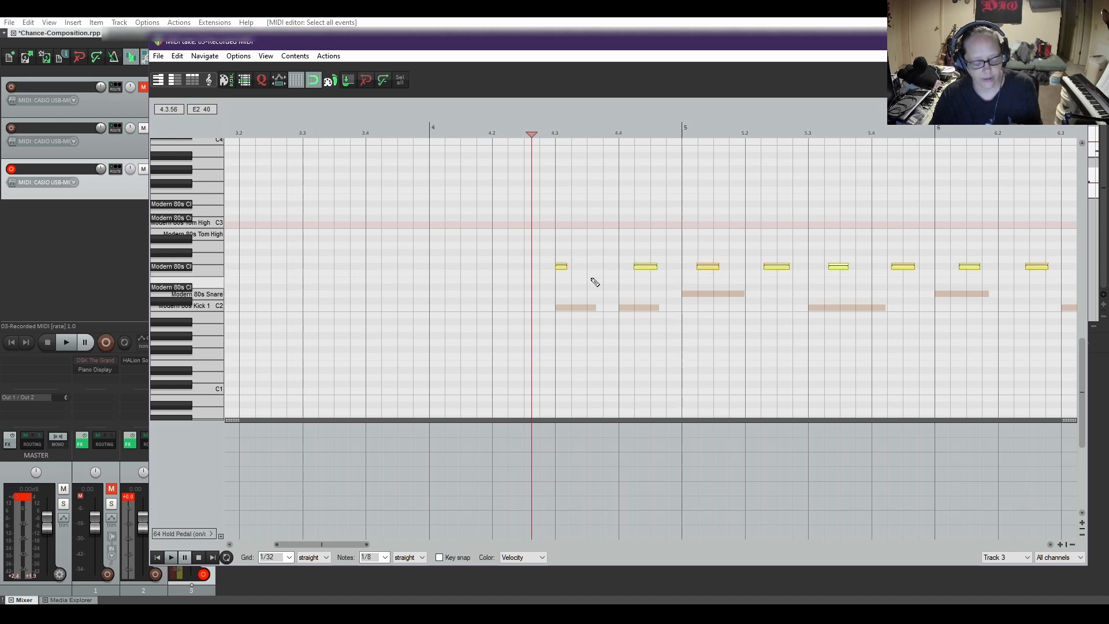
{"action": "left_click", "coordinate": [564, 269]}
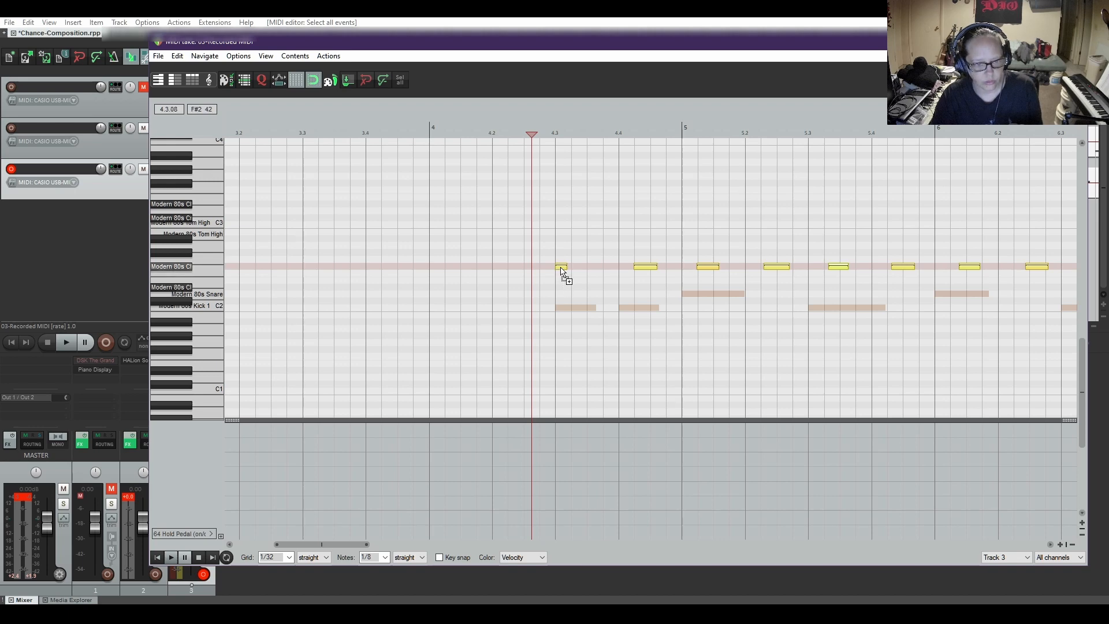
{"action": "left_click", "coordinate": [561, 271]}
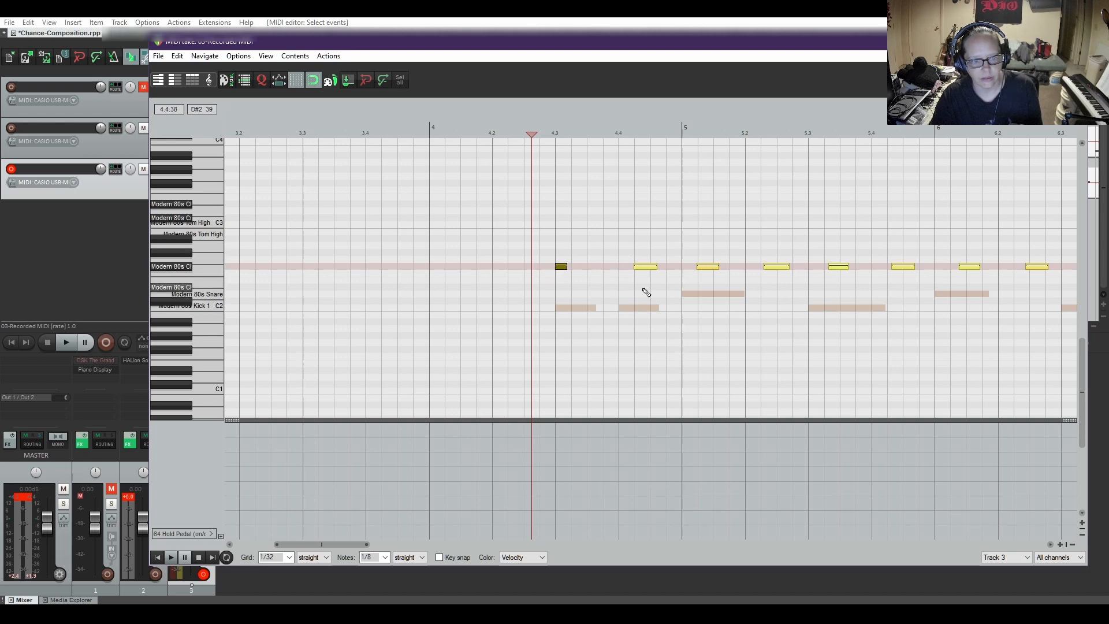
{"action": "left_click_drag", "start_coordinate": [653, 271], "coordinate": [637, 272]}
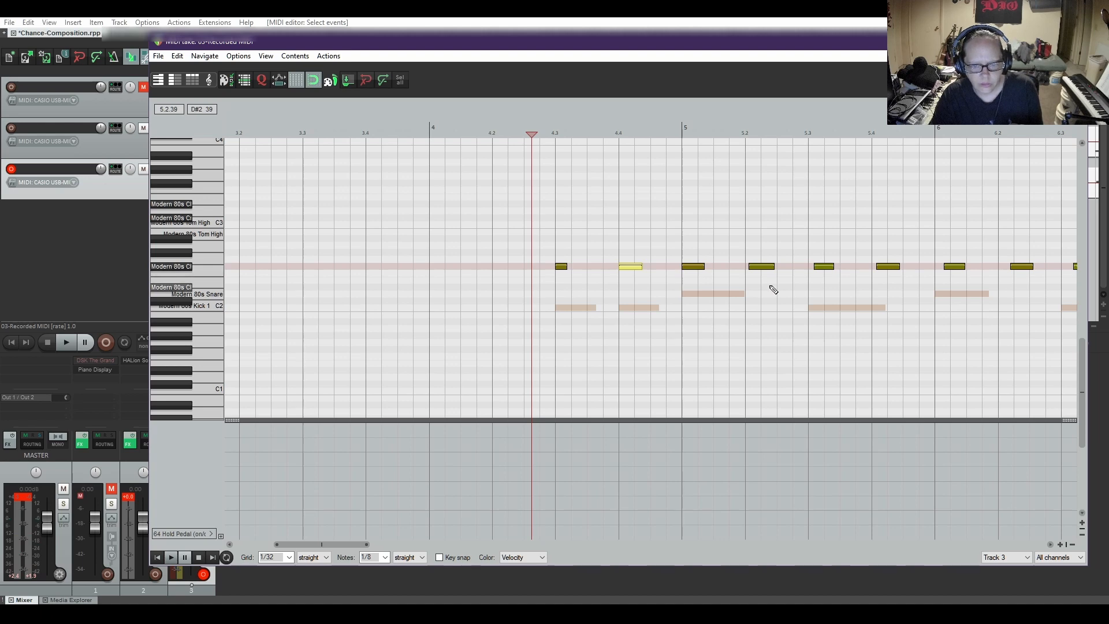
Move the second and third drum notes of bar 5 earlier onto beats 5.2 and 5.3
{"action": "left_click", "coordinate": [760, 272]}
{"action": "left_click", "coordinate": [760, 273]}
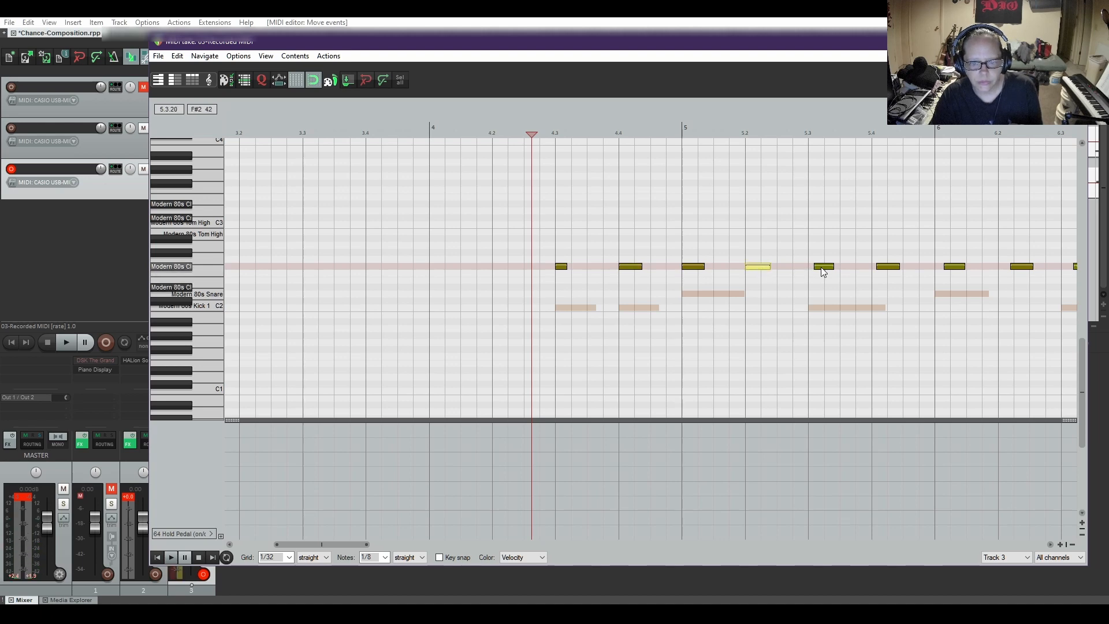
{"action": "left_click", "coordinate": [823, 268]}
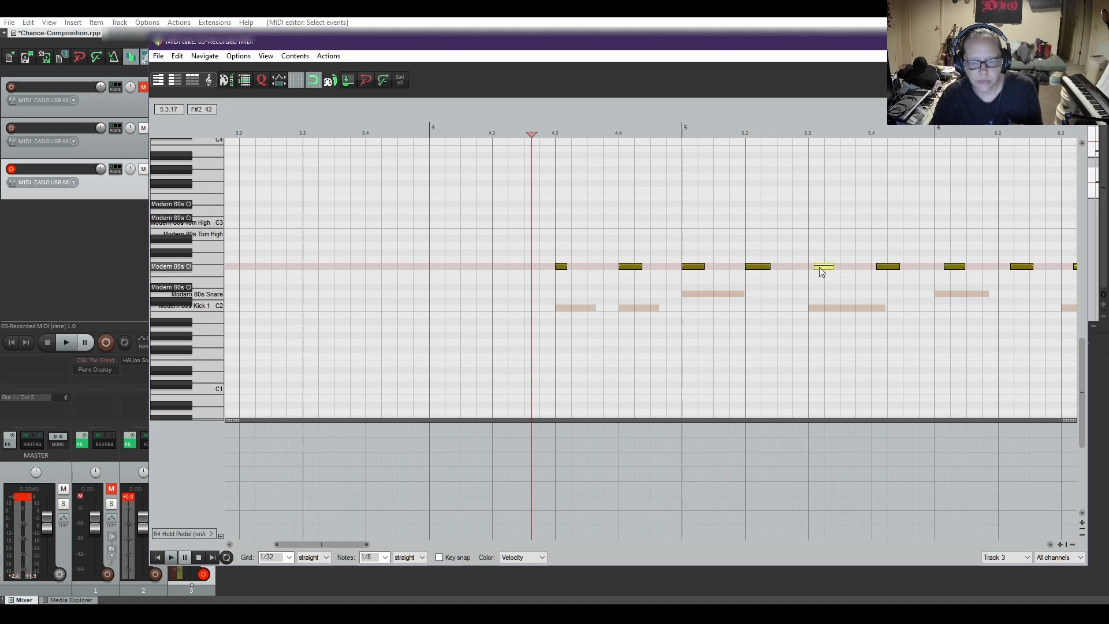
{"action": "left_click", "coordinate": [815, 268]}
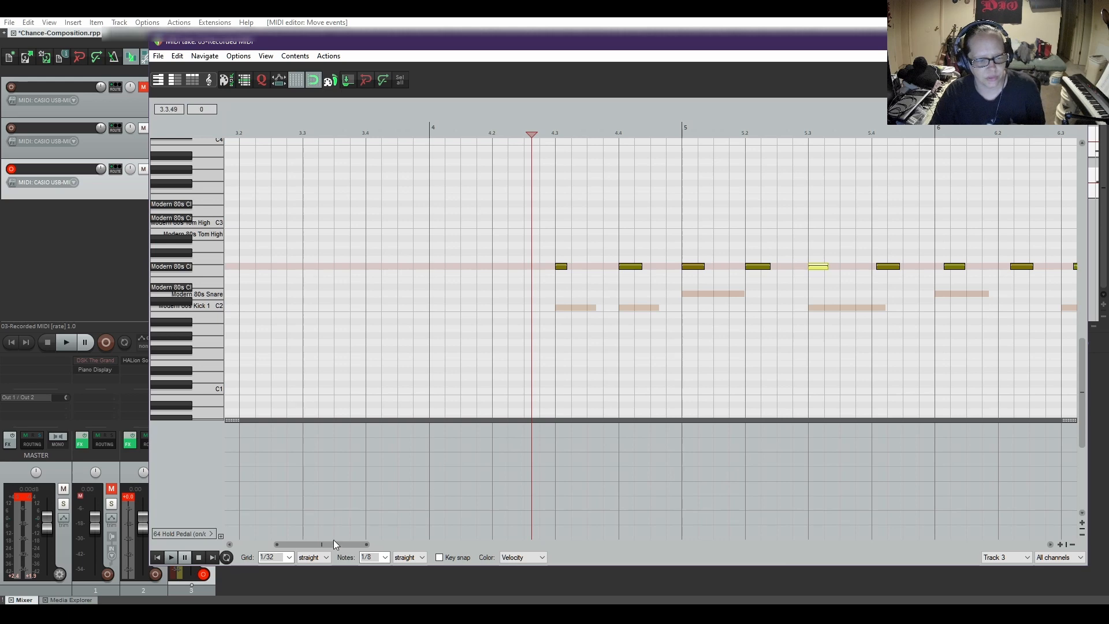
Move the drum notes just after 5.4, 6.1 and 6.2 earlier so each one starts exactly on its beat
{"action": "left_click_drag", "start_coordinate": [338, 548], "coordinate": [373, 544]}
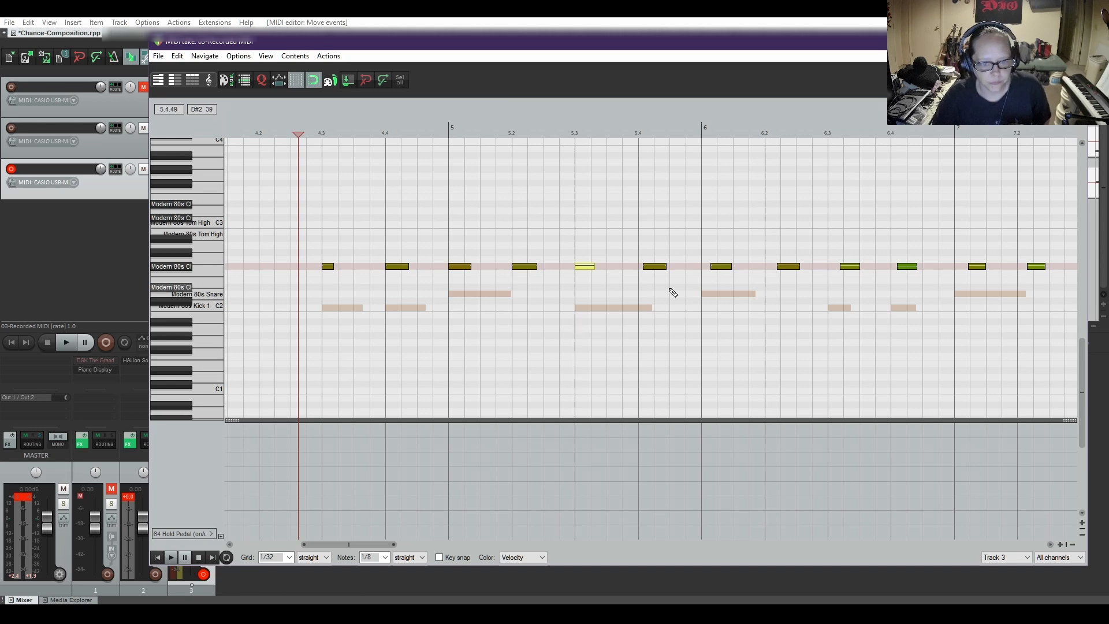
{"action": "left_click", "coordinate": [656, 268]}
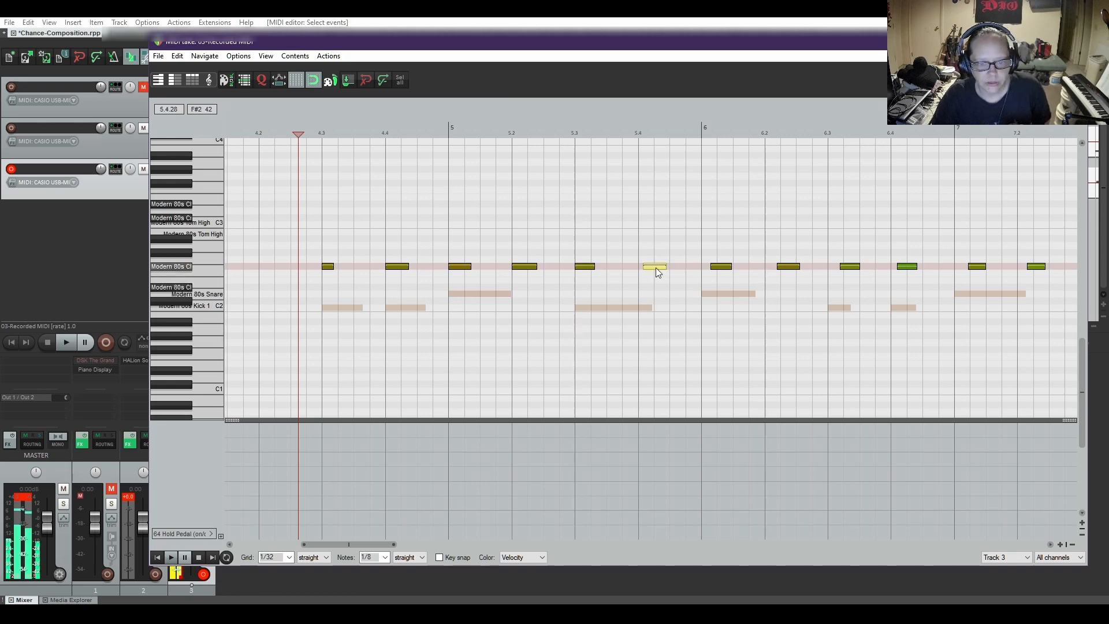
{"action": "left_click", "coordinate": [725, 269]}
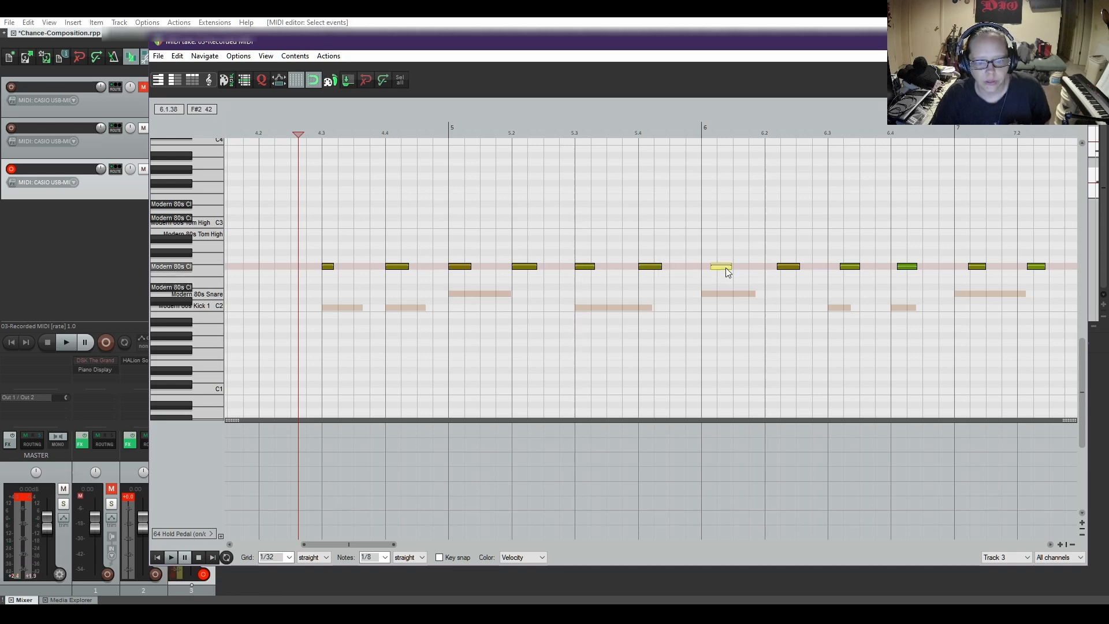
{"action": "left_click_drag", "start_coordinate": [725, 268], "coordinate": [709, 269]}
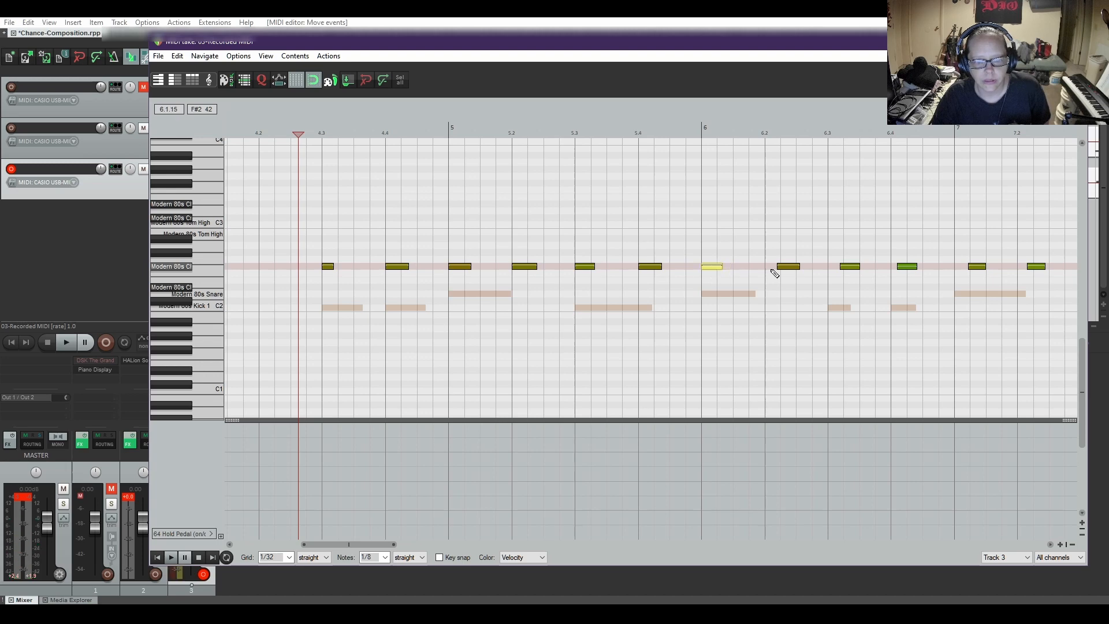
{"action": "left_click_drag", "start_coordinate": [788, 267], "coordinate": [770, 267]}
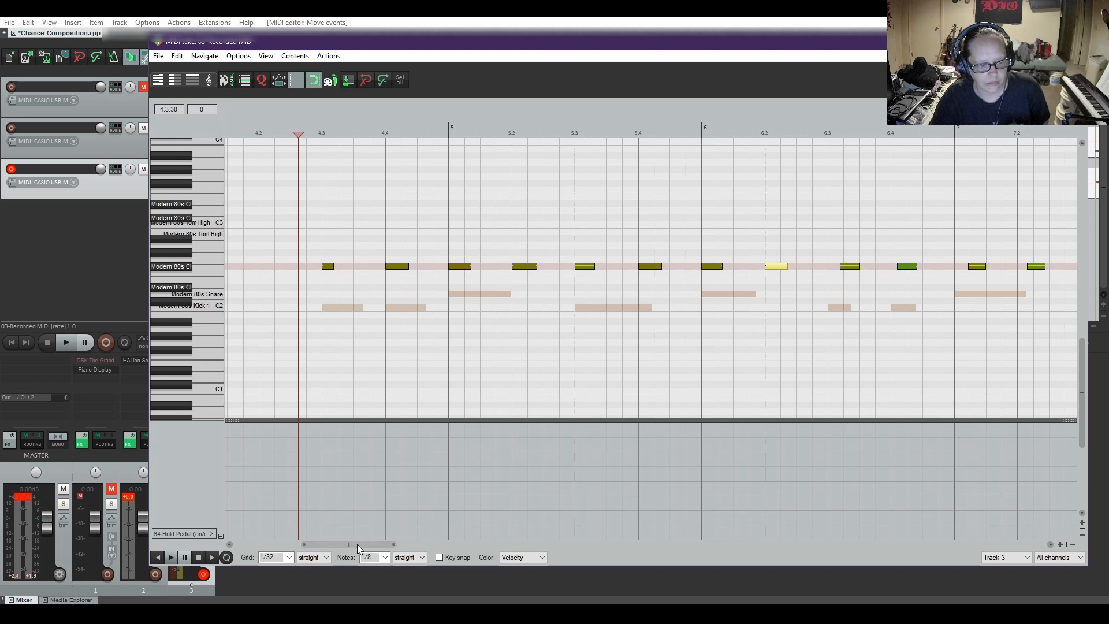
Shift the visible drum notes from 6.3 onward earlier so the first starts on 6.3, and move the following note onto beat 6.4
{"action": "left_click_drag", "start_coordinate": [357, 544], "coordinate": [393, 547]}
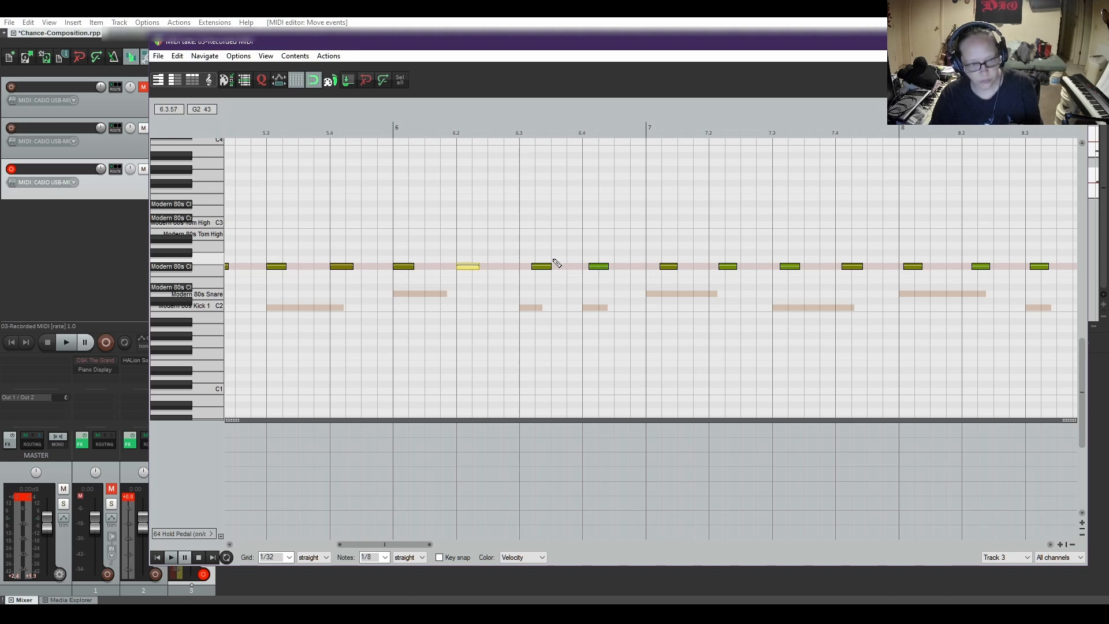
{"action": "left_click_drag", "start_coordinate": [531, 234], "coordinate": [1050, 279]}
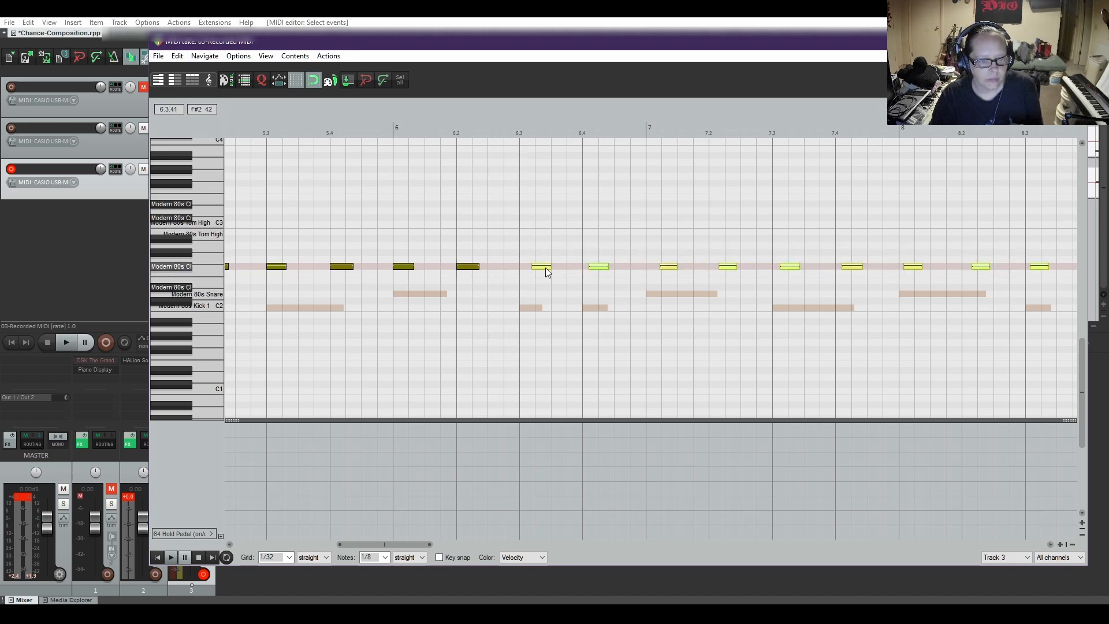
{"action": "left_click_drag", "start_coordinate": [545, 268], "coordinate": [535, 271]}
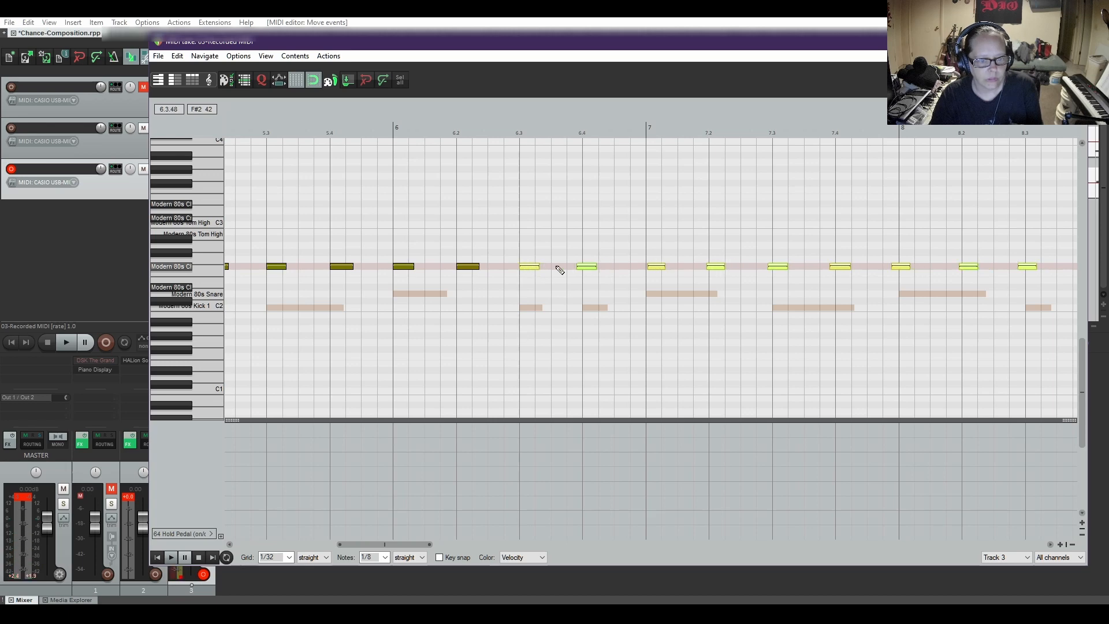
{"action": "left_click", "coordinate": [583, 287]}
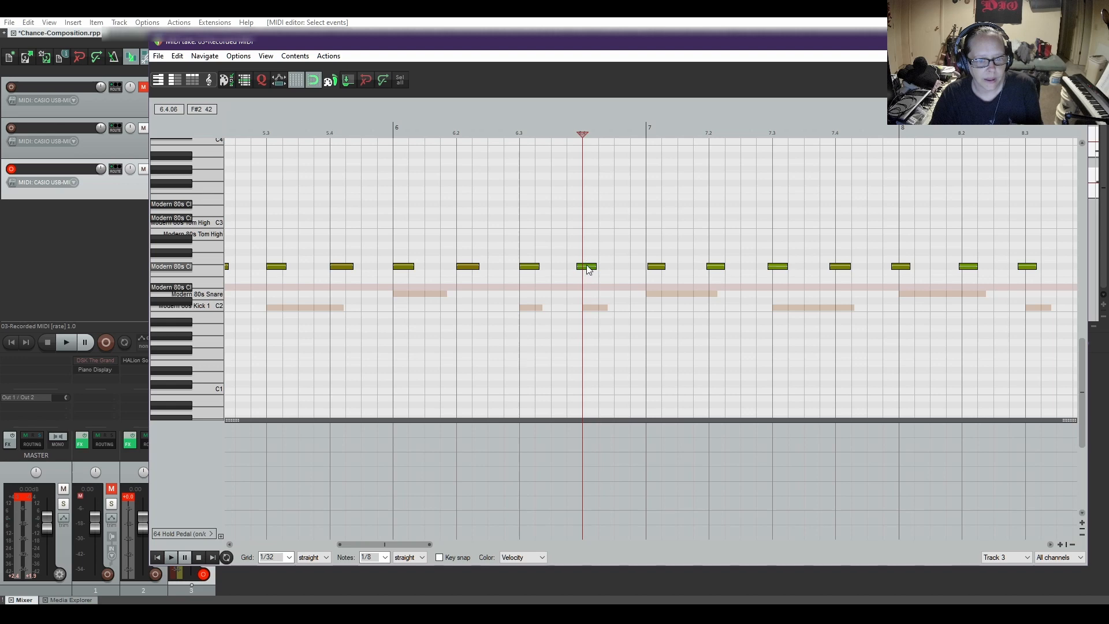
{"action": "left_click_drag", "start_coordinate": [587, 267], "coordinate": [593, 267]}
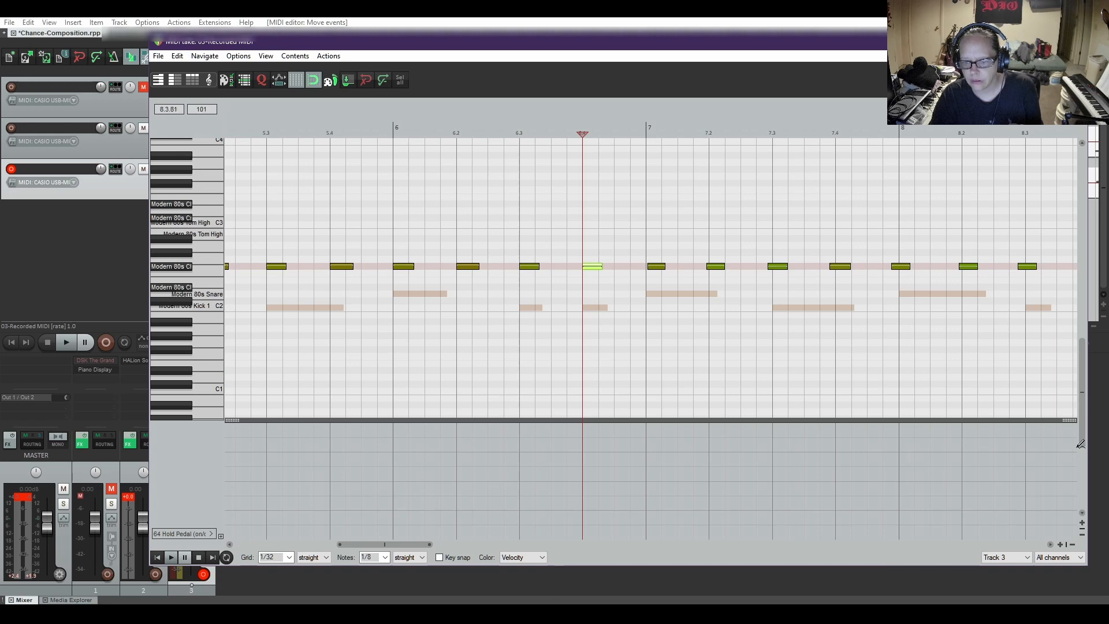
Align the four drum notes of bar 7 individually with beats 7.1, 7.2, 7.3 and 7.4
{"action": "left_click_drag", "start_coordinate": [1084, 444], "coordinate": [1093, 436]}
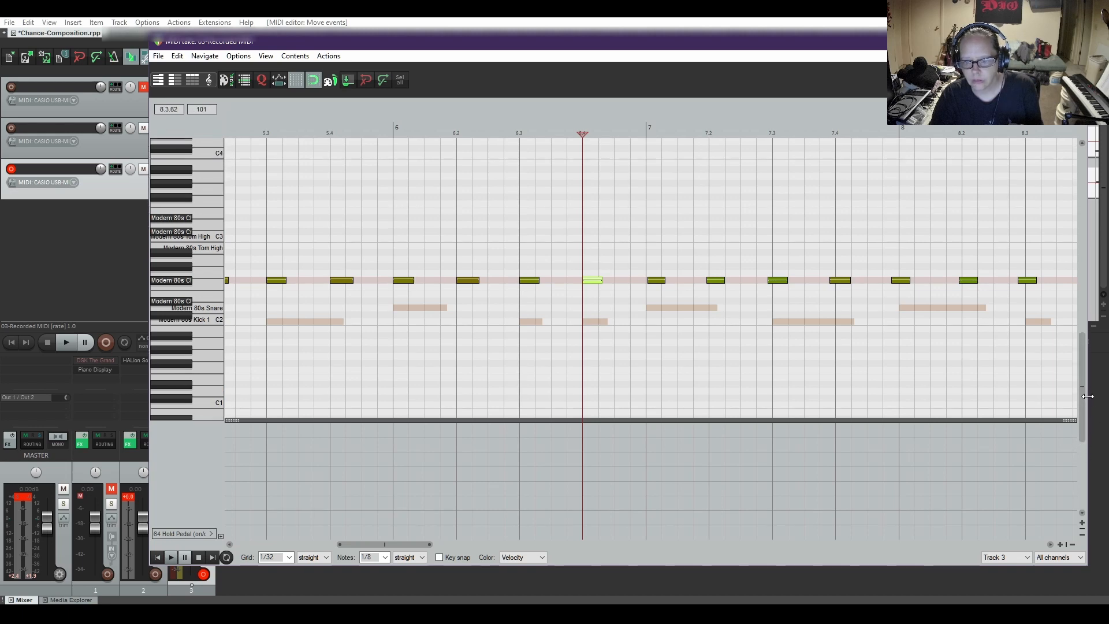
{"action": "left_click_drag", "start_coordinate": [1085, 390], "coordinate": [1085, 387]}
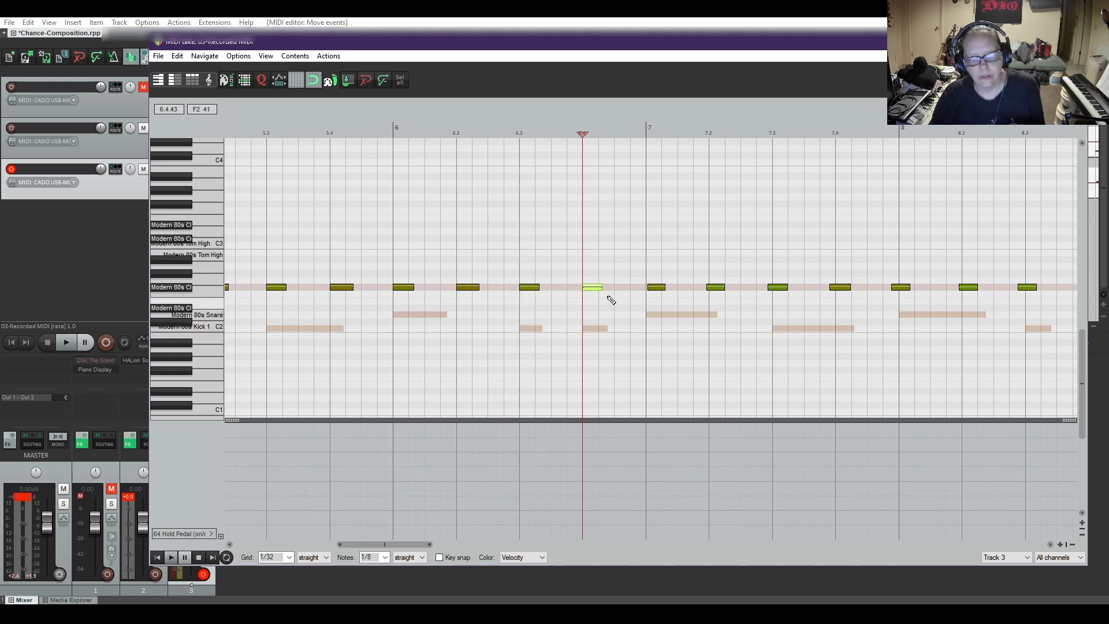
{"action": "left_click", "coordinate": [658, 289]}
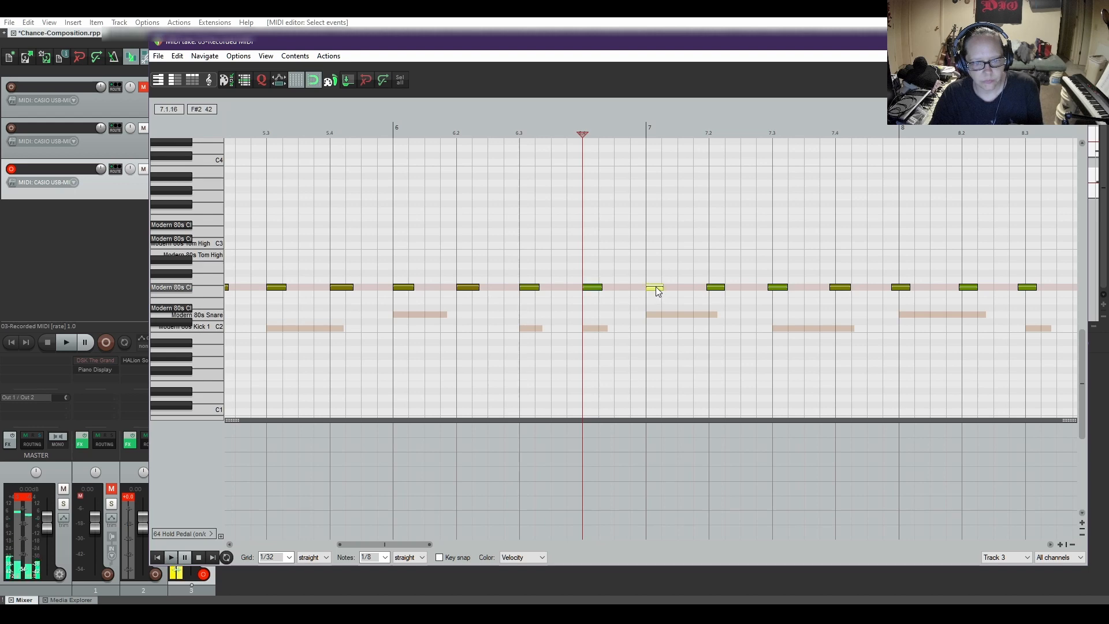
{"action": "left_click", "coordinate": [714, 289]}
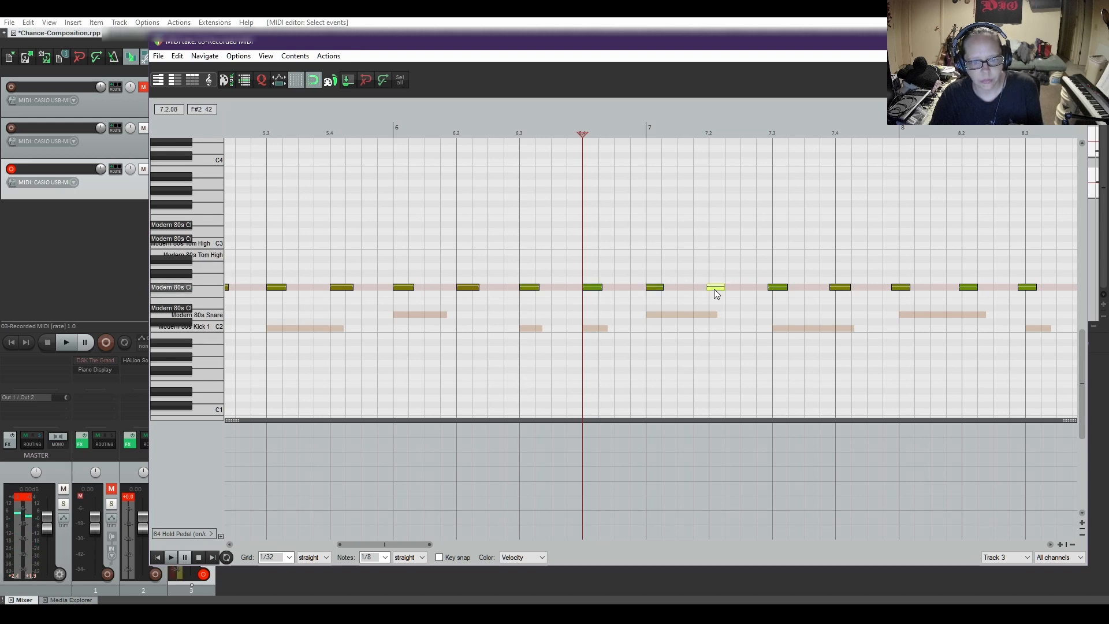
{"action": "left_click", "coordinate": [778, 289]}
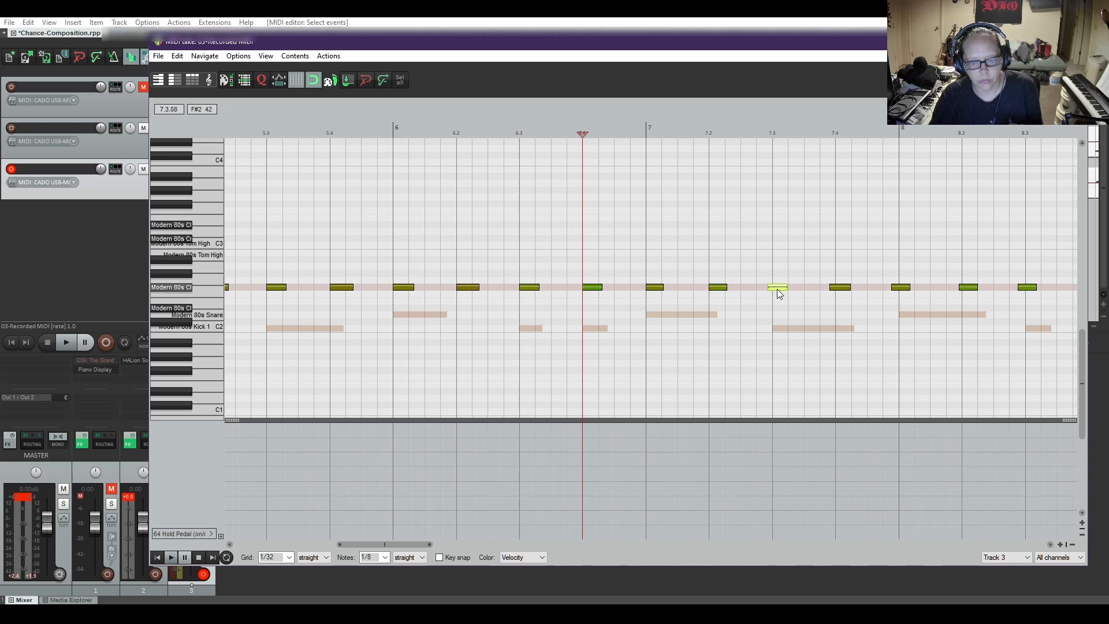
{"action": "left_click", "coordinate": [780, 288]}
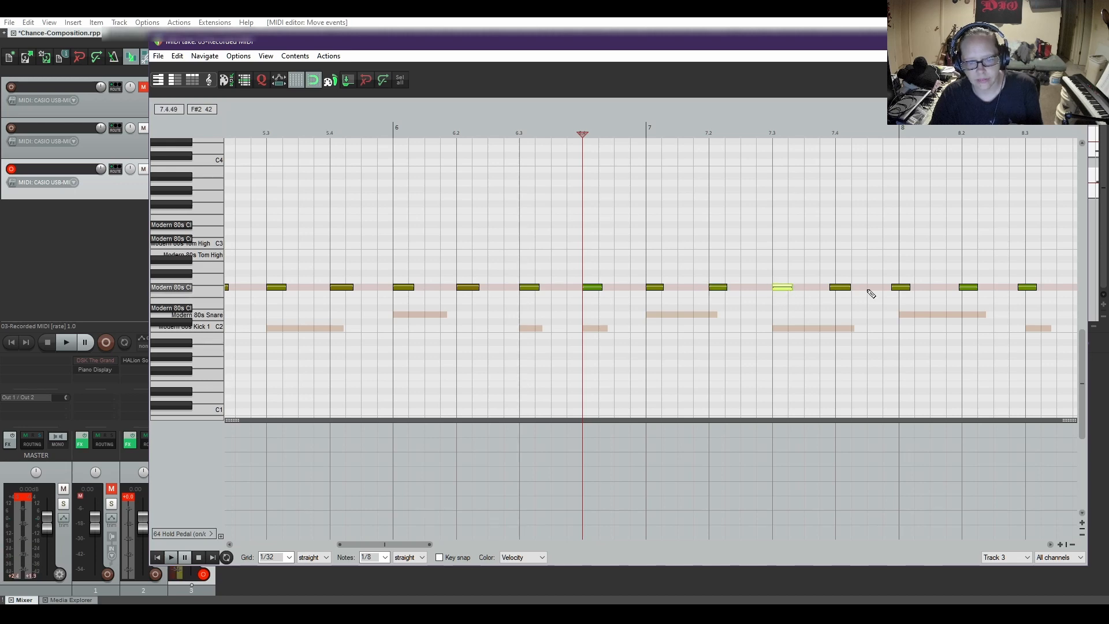
{"action": "left_click", "coordinate": [848, 288]}
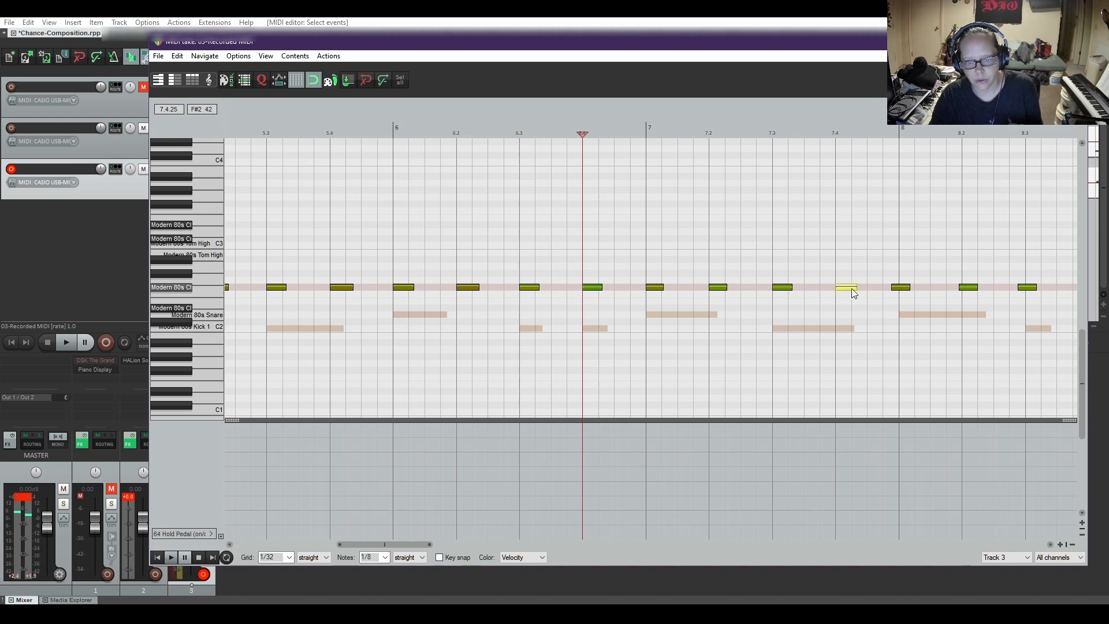
{"action": "left_click", "coordinate": [852, 289]}
Align the first three drum notes of bar 8 with beats 8.1, 8.2 and 8.3
{"action": "left_click_drag", "start_coordinate": [902, 293], "coordinate": [903, 289]}
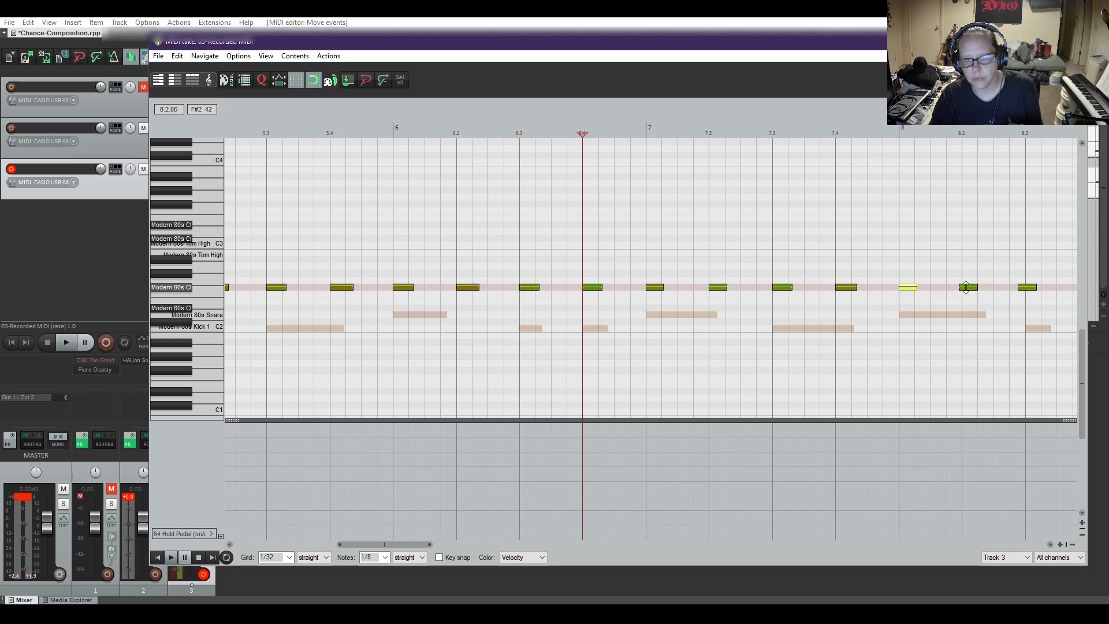
{"action": "left_click_drag", "start_coordinate": [973, 287], "coordinate": [1035, 289]}
{"action": "left_click", "coordinate": [1029, 288]}
Shift the drum notes from 8.4 through 11.3 together so the first starts on 8.4, and move the following note onto bar 9
{"action": "mouse_move", "coordinate": [406, 545]}
{"action": "left_mouse_down"}
{"action": "mouse_move", "coordinate": [507, 547]}
{"action": "mouse_move", "coordinate": [497, 546]}
{"action": "left_mouse_up"}
{"action": "left_click_drag", "start_coordinate": [304, 294], "coordinate": [358, 297]}
{"action": "key", "text": "Delete"}
{"action": "mouse_move", "coordinate": [305, 251]}
{"action": "left_mouse_down"}
{"action": "mouse_move", "coordinate": [428, 314]}
{"action": "mouse_move", "coordinate": [1004, 309]}
{"action": "left_mouse_up"}
{"action": "left_click_drag", "start_coordinate": [320, 293], "coordinate": [317, 293]}
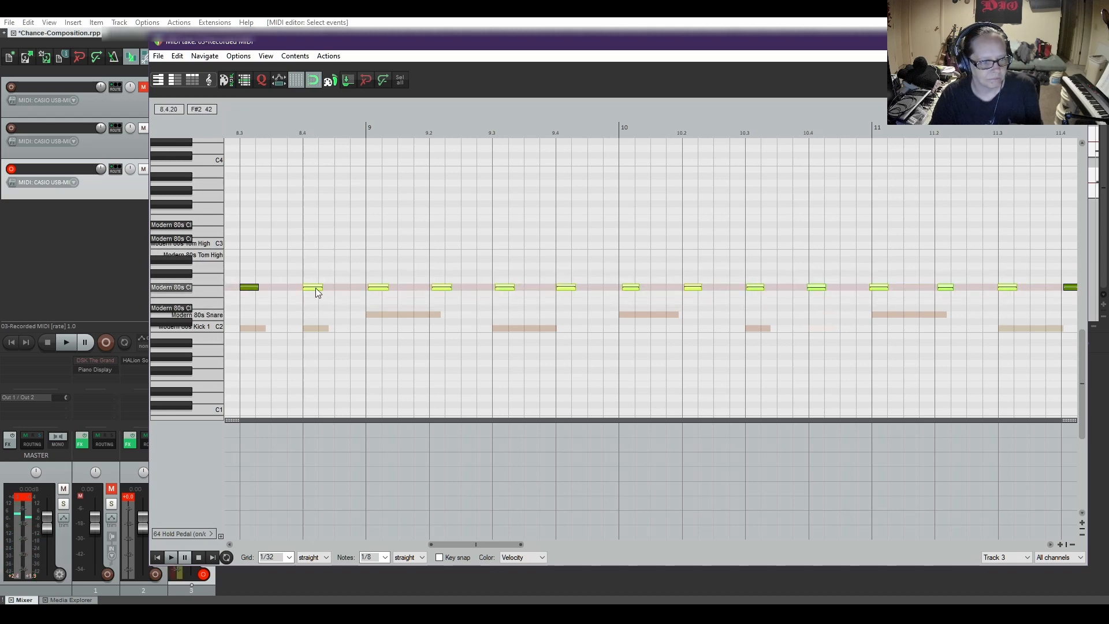
{"action": "left_click", "coordinate": [358, 294]}
{"action": "left_click_drag", "start_coordinate": [384, 289], "coordinate": [381, 290]}
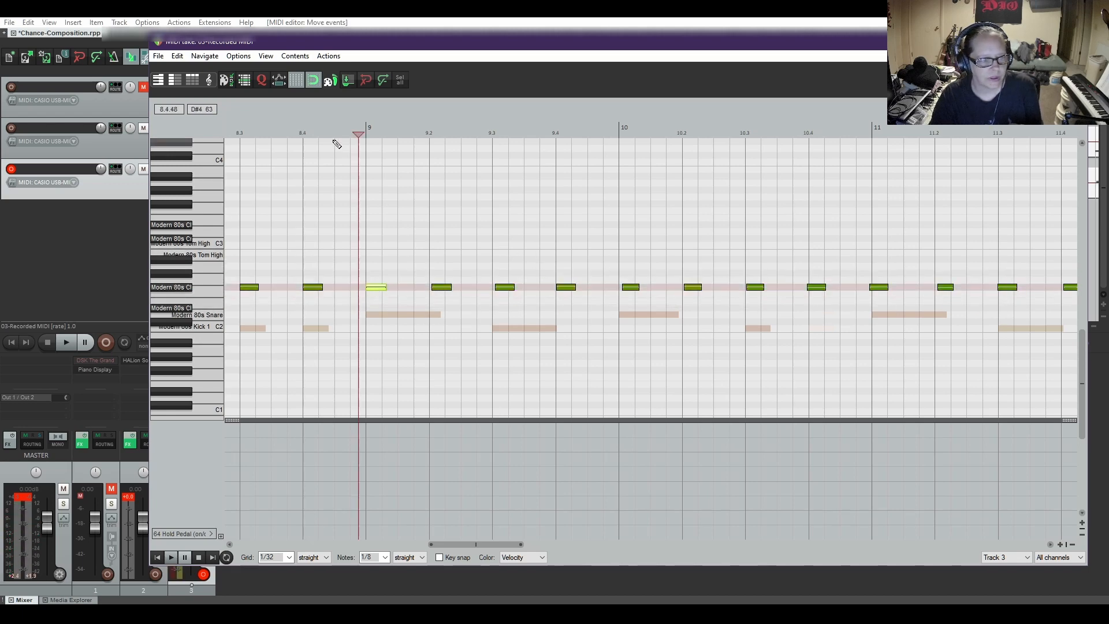
Quantize the position of all notes to a straight 1/8 grid at 100% strength, and delete the last drum note at 28.3
{"action": "left_click", "coordinate": [261, 80]}
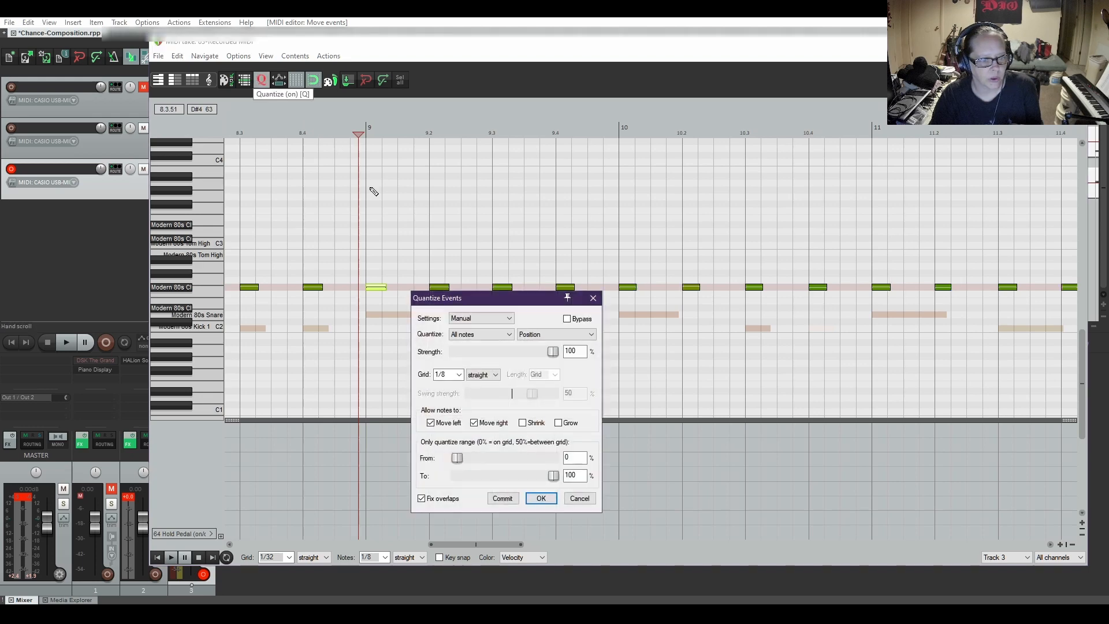
{"action": "mouse_move", "coordinate": [532, 299]}
{"action": "left_mouse_down"}
{"action": "mouse_move", "coordinate": [534, 349]}
{"action": "mouse_move", "coordinate": [557, 349]}
{"action": "mouse_move", "coordinate": [524, 289]}
{"action": "left_mouse_up"}
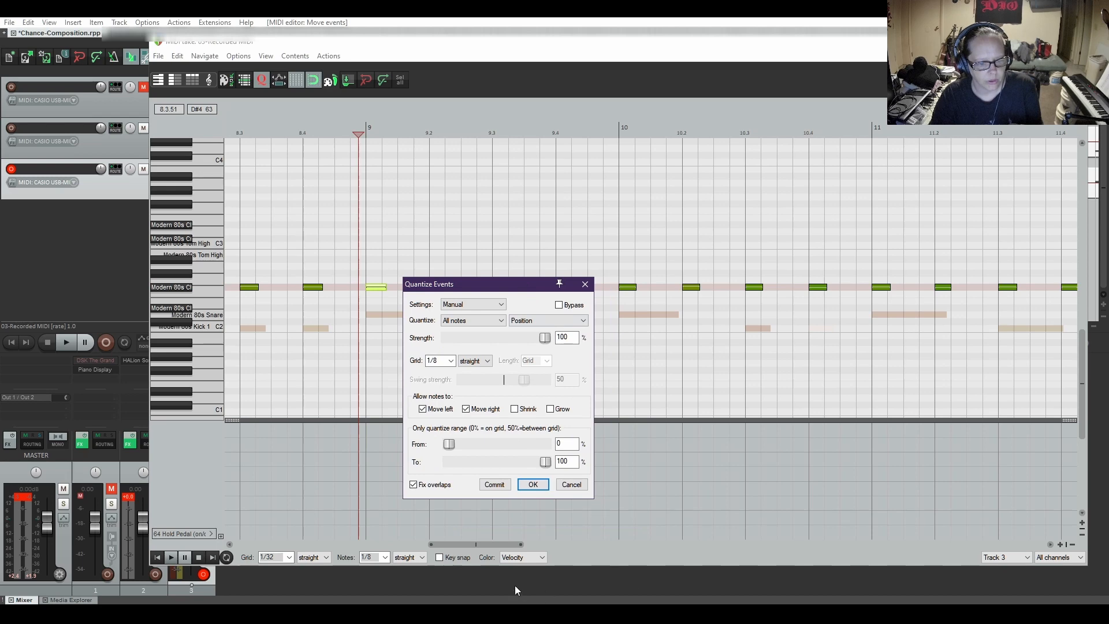
{"action": "left_click_drag", "start_coordinate": [484, 544], "coordinate": [994, 560]}
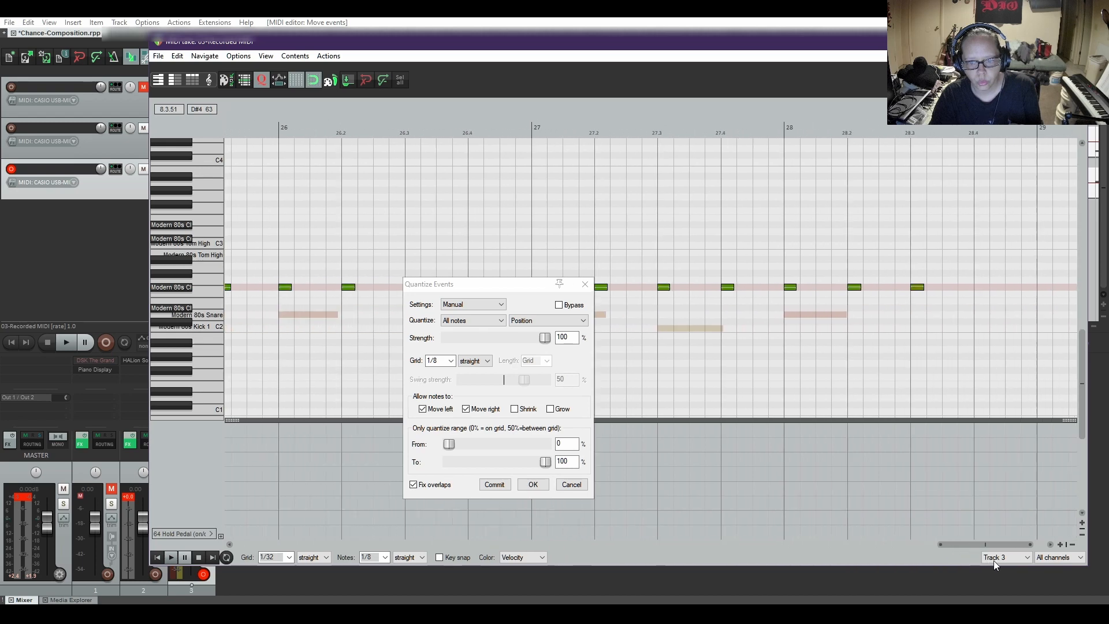
{"action": "double_click", "coordinate": [918, 287]}
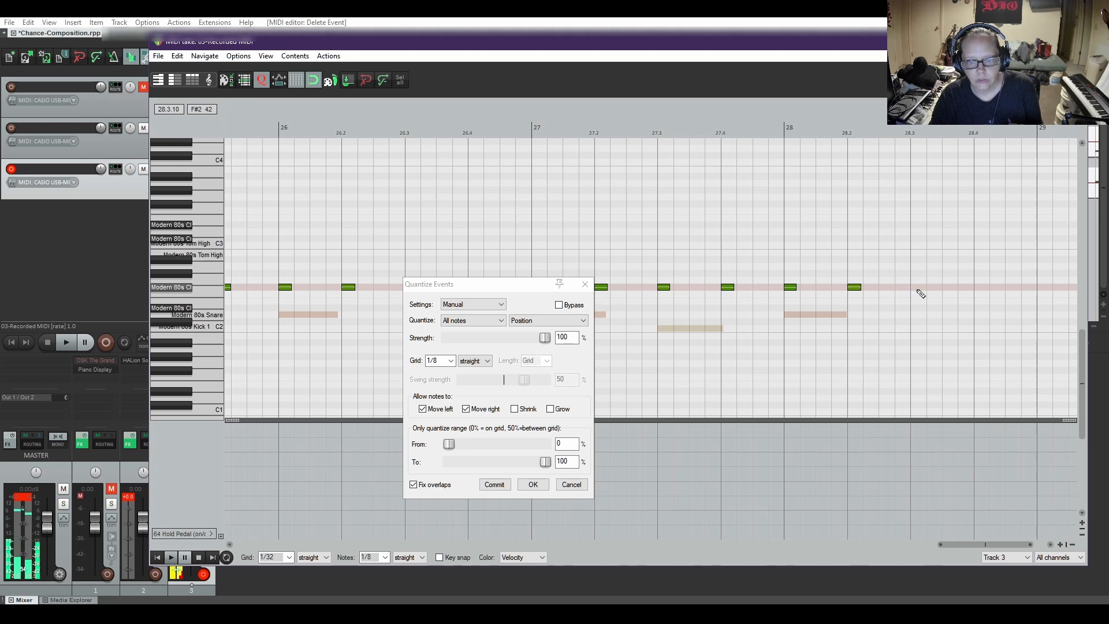
{"action": "left_click", "coordinate": [495, 484]}
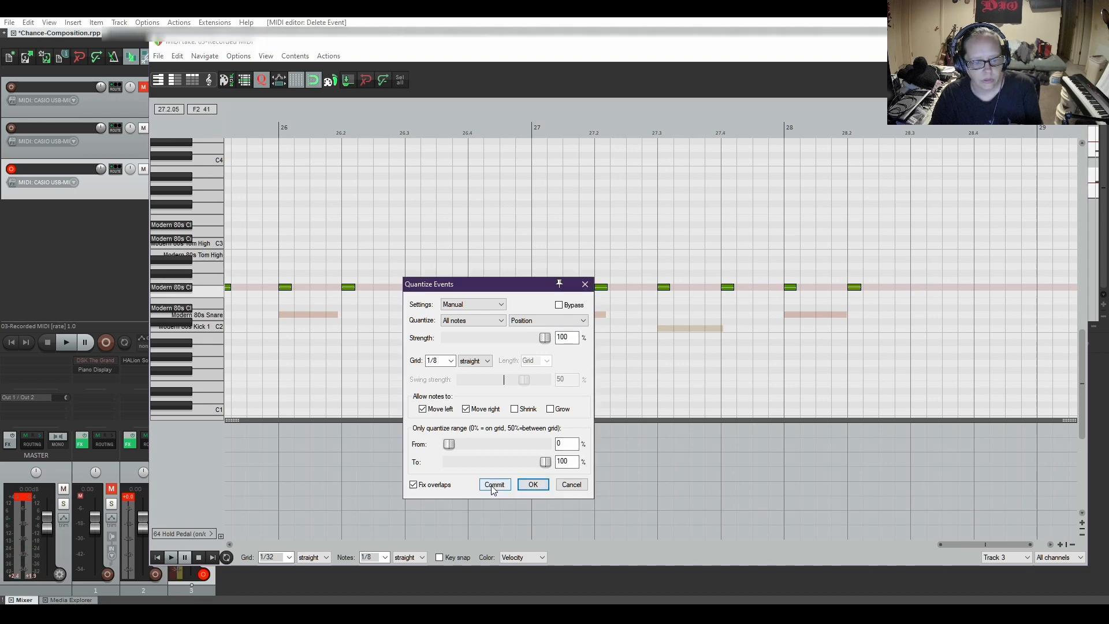
{"action": "left_click", "coordinate": [533, 484]}
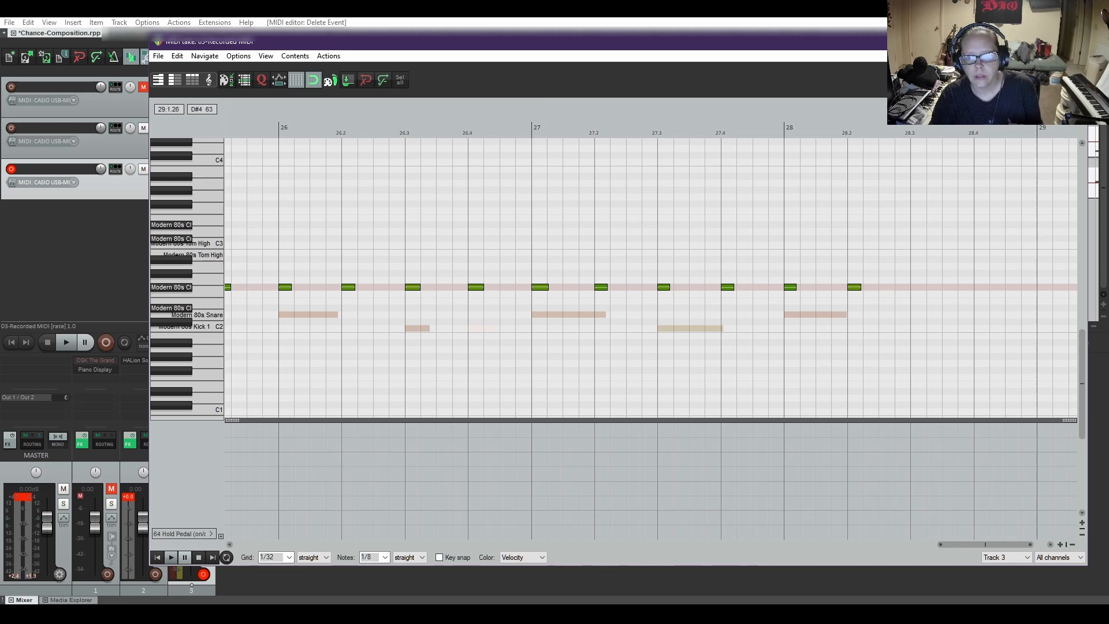
Close the MIDI editor, play the arrangement from 4.1.00 to hear the drum parts together, and stop playback
{"action": "left_click", "coordinate": [1074, 41]}
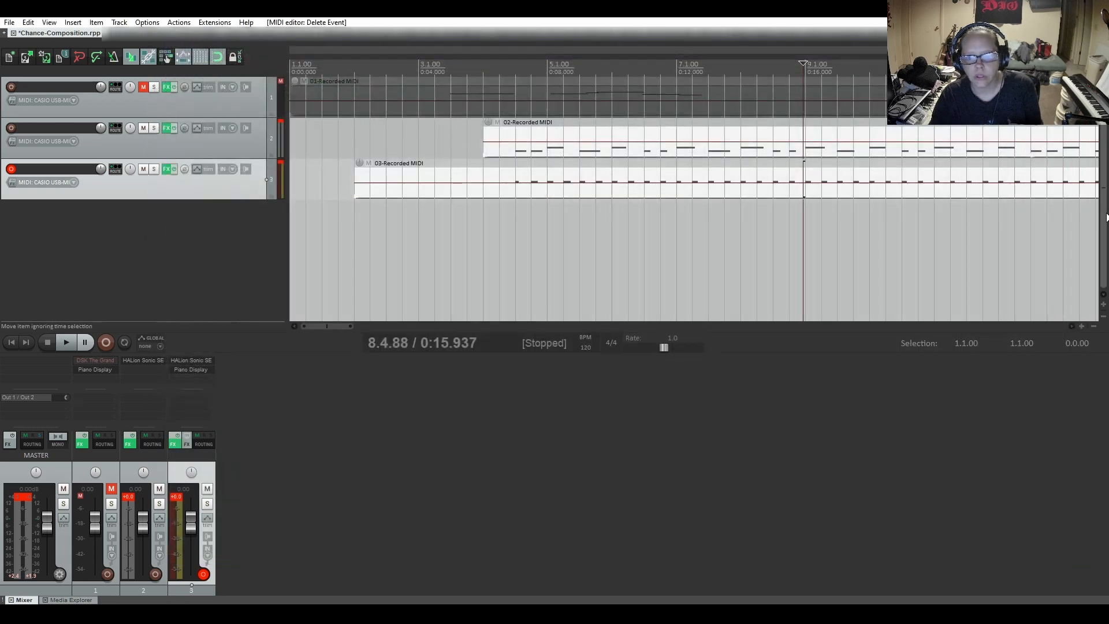
{"action": "left_click", "coordinate": [483, 133]}
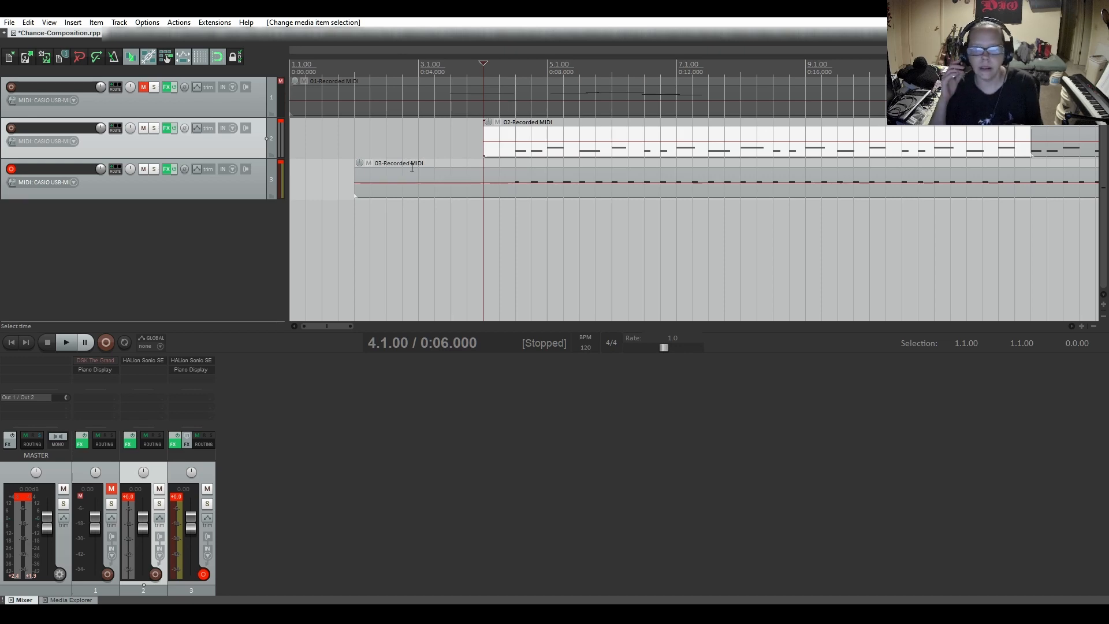
{"action": "key", "text": "space"}
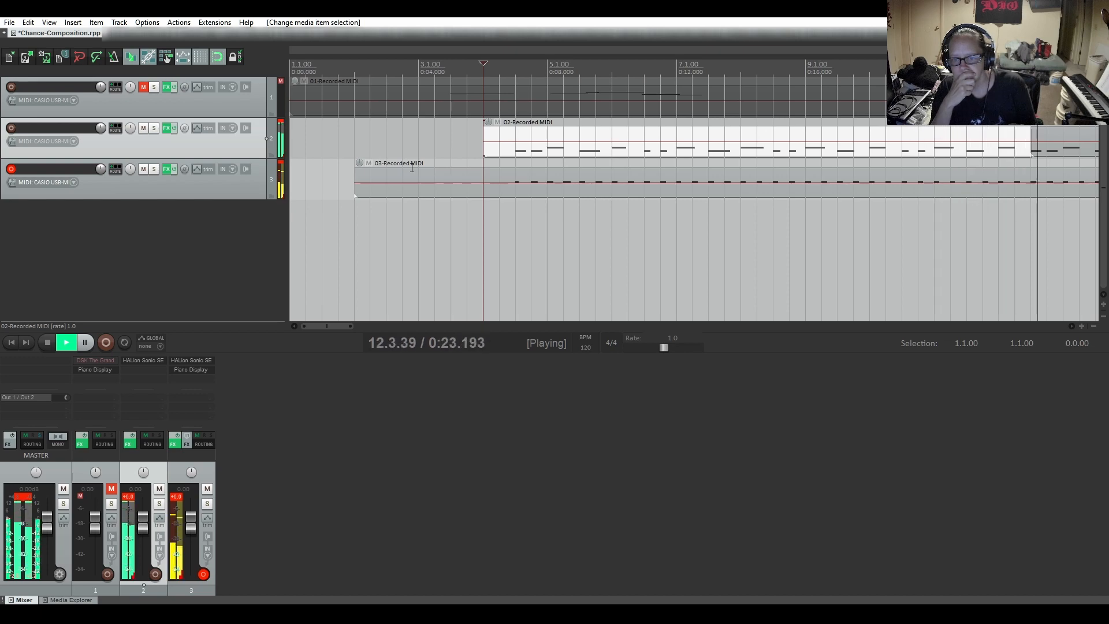
{"action": "key", "text": "space"}
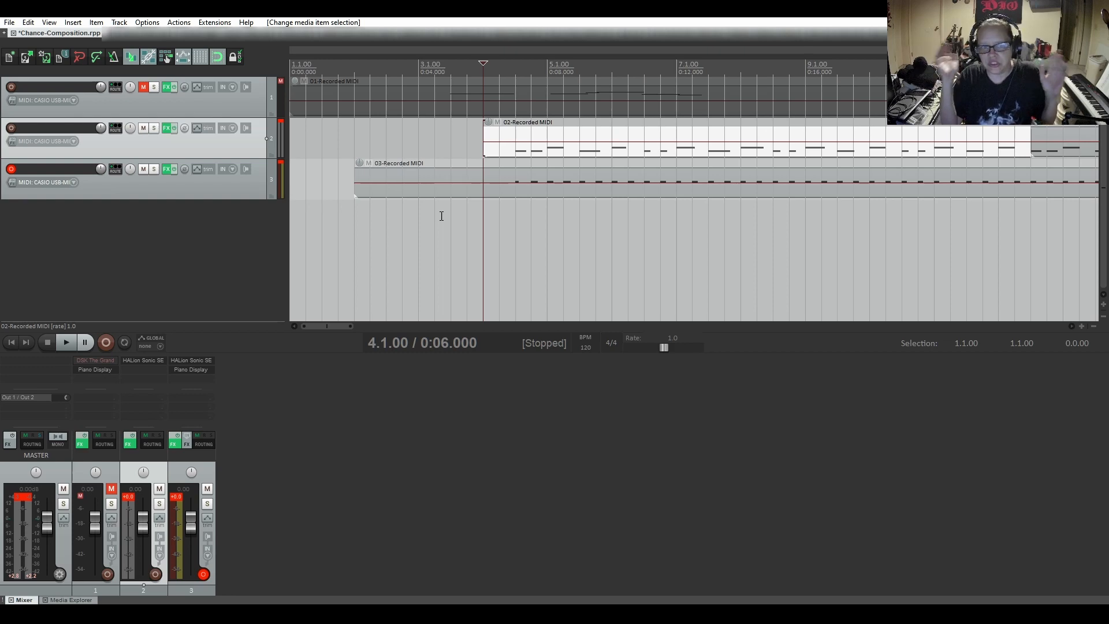
Disarm recording on track 3 and trim both ends of its MIDI item to match track 2's part, starting at 4.1.00
{"action": "left_click", "coordinate": [11, 169]}
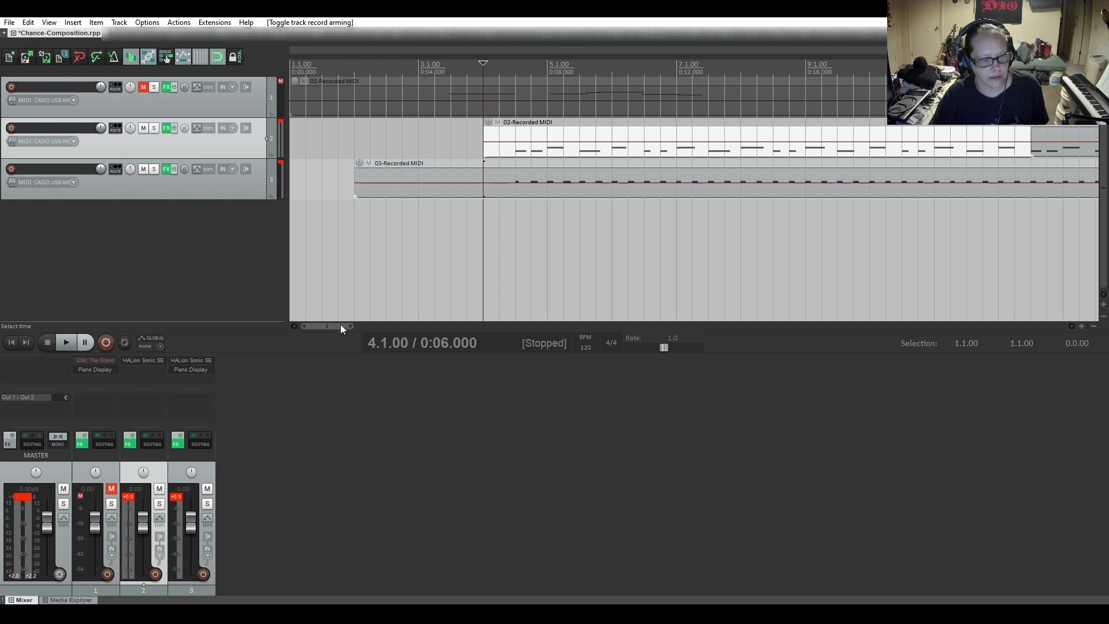
{"action": "left_click_drag", "start_coordinate": [341, 328], "coordinate": [427, 332]}
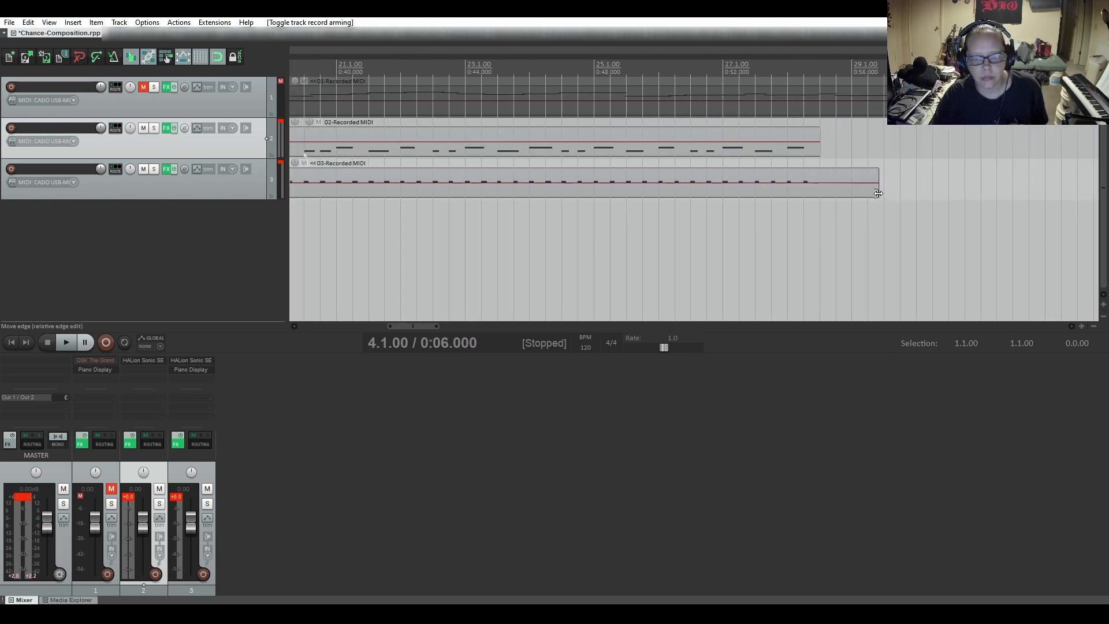
{"action": "left_click_drag", "start_coordinate": [878, 194], "coordinate": [821, 194]}
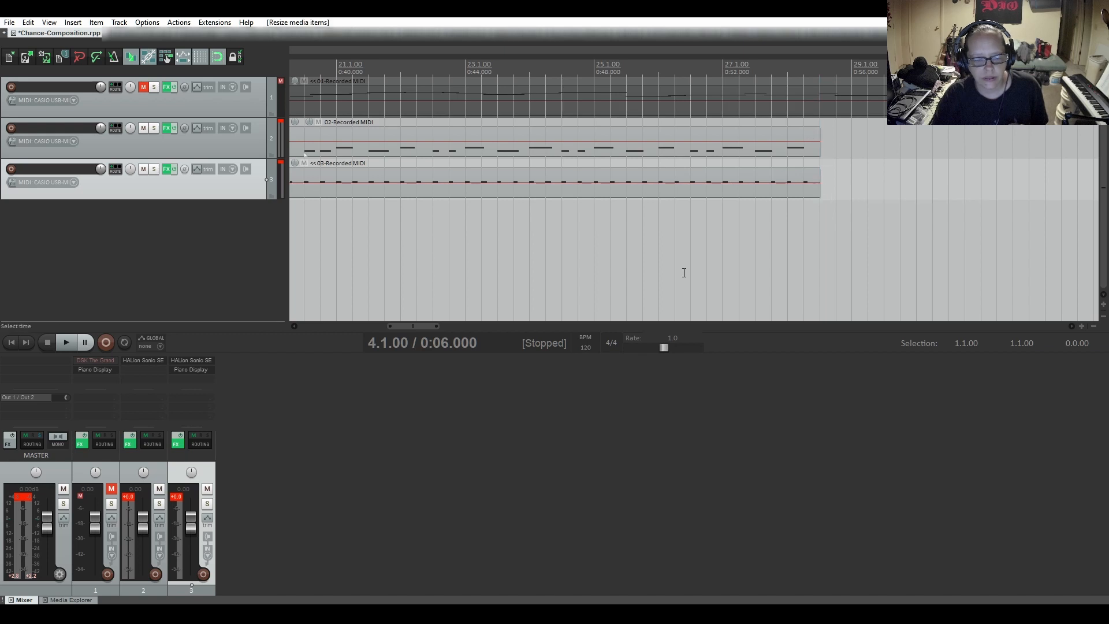
{"action": "left_click_drag", "start_coordinate": [422, 328], "coordinate": [338, 326]}
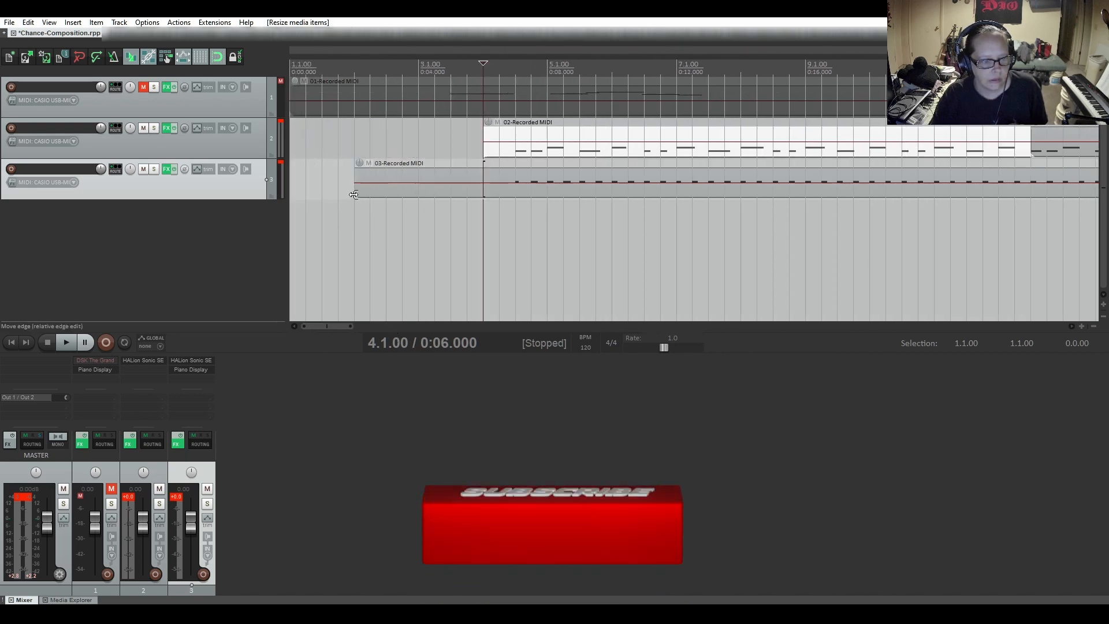
{"action": "left_click_drag", "start_coordinate": [354, 195], "coordinate": [484, 196]}
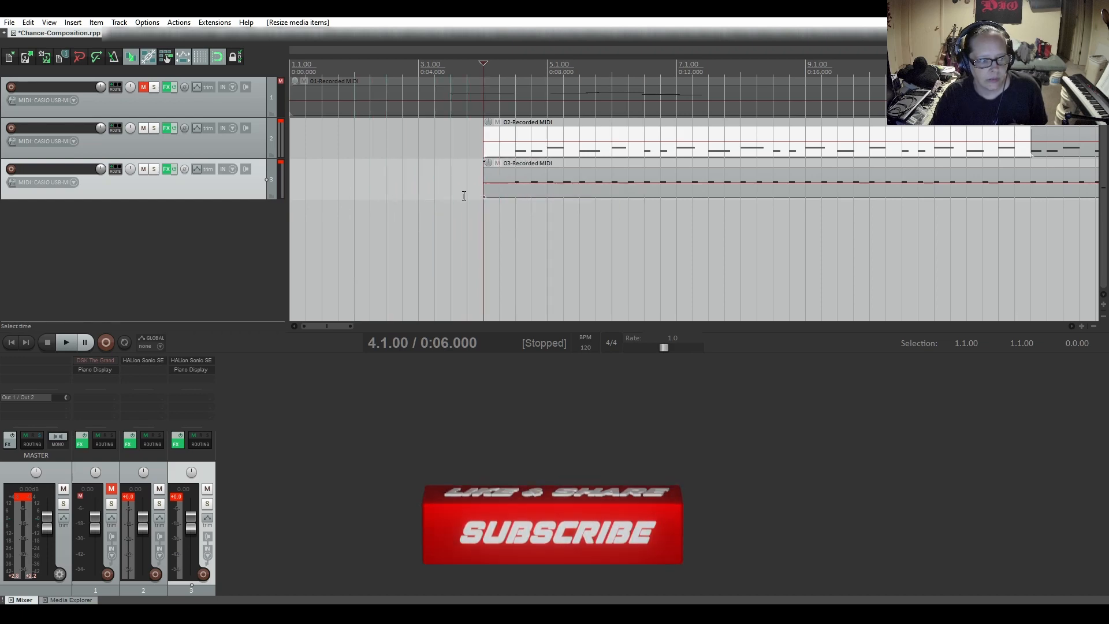
Add a new empty track 4 below track 3
{"action": "double_click", "coordinate": [101, 216]}
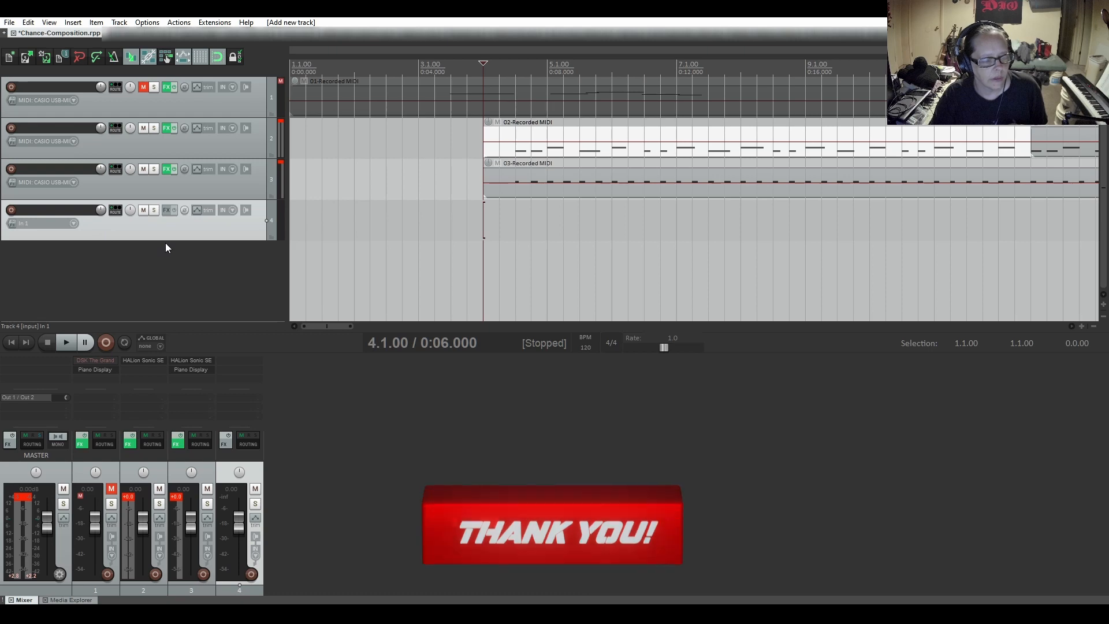
{"action": "left_click", "coordinate": [168, 211]}
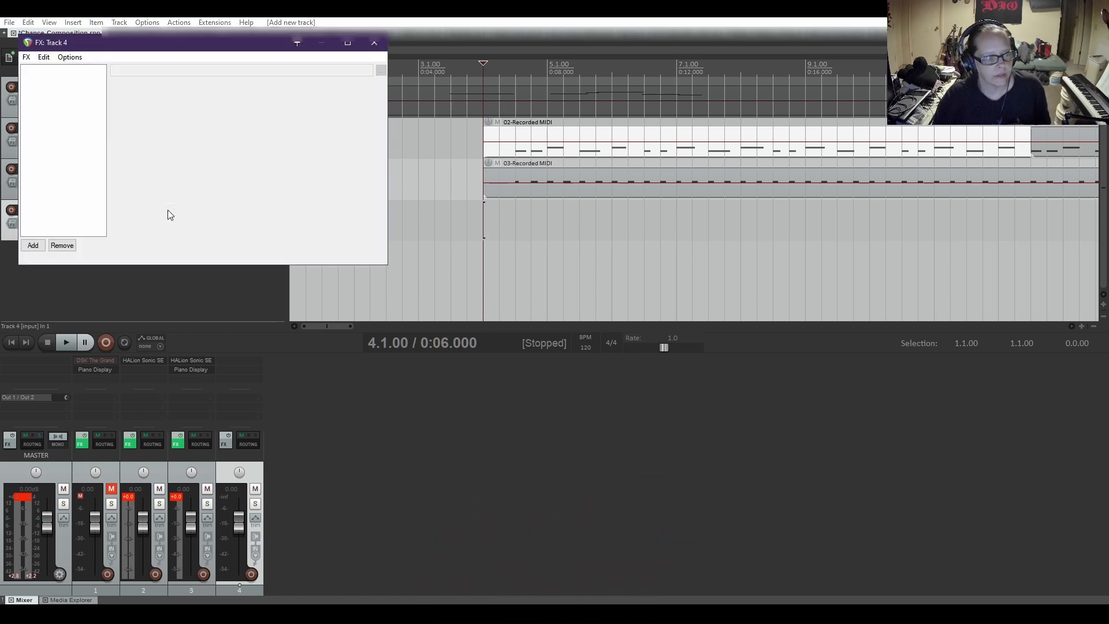
{"action": "left_click", "coordinate": [32, 246]}
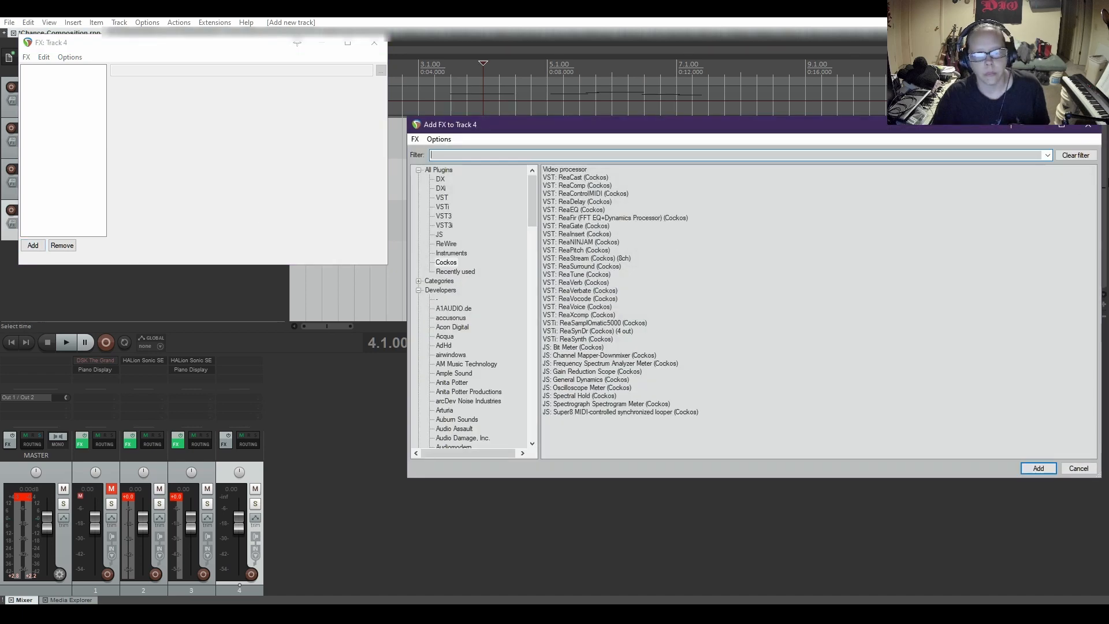
{"action": "left_click", "coordinate": [1088, 126]}
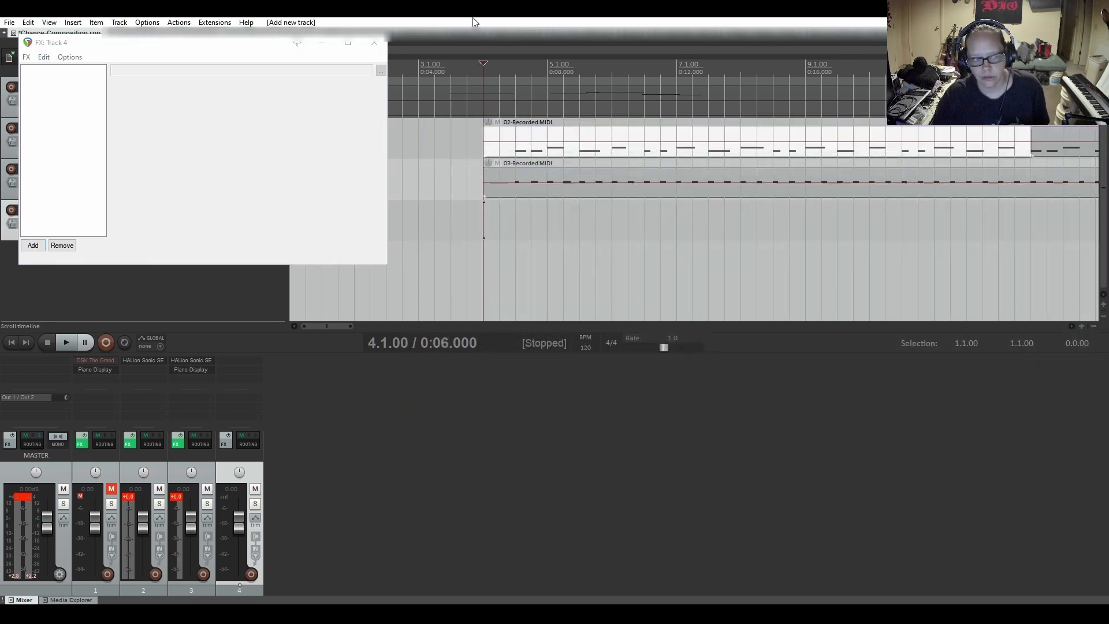
{"action": "left_click", "coordinate": [375, 43]}
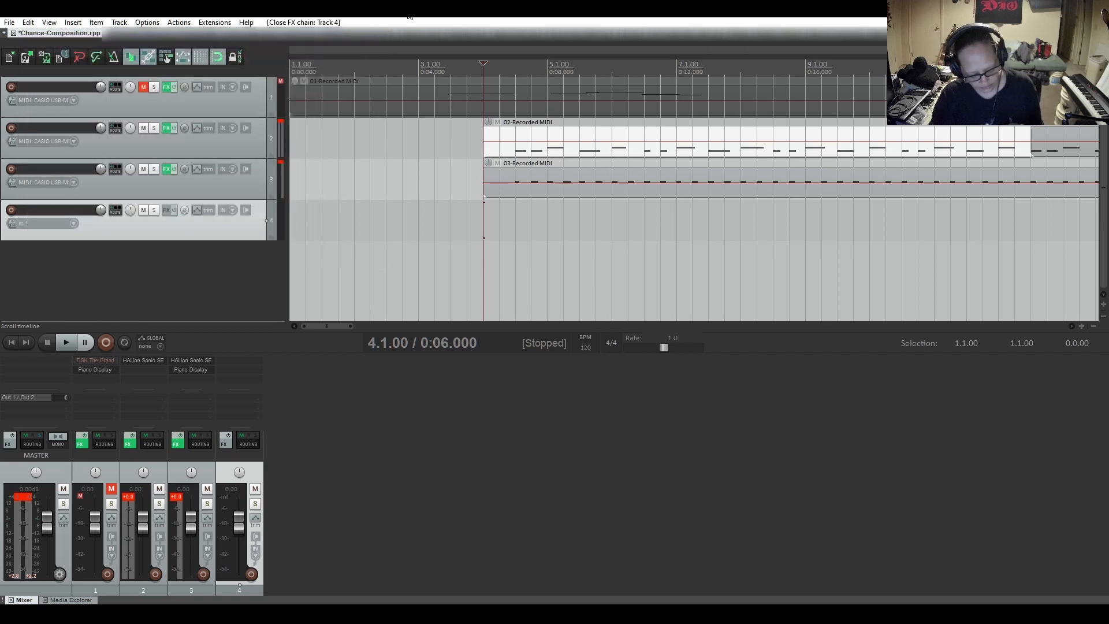
Save the project and load the Synth1 VSTi (x86) instrument from the Synth plug-in folder onto track 4
{"action": "key", "text": "ctrl+s"}
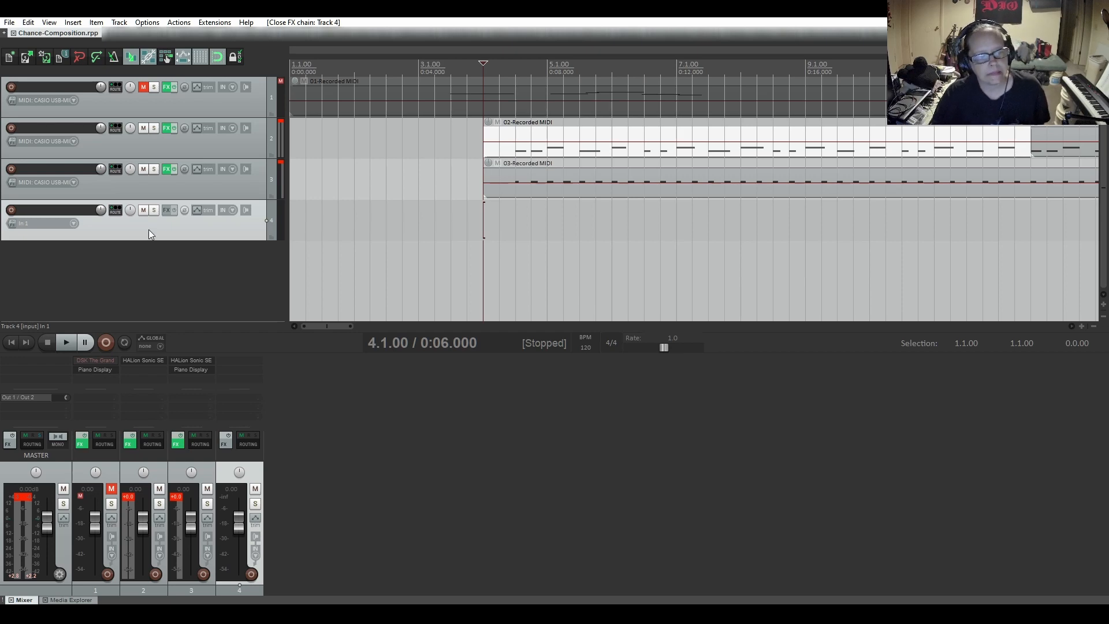
{"action": "left_click", "coordinate": [164, 211]}
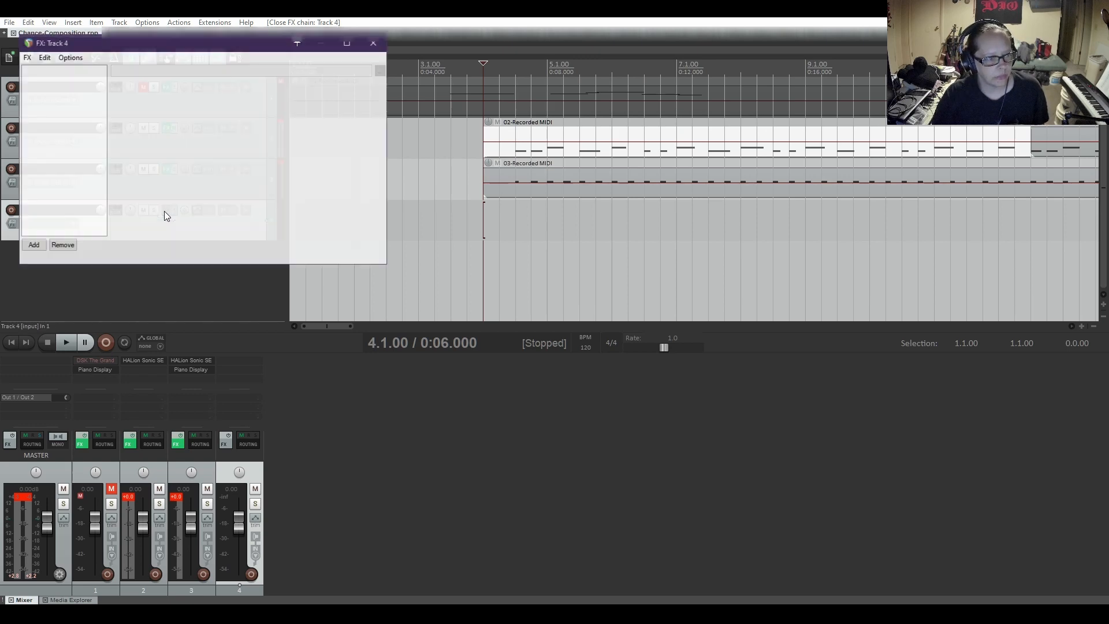
{"action": "left_click", "coordinate": [33, 246]}
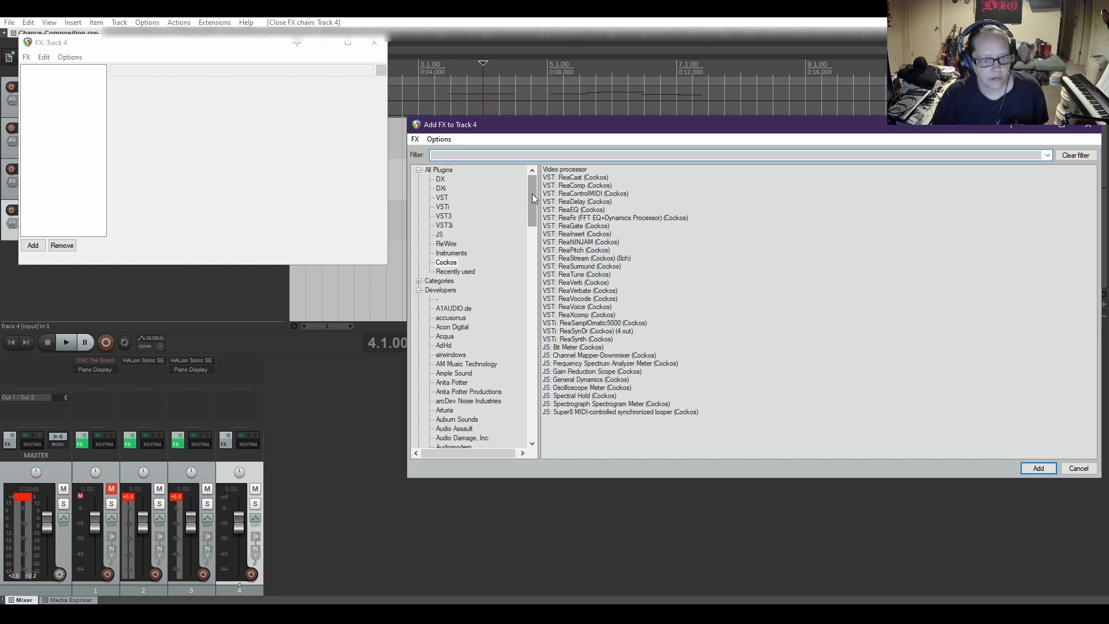
{"action": "left_click_drag", "start_coordinate": [532, 211], "coordinate": [543, 423]}
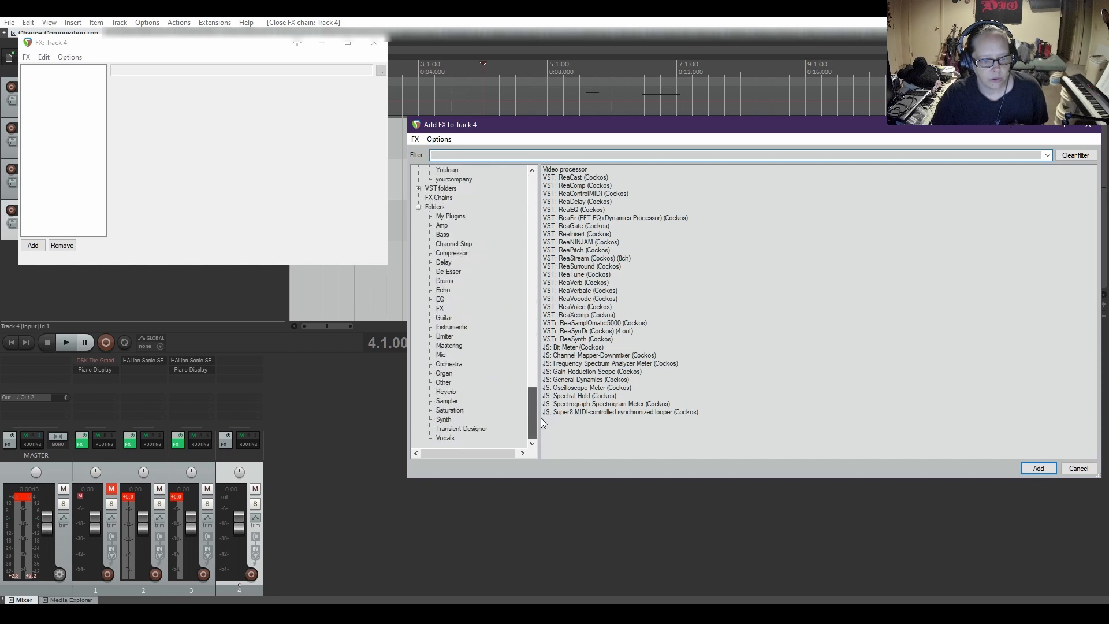
{"action": "left_click", "coordinate": [443, 421]}
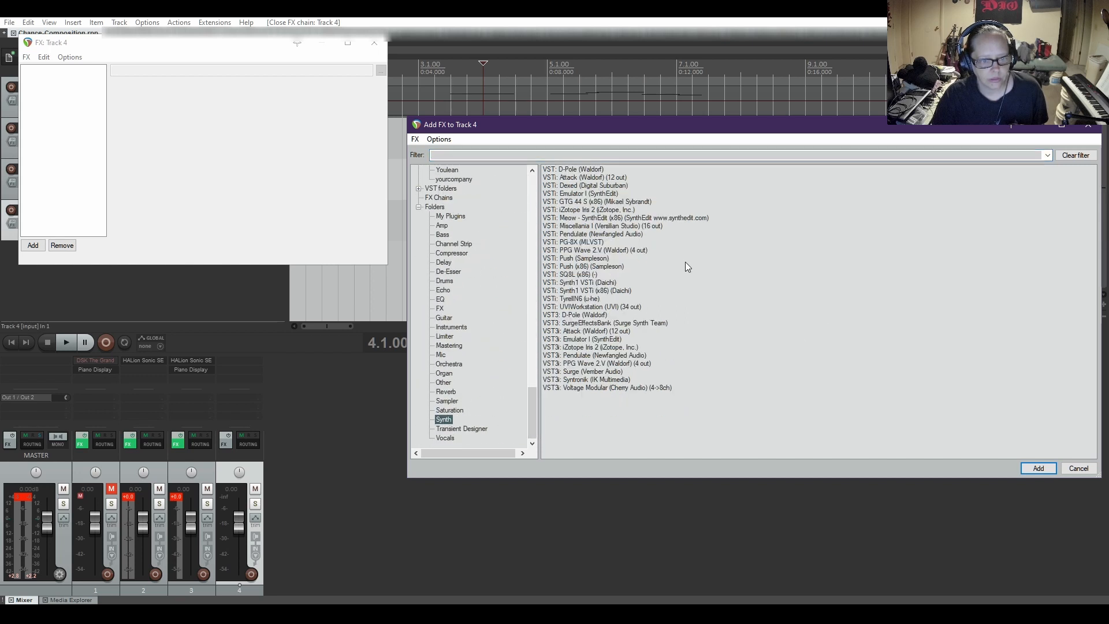
{"action": "left_click", "coordinate": [591, 291]}
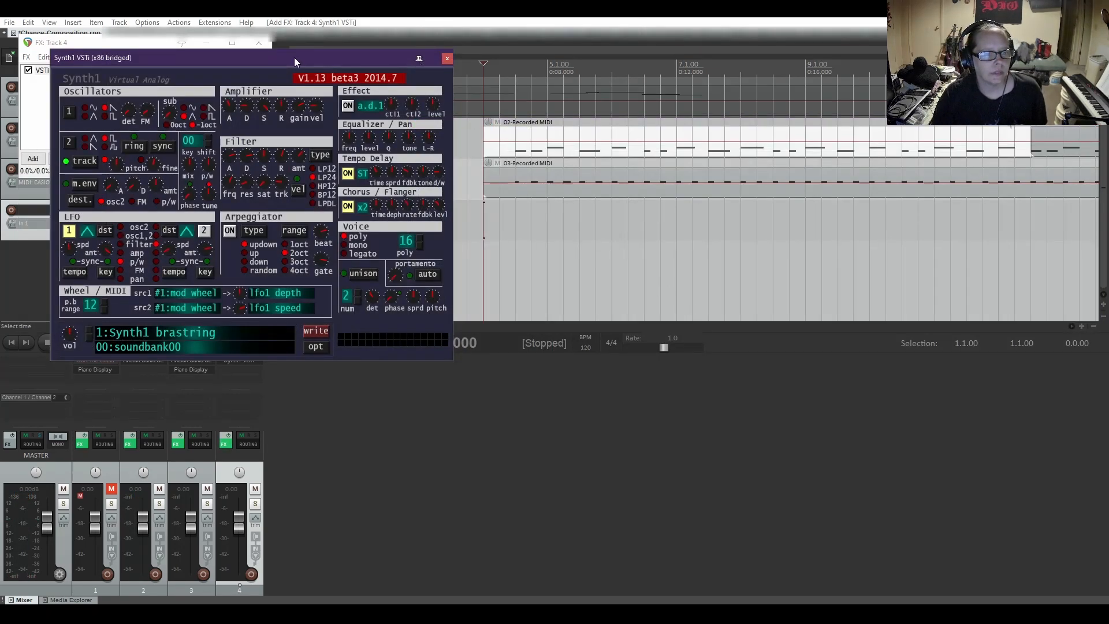
{"action": "left_click_drag", "start_coordinate": [293, 58], "coordinate": [628, 224]}
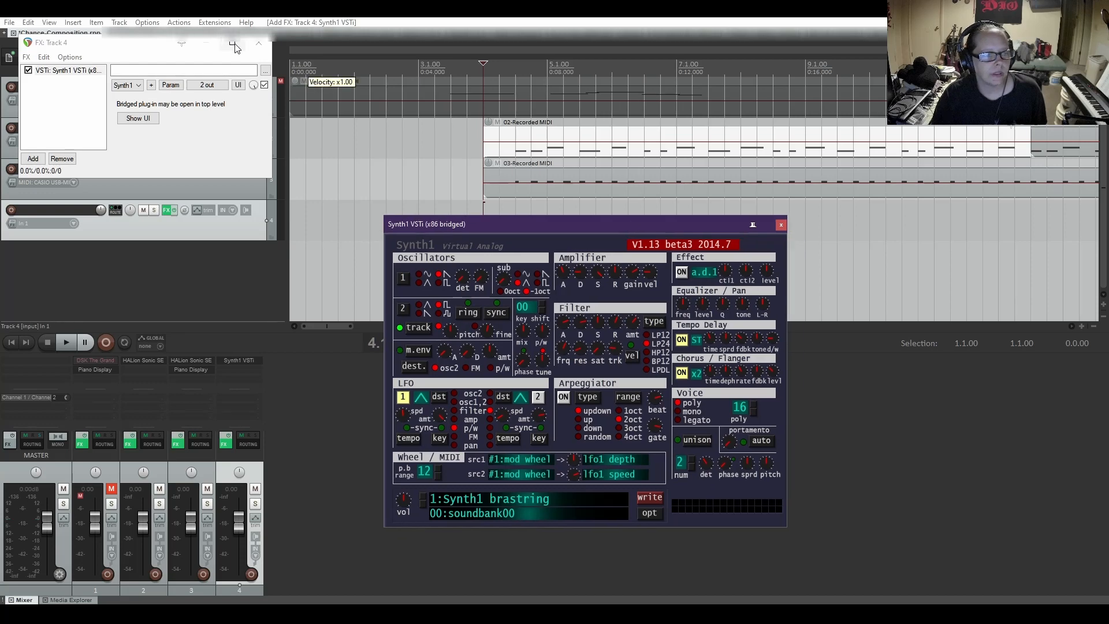
{"action": "left_click", "coordinate": [259, 43]}
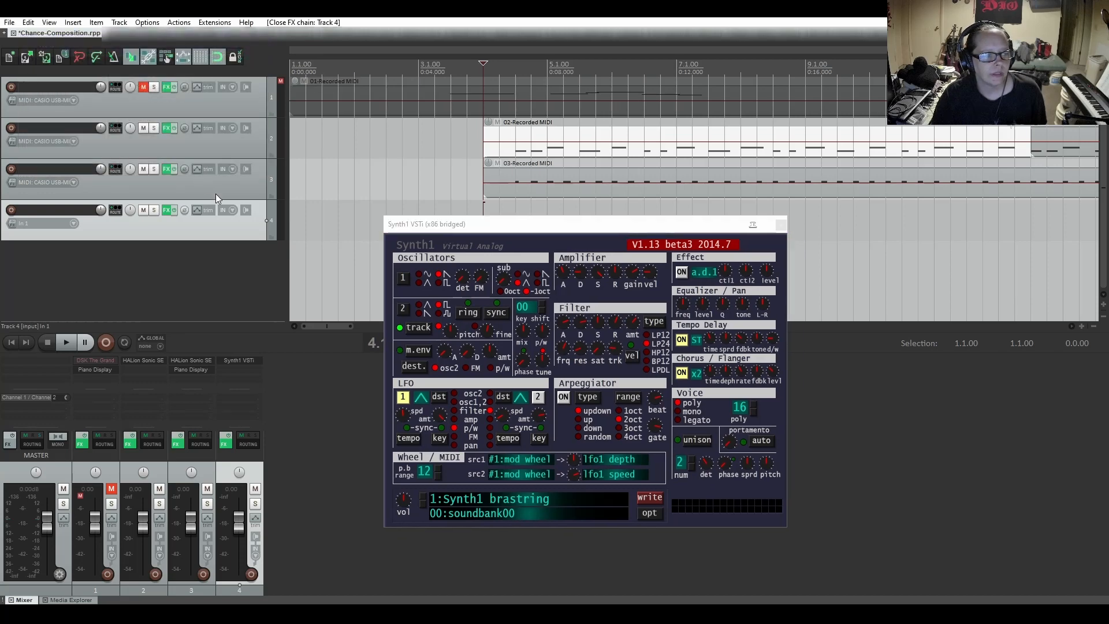
Set track 4's input to all channels of the CASIO USB-MIDI device and arm the track for recording
{"action": "left_click", "coordinate": [43, 223]}
{"action": "mouse_move", "coordinate": [87, 257]}
{"action": "mouse_move", "coordinate": [191, 257]}
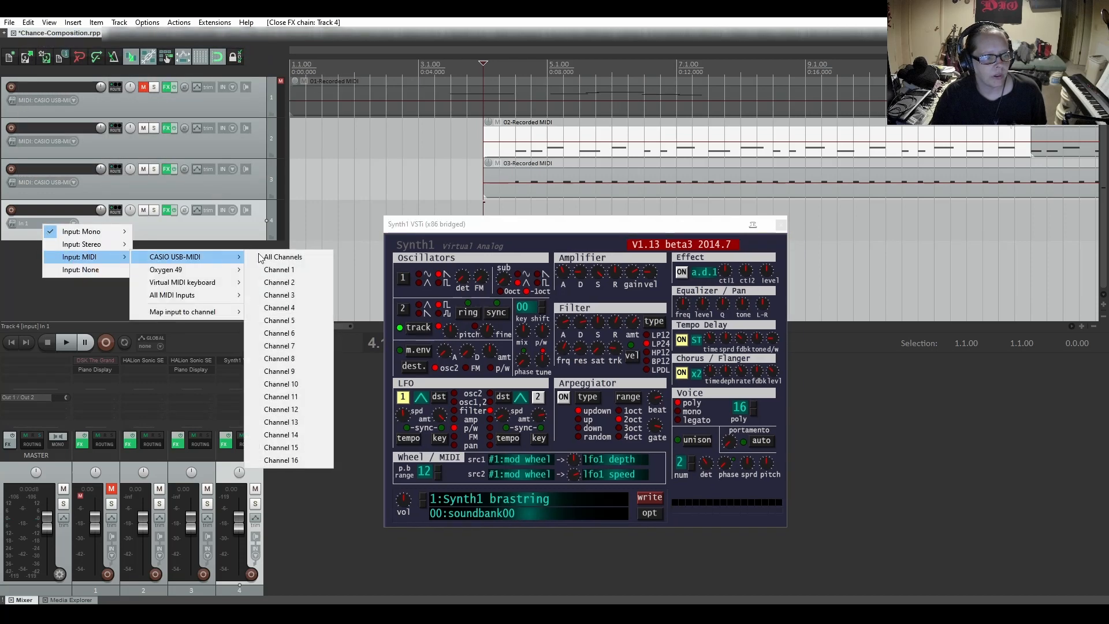
{"action": "left_click", "coordinate": [260, 257]}
{"action": "left_click", "coordinate": [11, 210]}
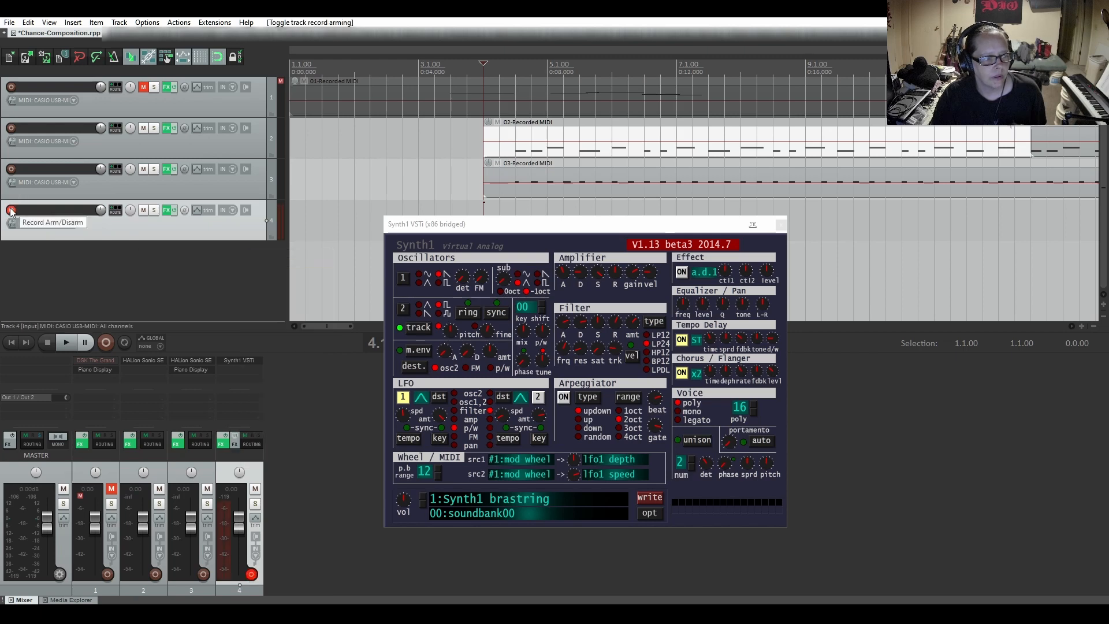
Look through Synth1's soundbank00, My Synth and Awesome 80s banks, and load preset 50:SlowStrings from soundbank00
{"action": "left_click", "coordinate": [488, 506]}
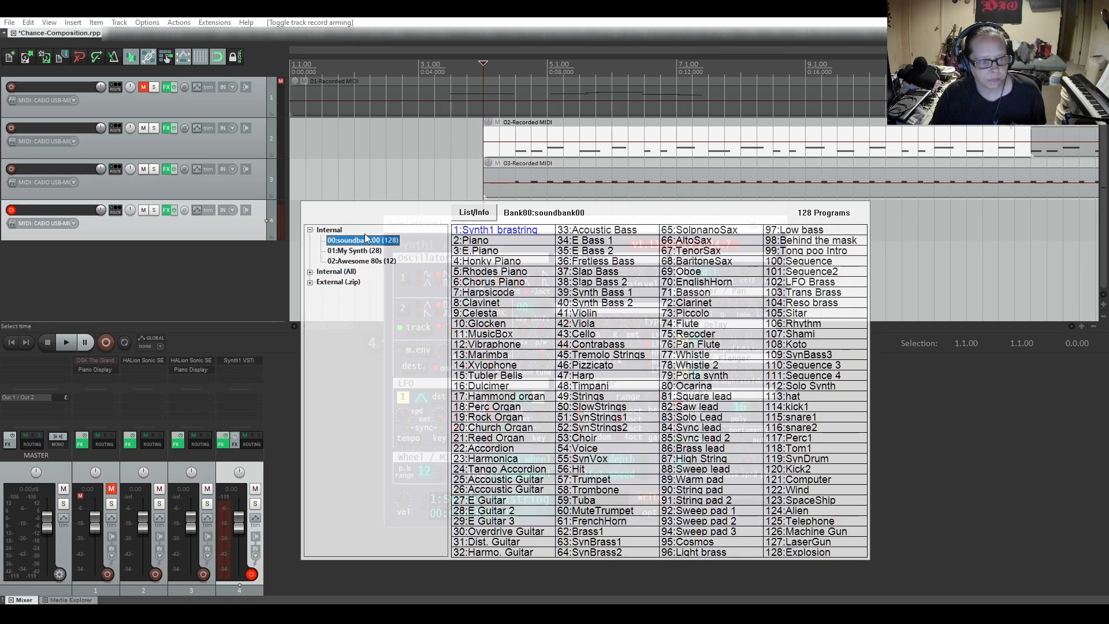
{"action": "left_click", "coordinate": [333, 272]}
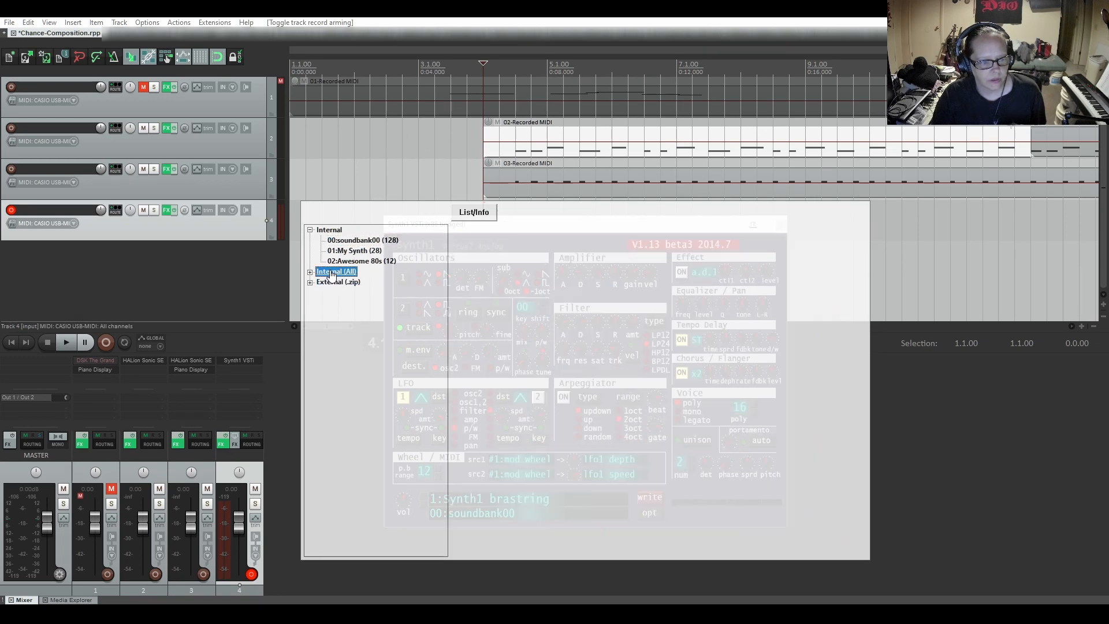
{"action": "left_click", "coordinate": [330, 283]}
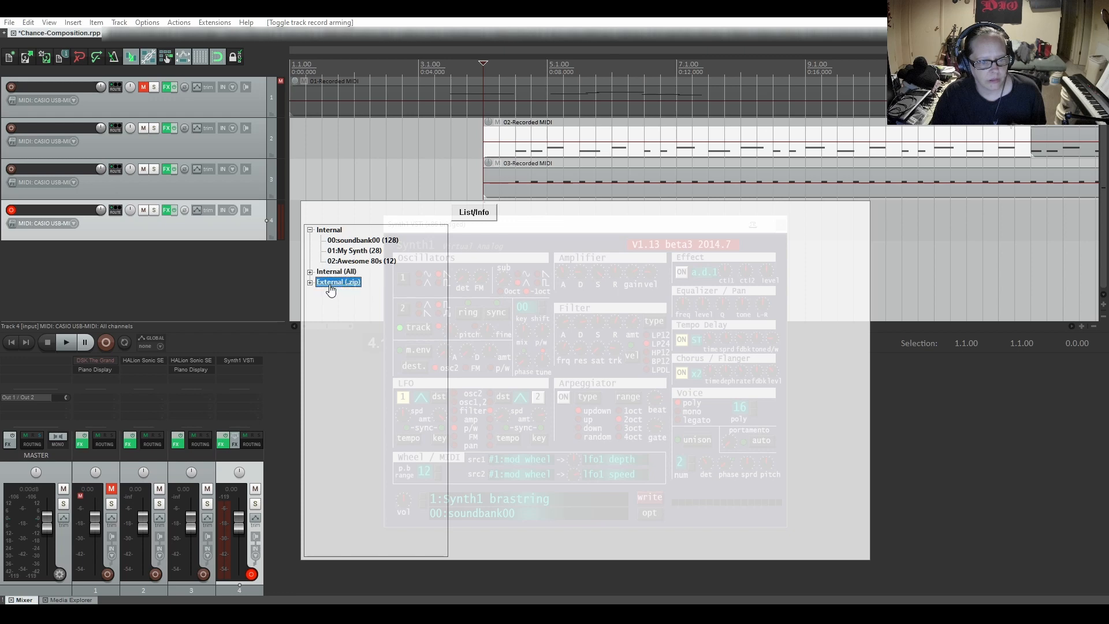
{"action": "left_click", "coordinate": [352, 242]}
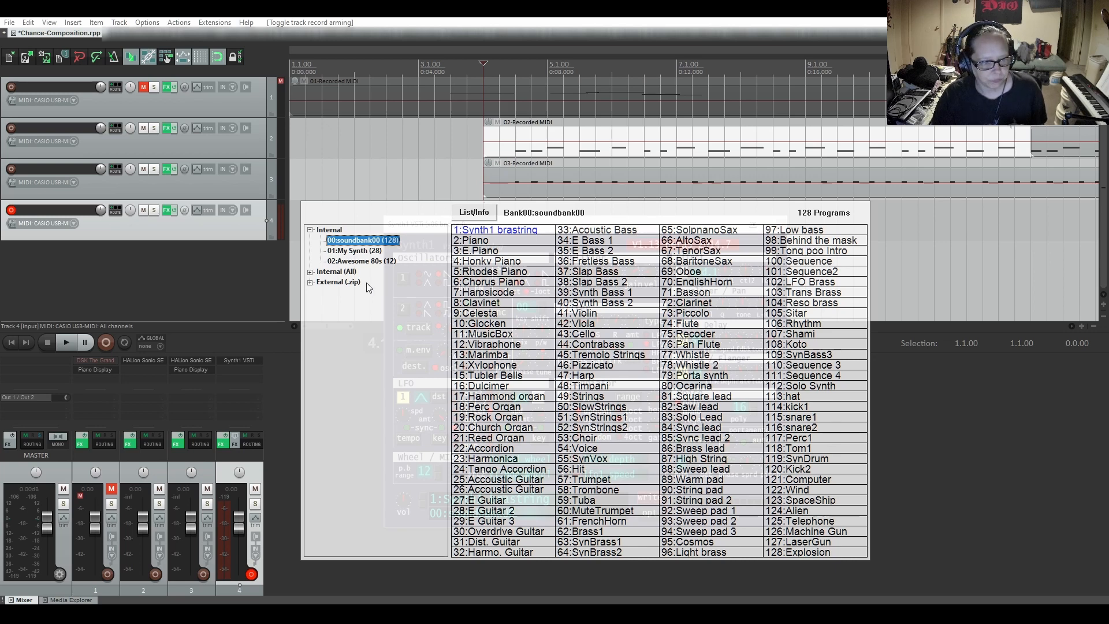
{"action": "left_click", "coordinate": [354, 252]}
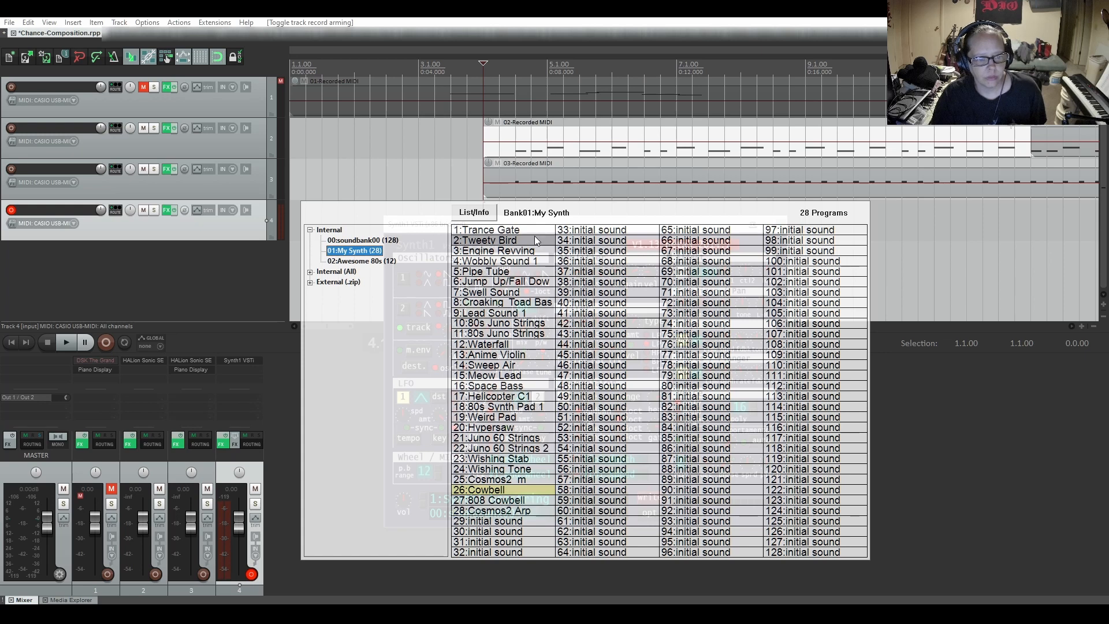
{"action": "left_click", "coordinate": [348, 263]}
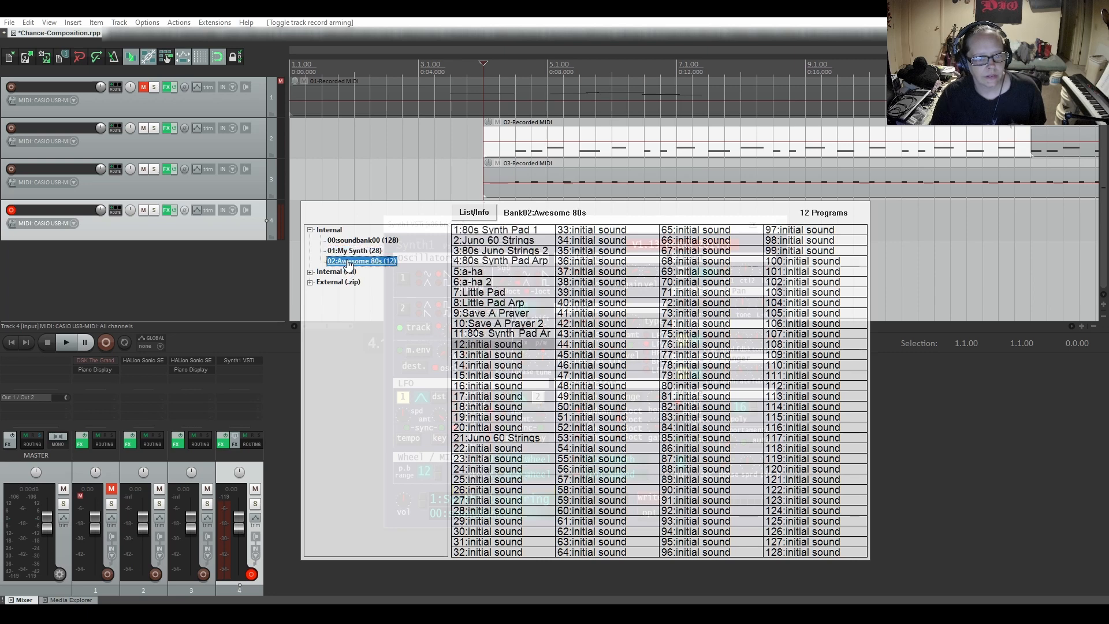
{"action": "left_click", "coordinate": [354, 251]}
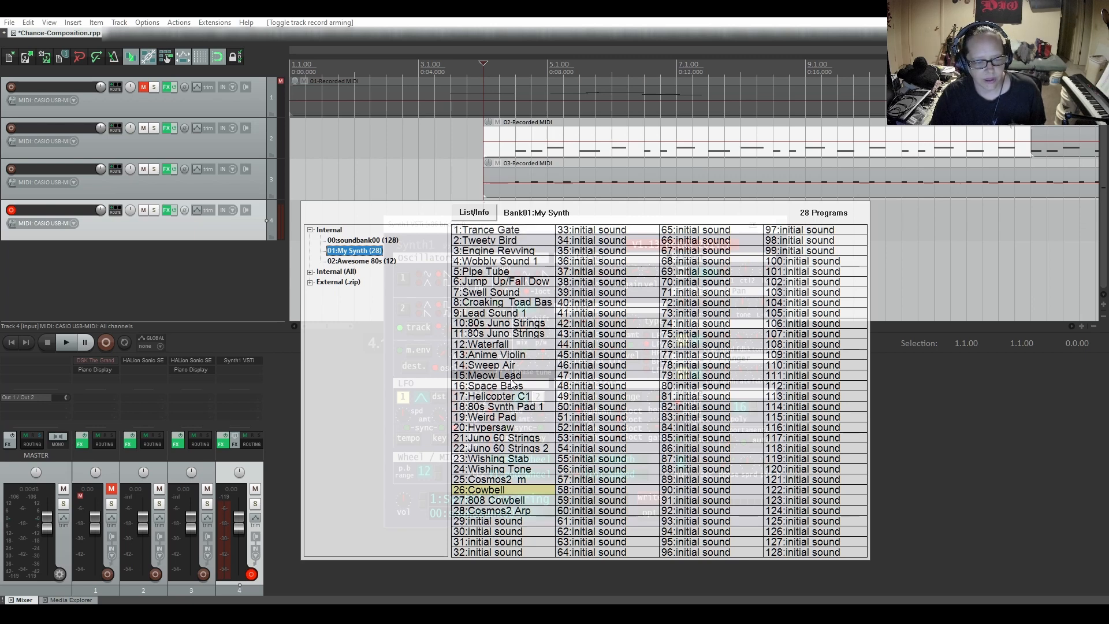
{"action": "left_click", "coordinate": [353, 240]}
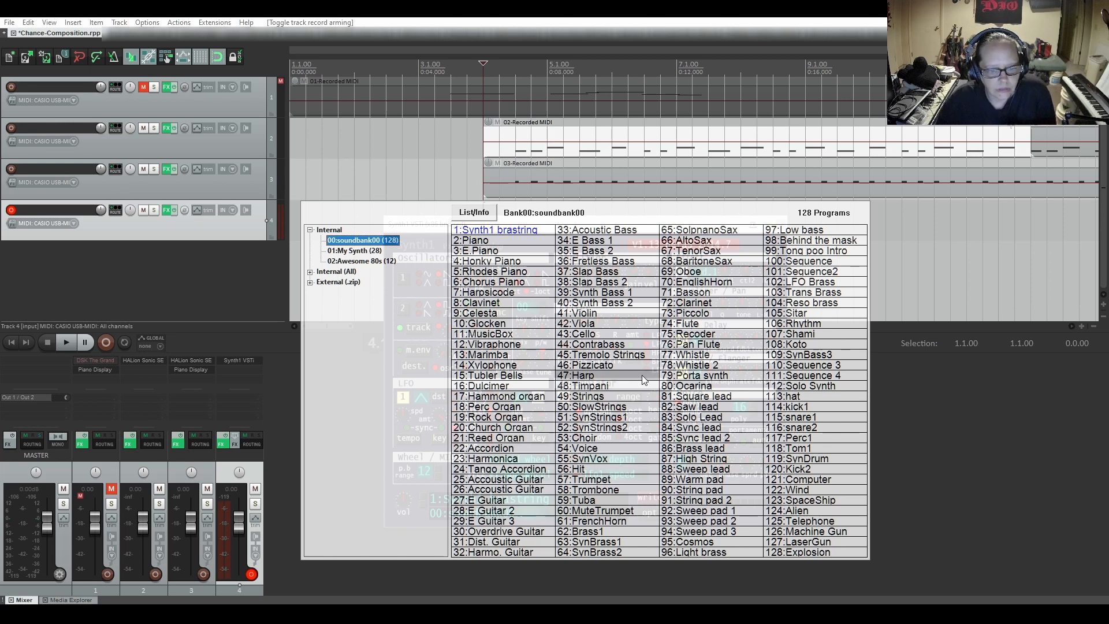
{"action": "left_click", "coordinate": [592, 407]}
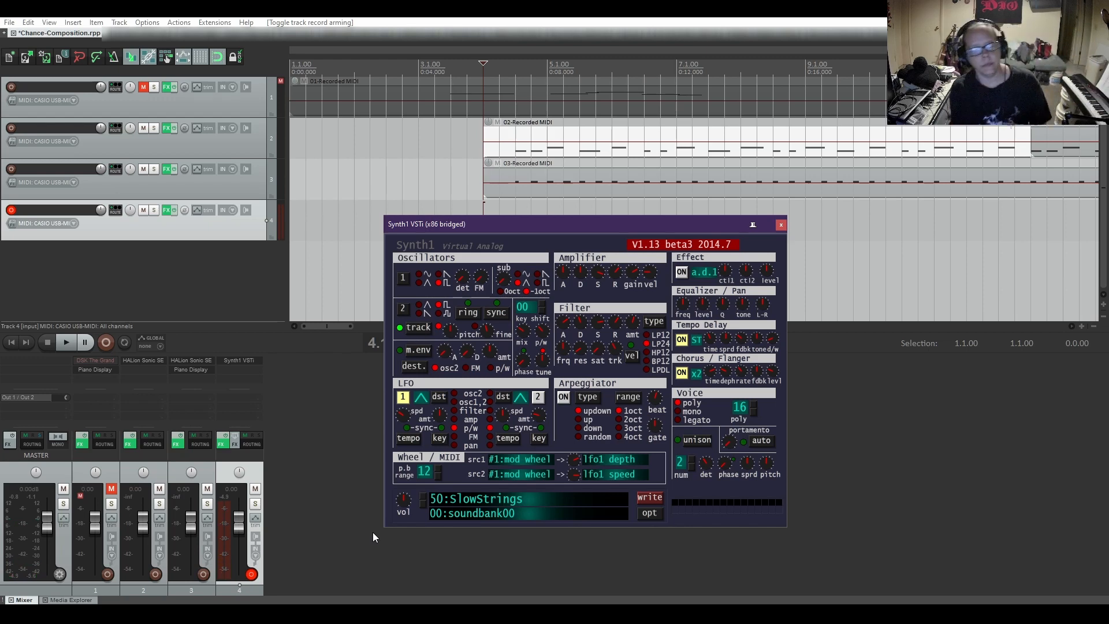
Disarm recording on track 4 and add a new track 5 below it, with the Synth1 window closed
{"action": "left_click", "coordinate": [11, 210]}
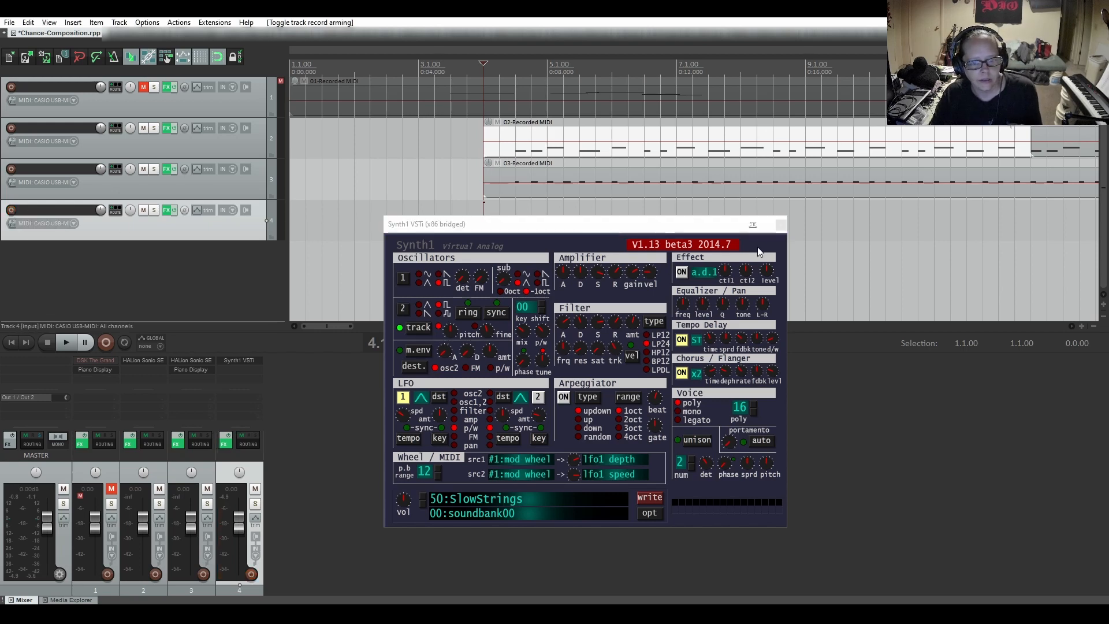
{"action": "left_click", "coordinate": [783, 225]}
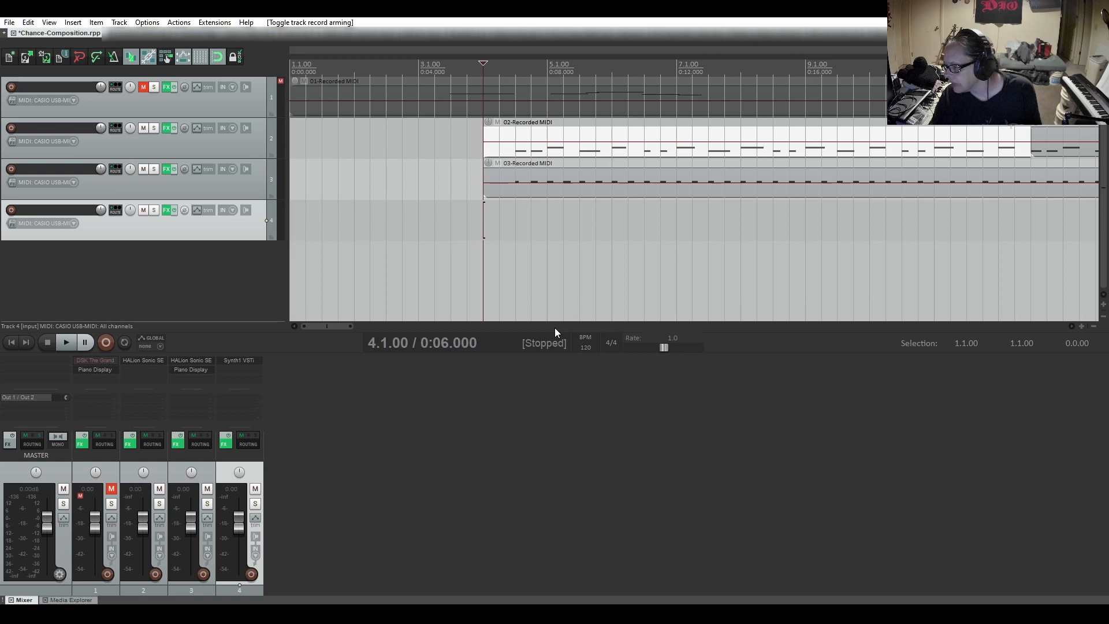
{"action": "double_click", "coordinate": [127, 269]}
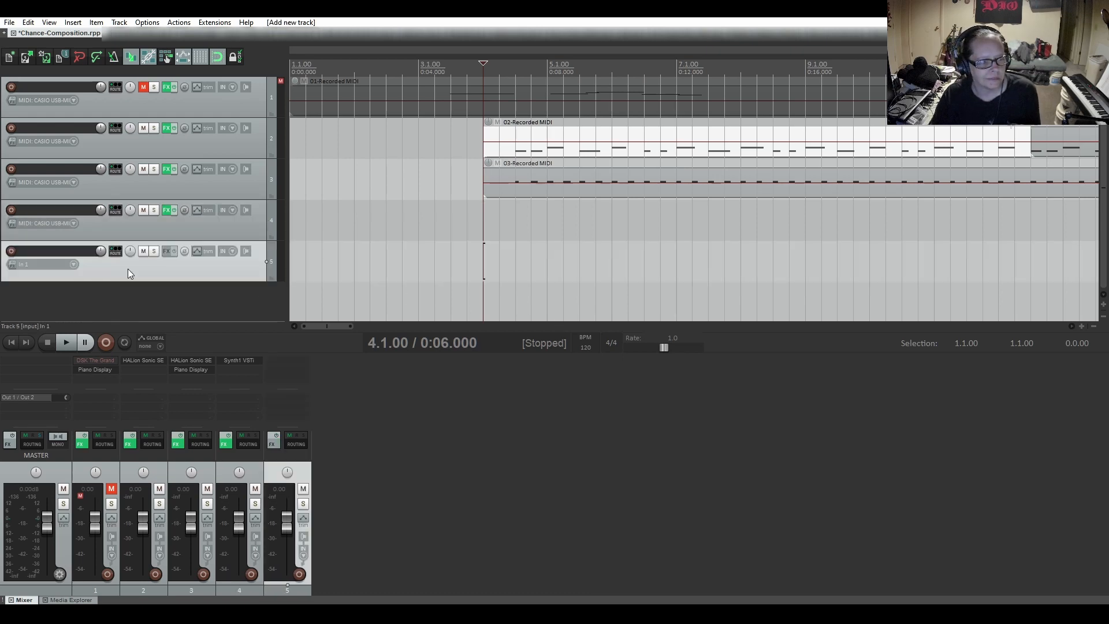
Try the VST3i Pendulate synth on track 5 and remove it from the FX chain
{"action": "left_click", "coordinate": [164, 250]}
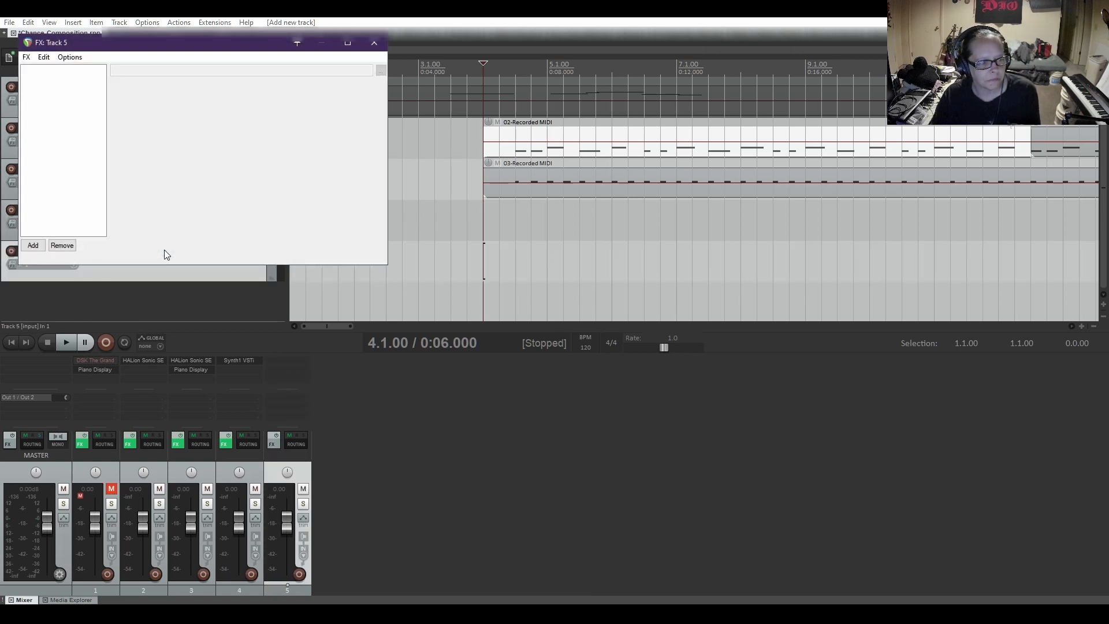
{"action": "left_click", "coordinate": [33, 245]}
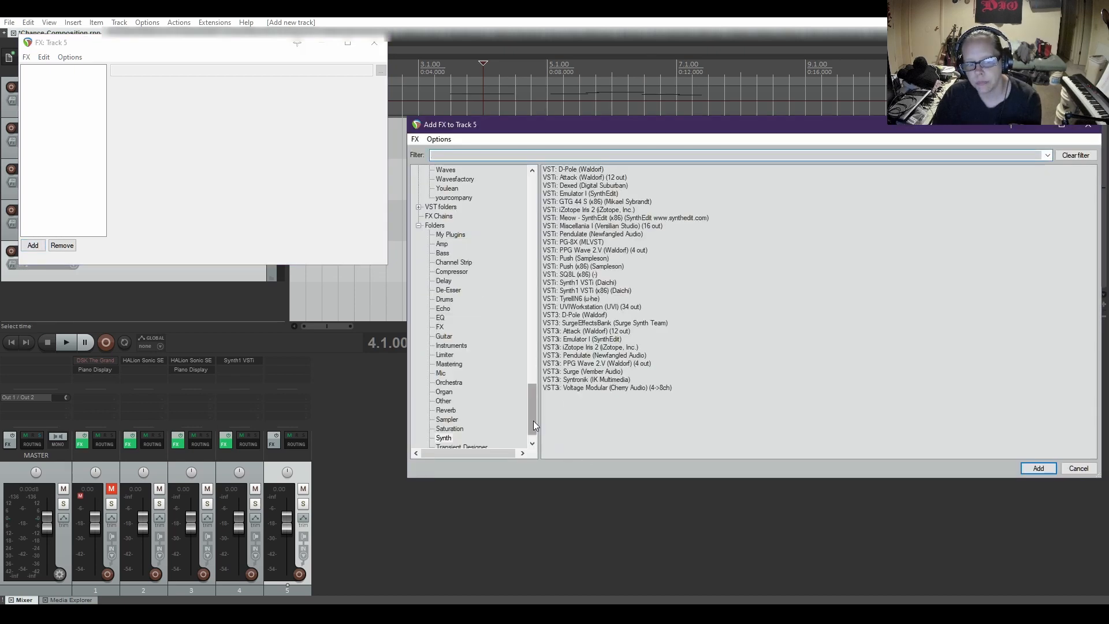
{"action": "left_click_drag", "start_coordinate": [534, 421], "coordinate": [535, 423]}
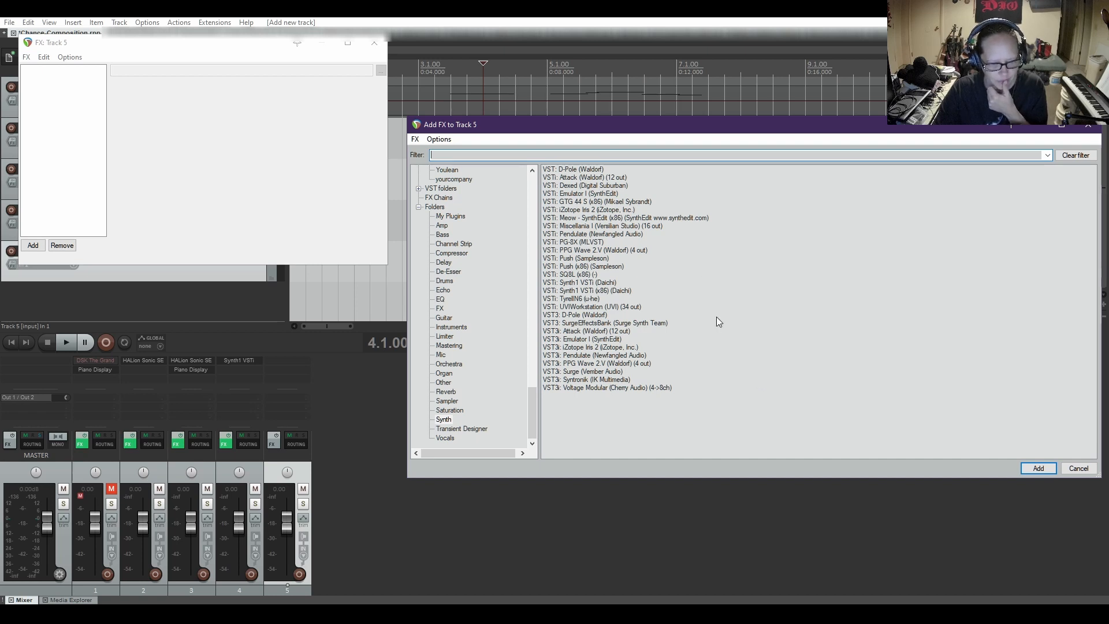
{"action": "double_click", "coordinate": [585, 357]}
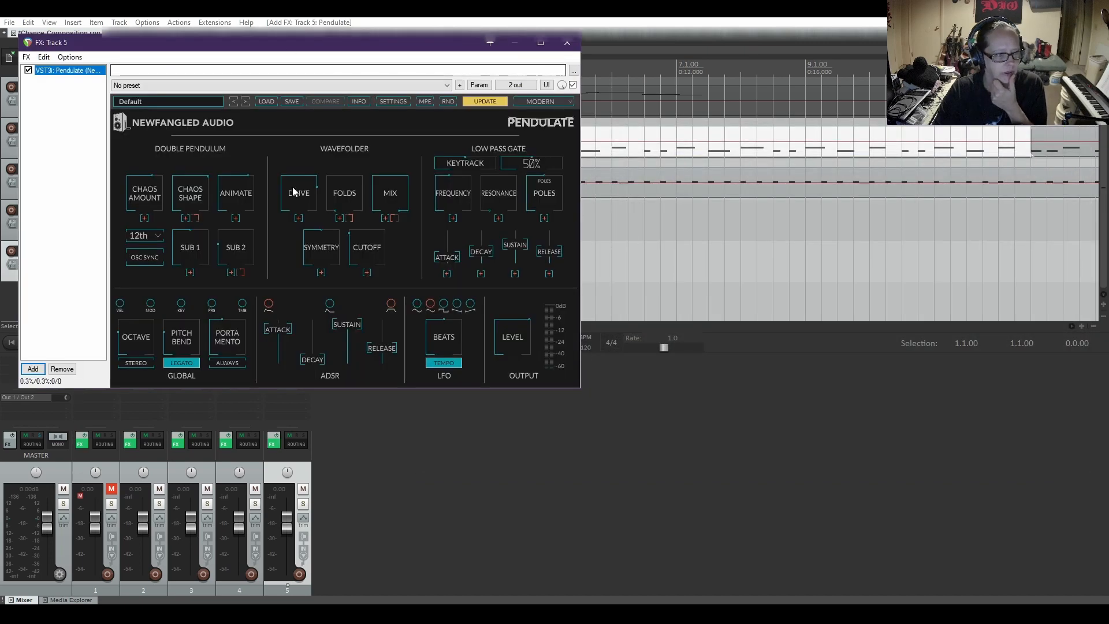
{"action": "left_click", "coordinate": [63, 369]}
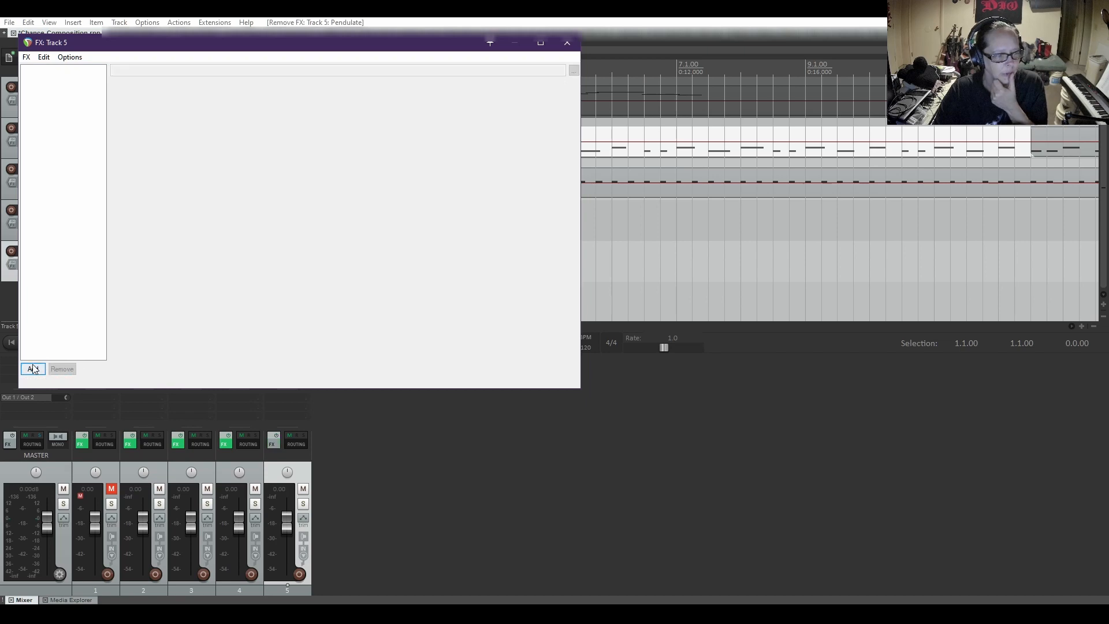
Load the UVIWorkstation VSTi on track 5 and move its FX window clear of the track controls
{"action": "left_click", "coordinate": [33, 368]}
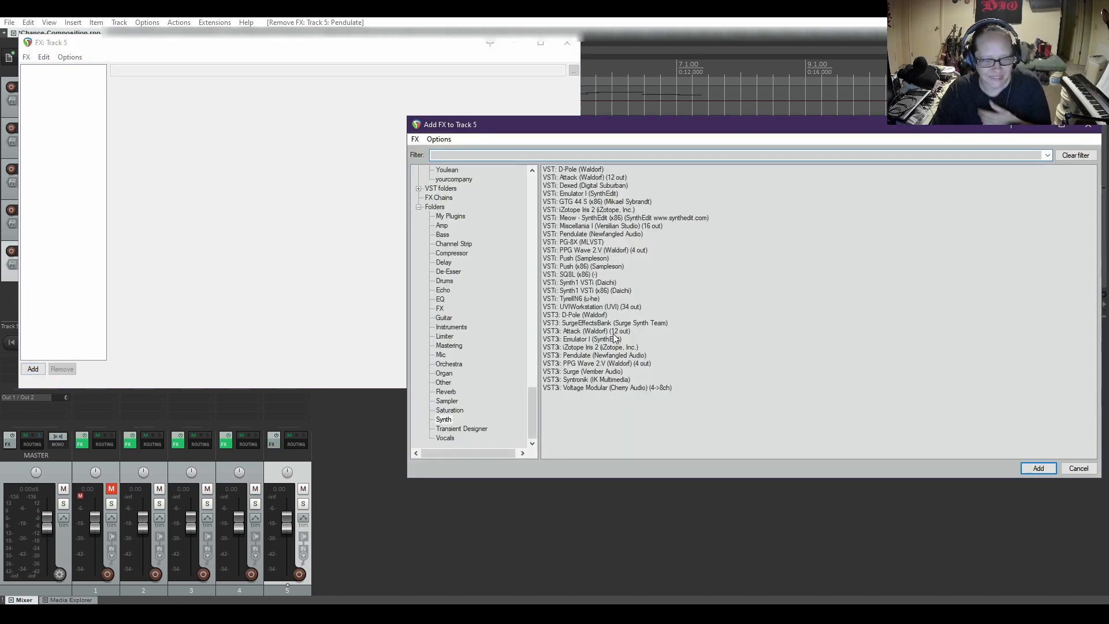
{"action": "double_click", "coordinate": [586, 307]}
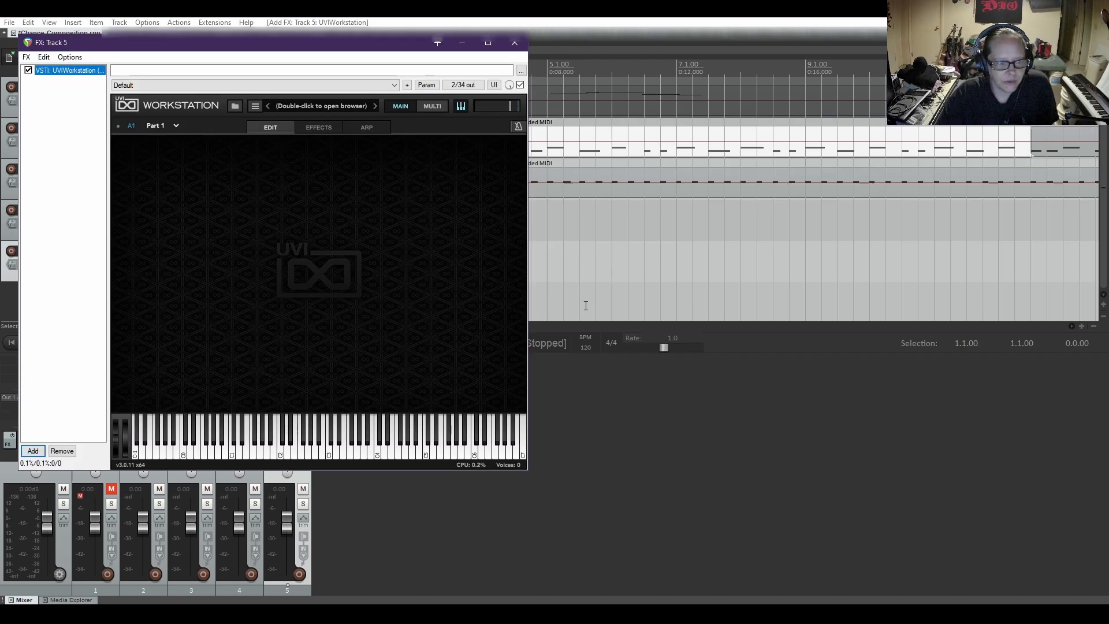
{"action": "left_click_drag", "start_coordinate": [369, 44], "coordinate": [698, 104]}
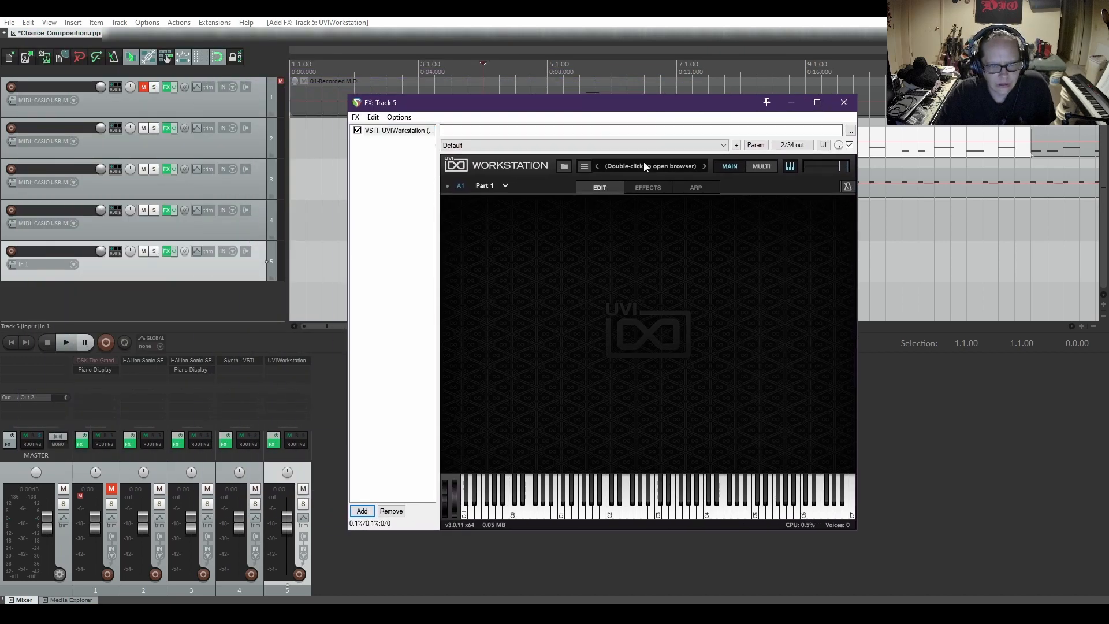
Browse the UVIWorkstation soundbanks on track 5, looking through the DS1 categories of Digital Synsations
{"action": "double_click", "coordinate": [645, 166]}
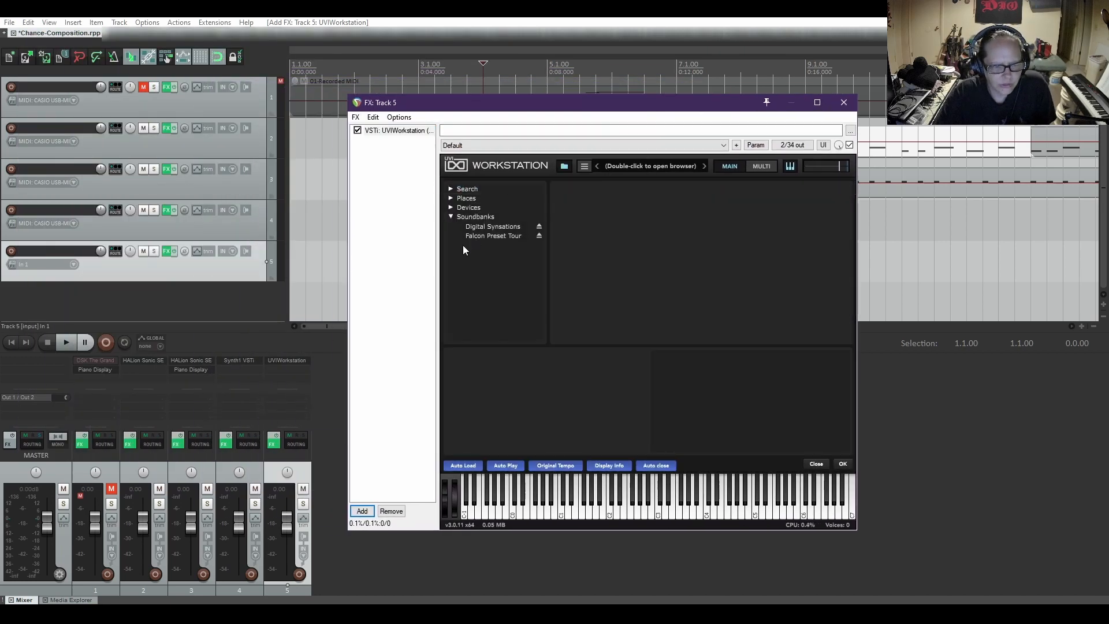
{"action": "double_click", "coordinate": [470, 216]}
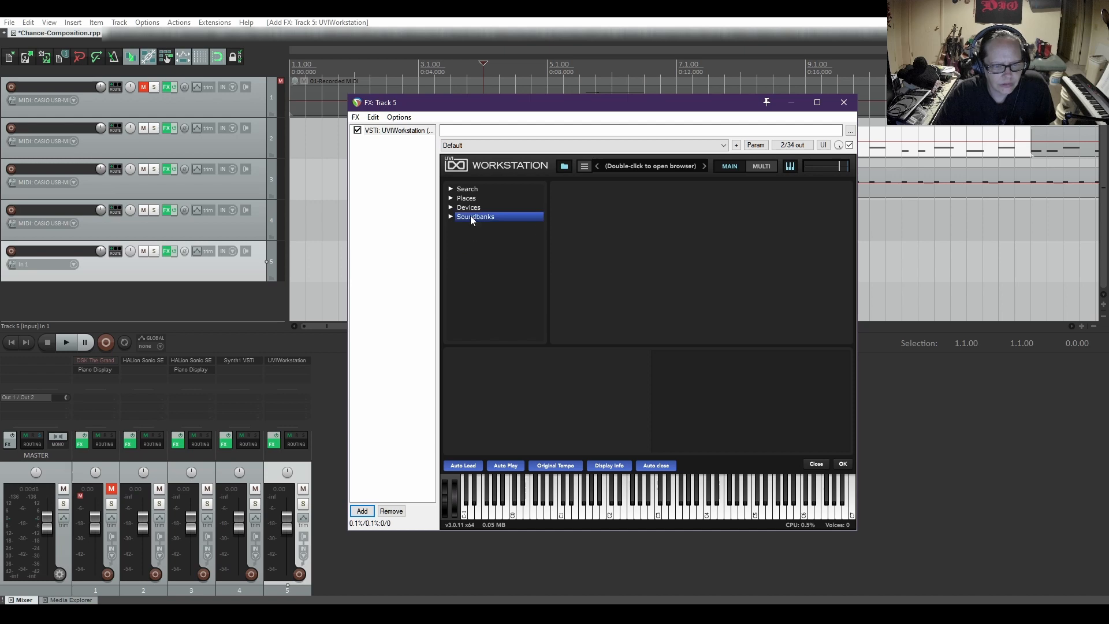
{"action": "left_click", "coordinate": [450, 217]}
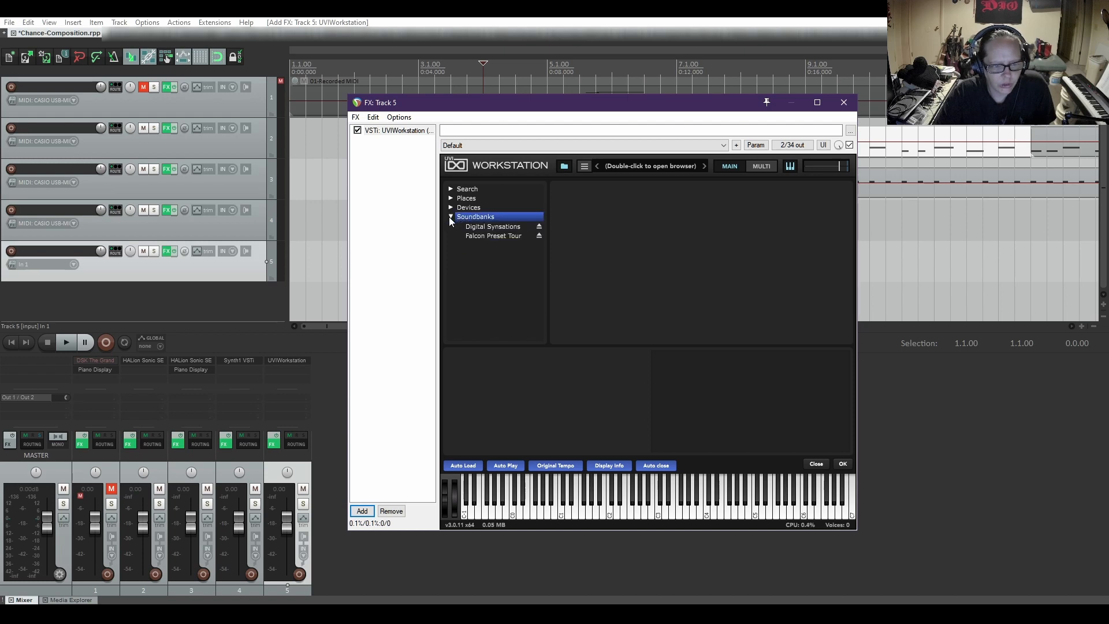
{"action": "left_click", "coordinate": [513, 228]}
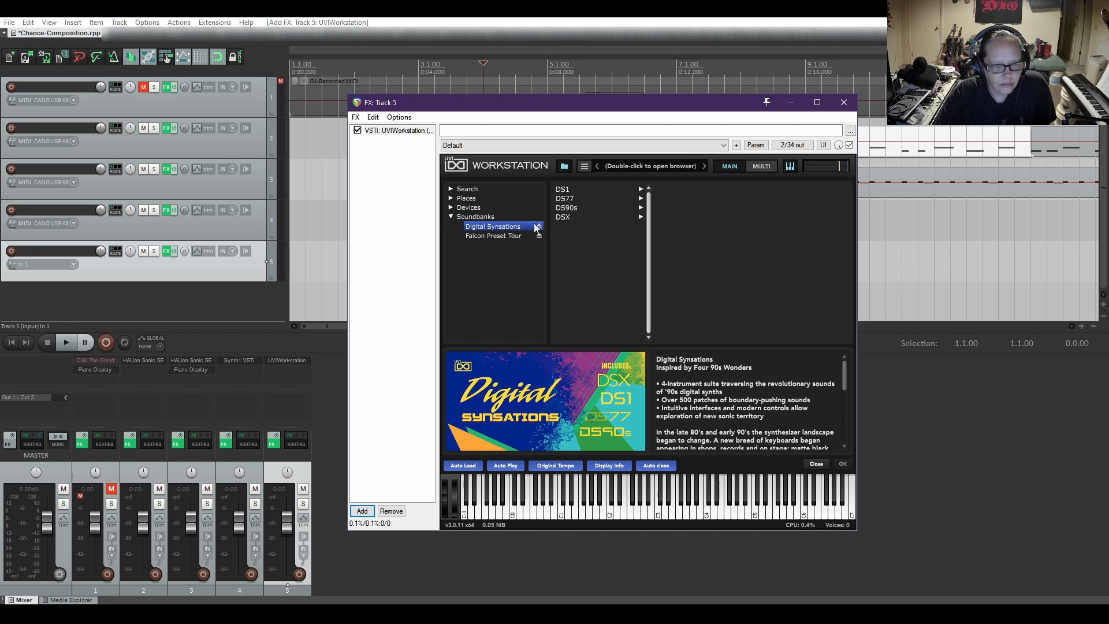
{"action": "left_click", "coordinate": [563, 191]}
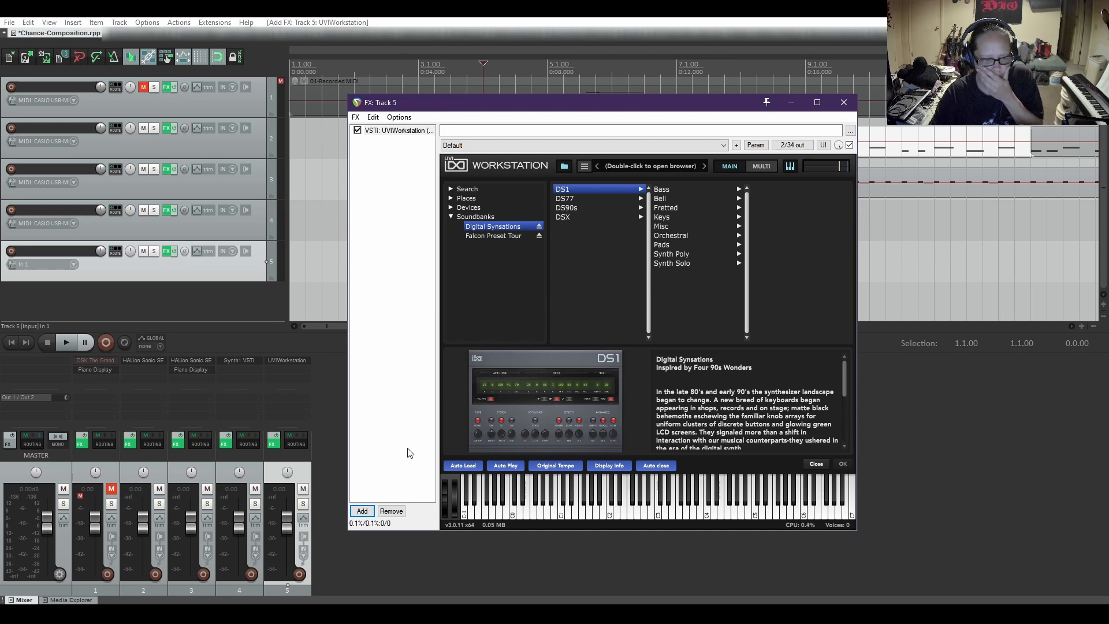
Remove UVIWorkstation from track 5 and close its FX chain without adding another plug-in
{"action": "left_click", "coordinate": [388, 511]}
{"action": "left_click", "coordinate": [362, 511]}
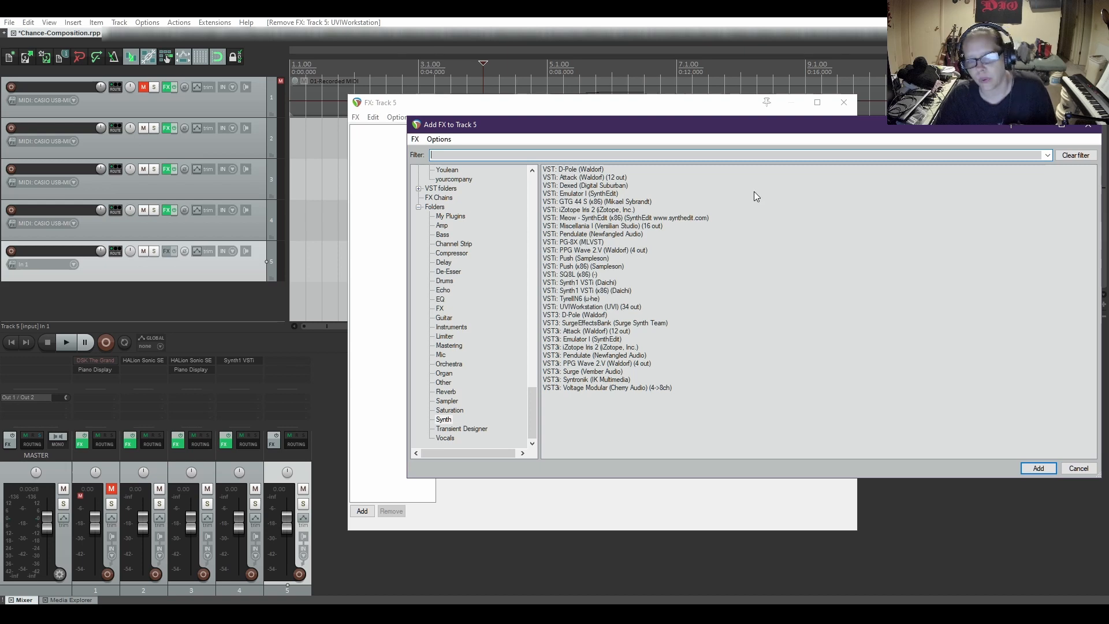
{"action": "left_click_drag", "start_coordinate": [865, 134], "coordinate": [801, 163]}
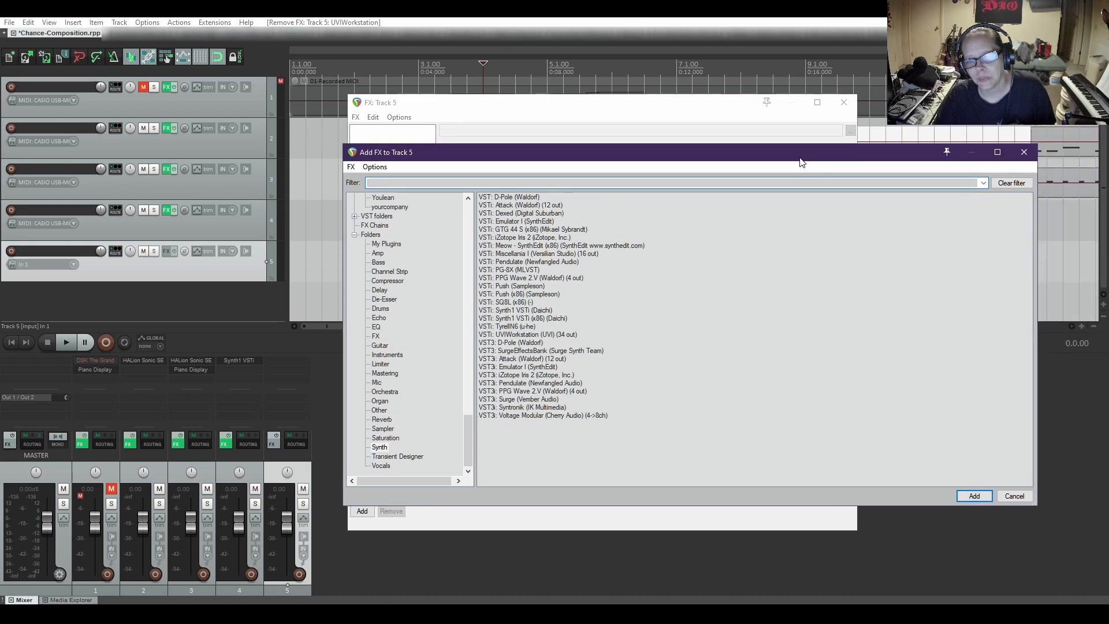
{"action": "left_click", "coordinate": [1024, 151]}
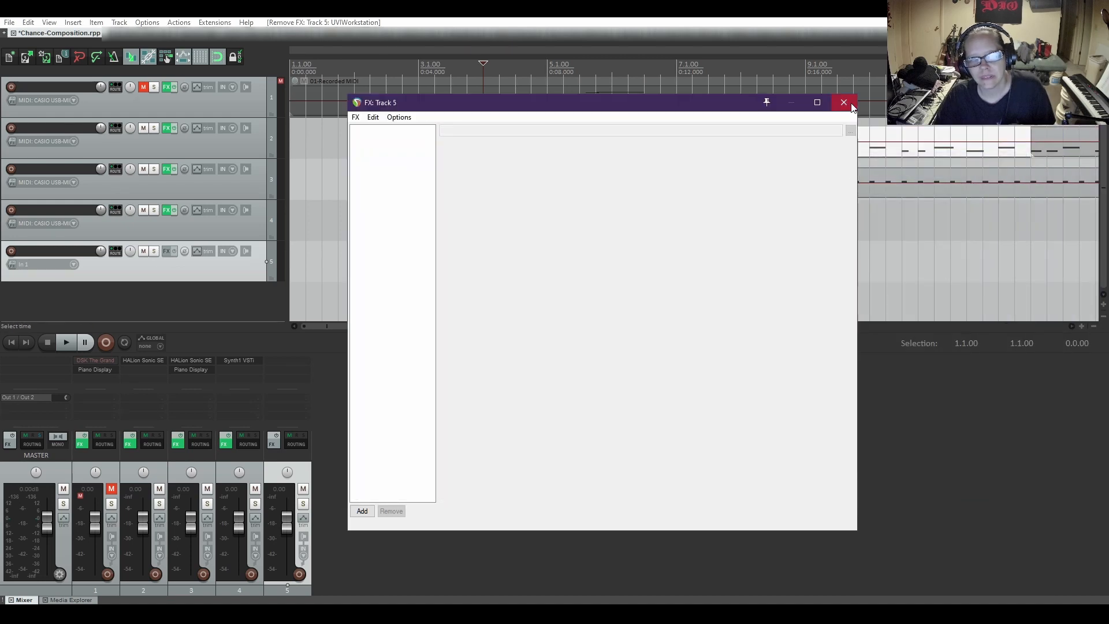
{"action": "left_click", "coordinate": [835, 105]}
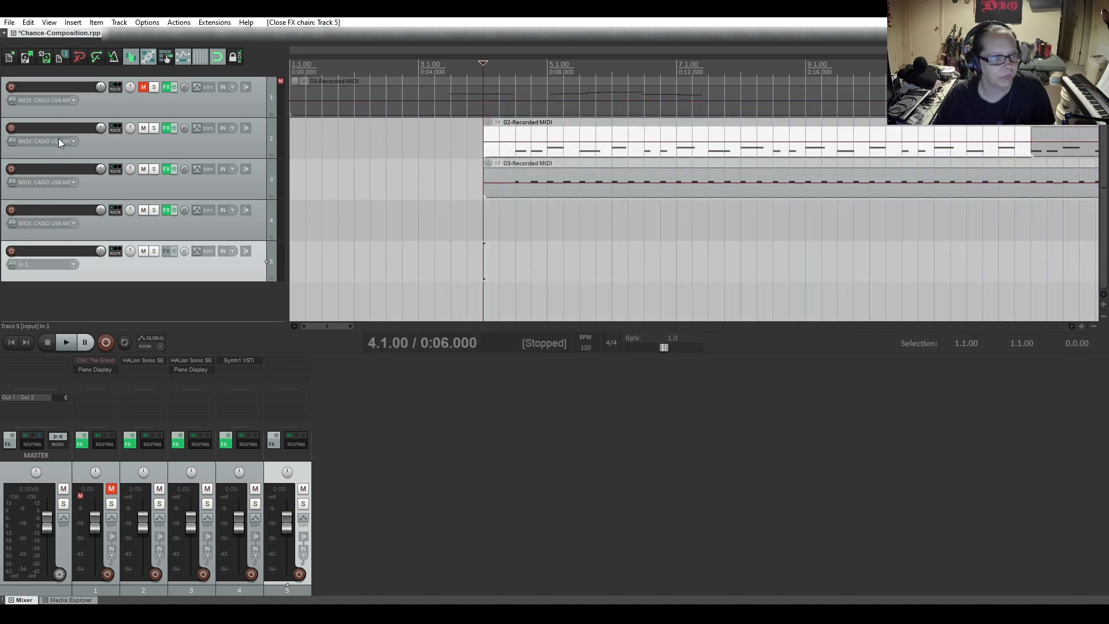
Name tracks 2 to 5 Kick Snare, Hat, Pad Synth and Arp Synth, and save the project
{"action": "left_click", "coordinate": [30, 130]}
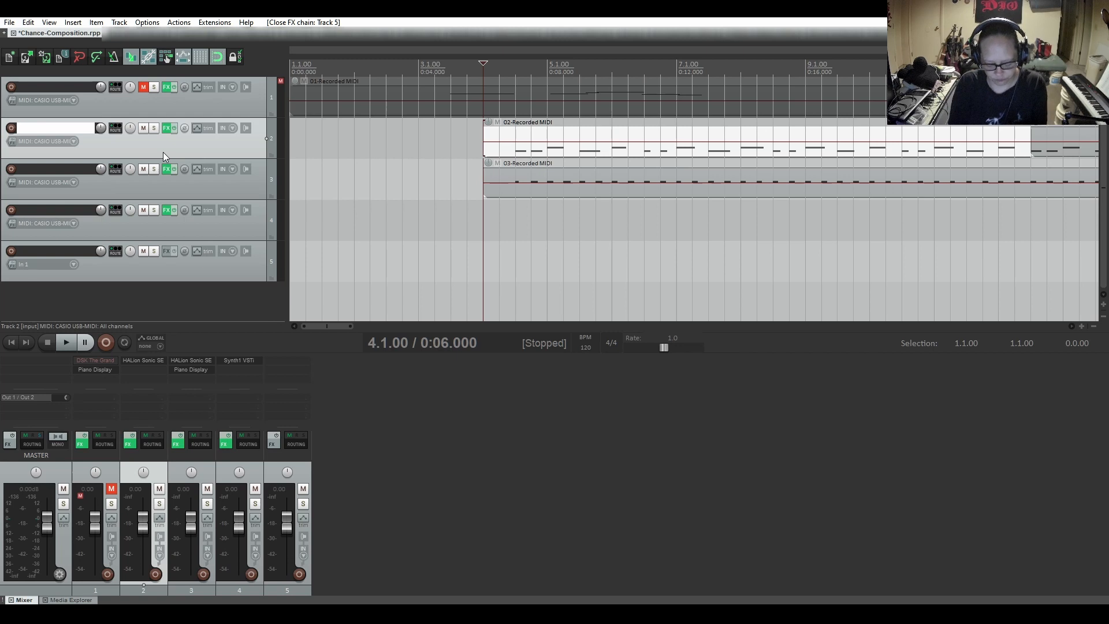
{"action": "type", "text": "Kick Snare"}
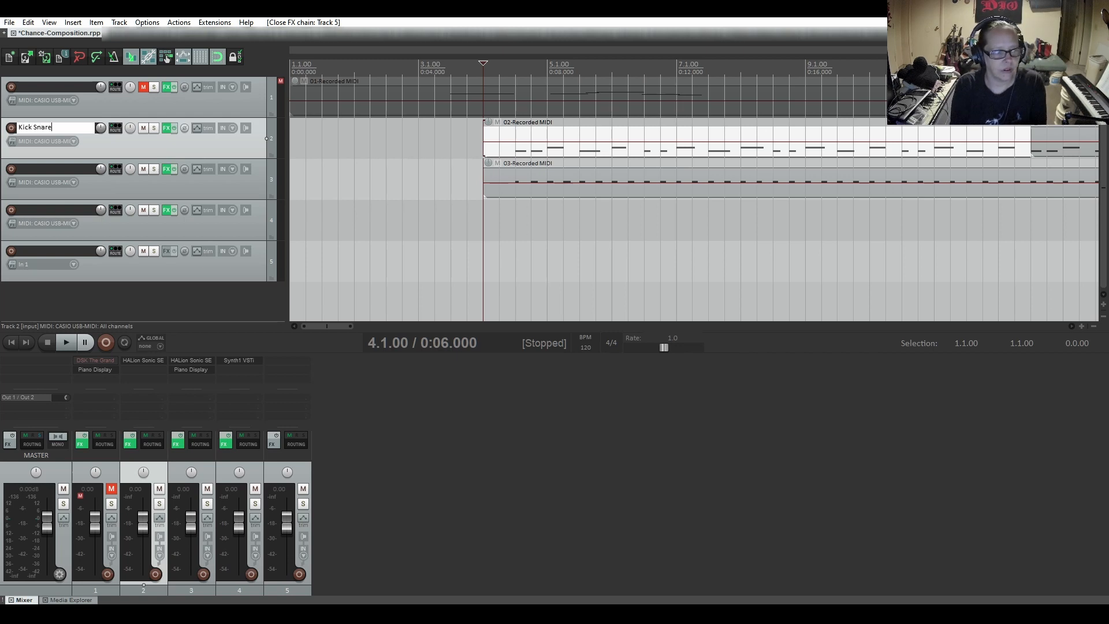
{"action": "key", "text": "Tab"}
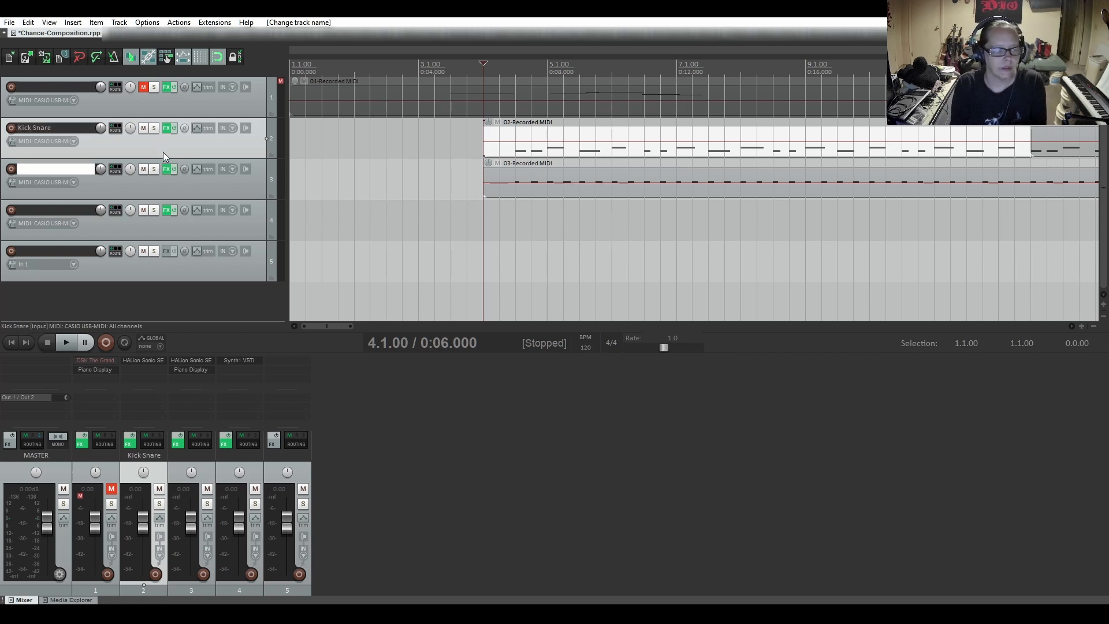
{"action": "type", "text": "Hat"}
{"action": "key", "text": "Tab"}
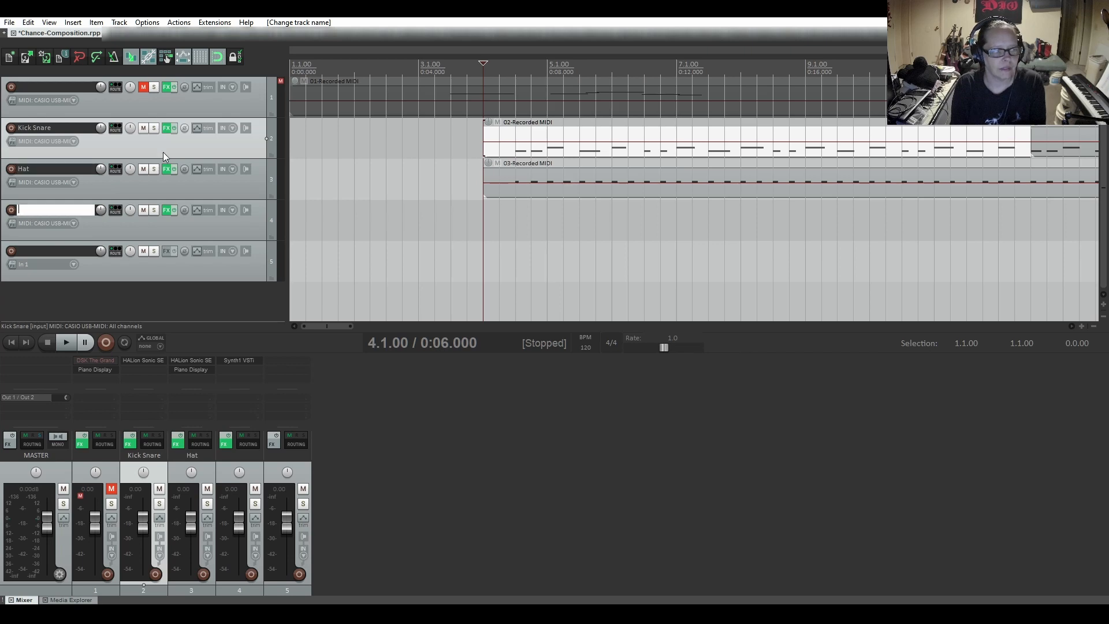
{"action": "type", "text": "Synth"}
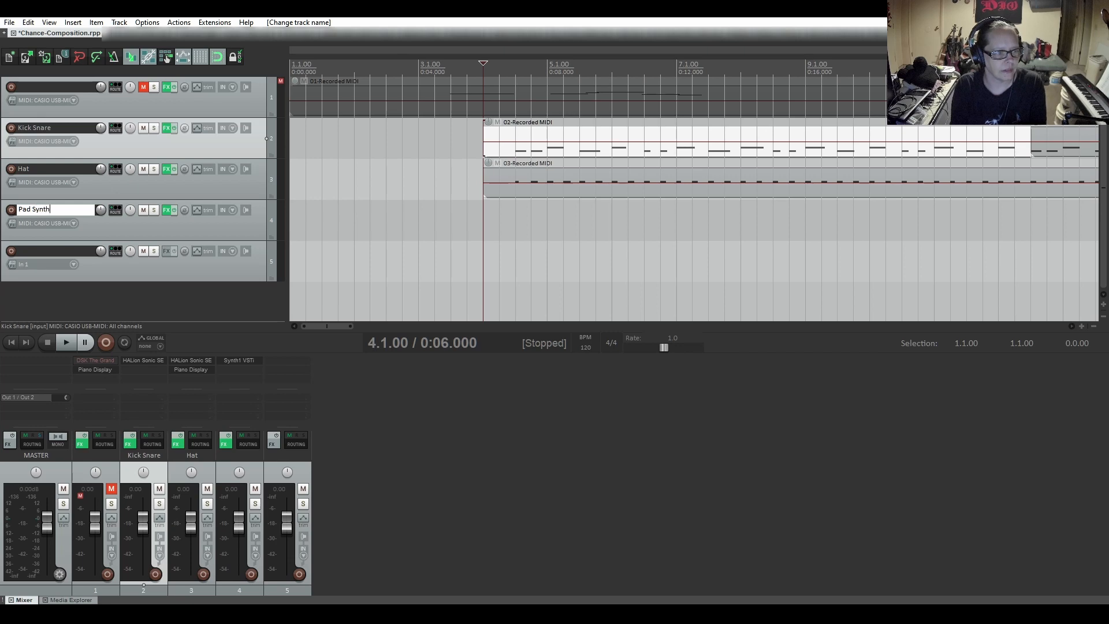
{"action": "key", "text": "Tab"}
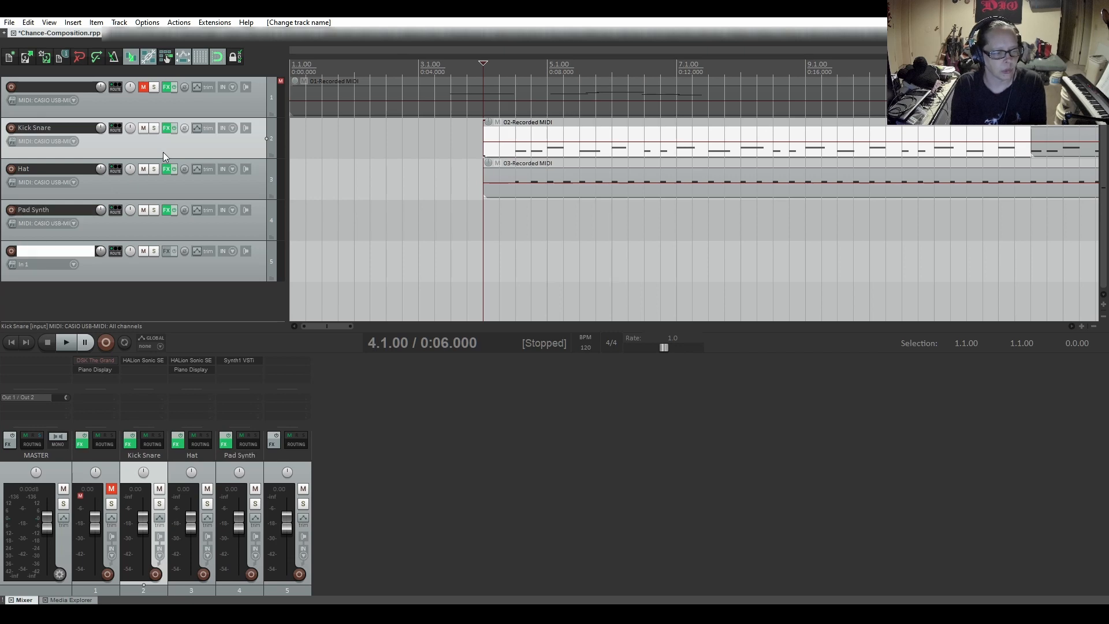
{"action": "type", "text": "Arp Synth"}
{"action": "key", "text": "Return"}
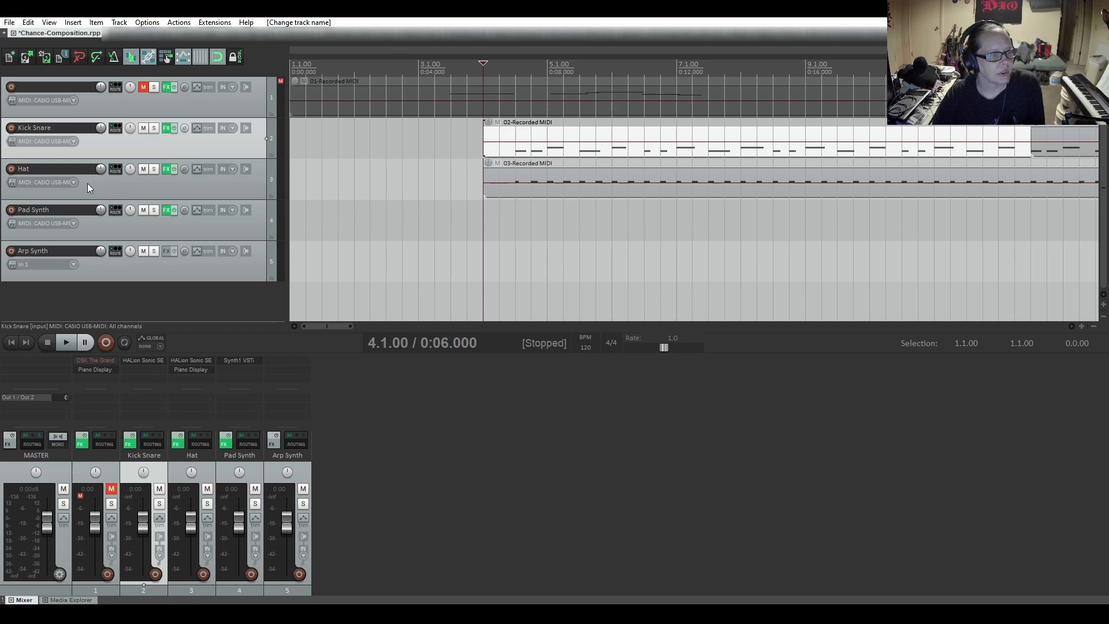
{"action": "left_click", "coordinate": [49, 56]}
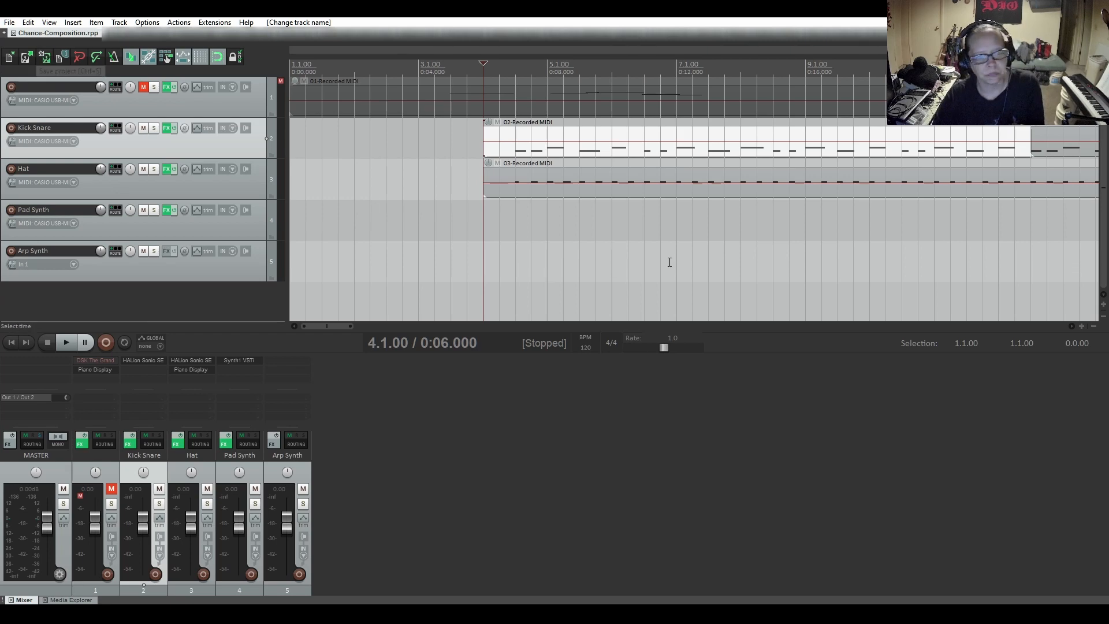